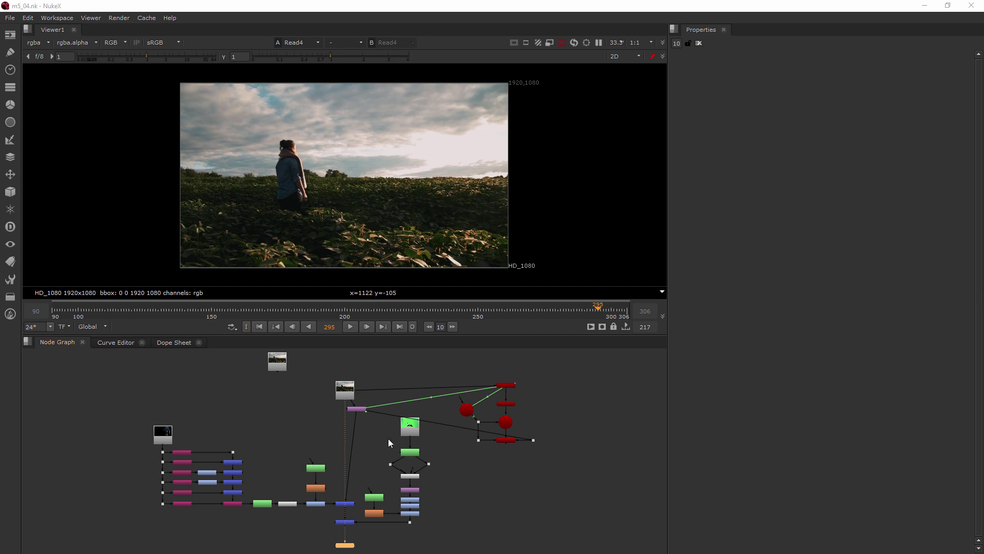
- Place LensDistortion under Read4 and nudge CameraTrackerPointCloud1 up toward CameraTracker1
scroll(371, 421, up, 3)
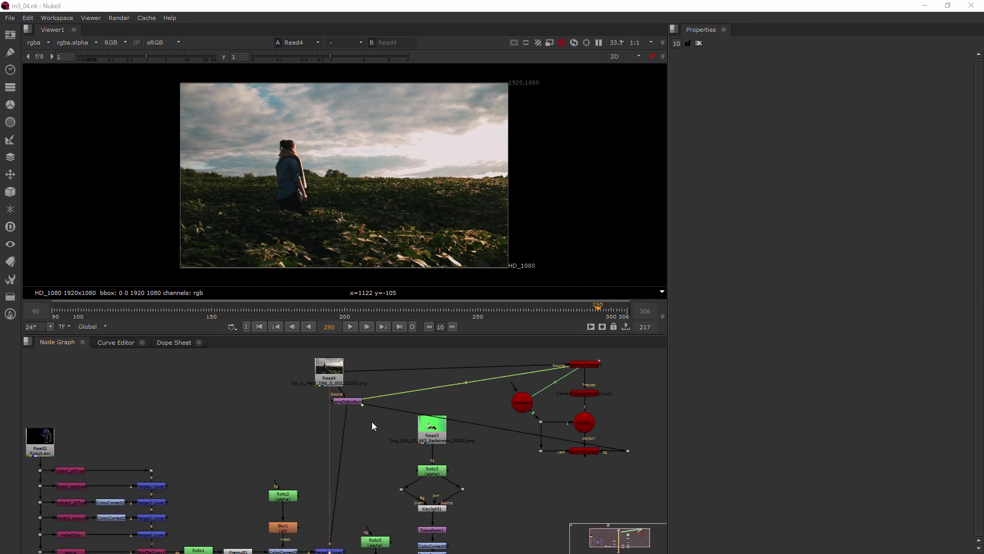
drag(352, 398, 337, 413)
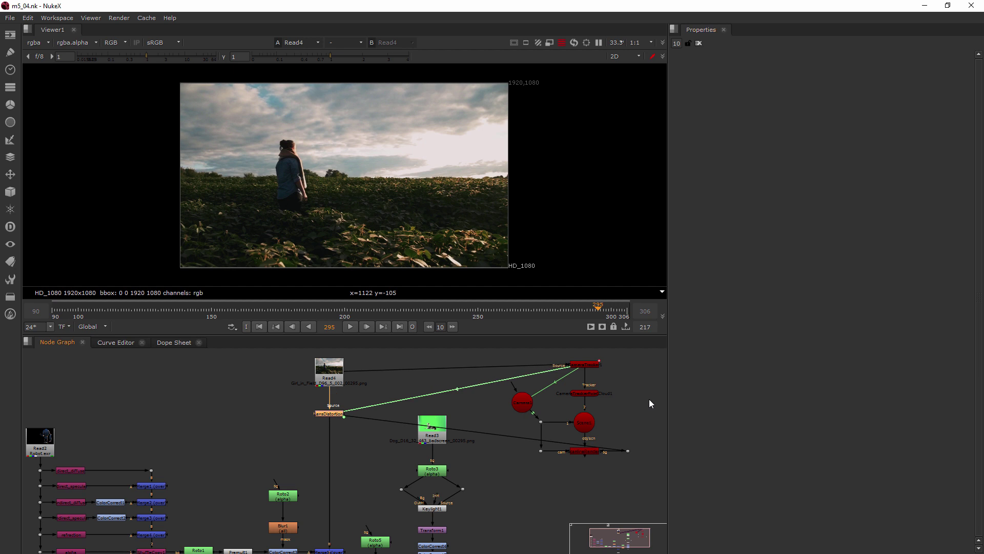
middle_drag(647, 403, 553, 404)
scroll(555, 405, up, 1)
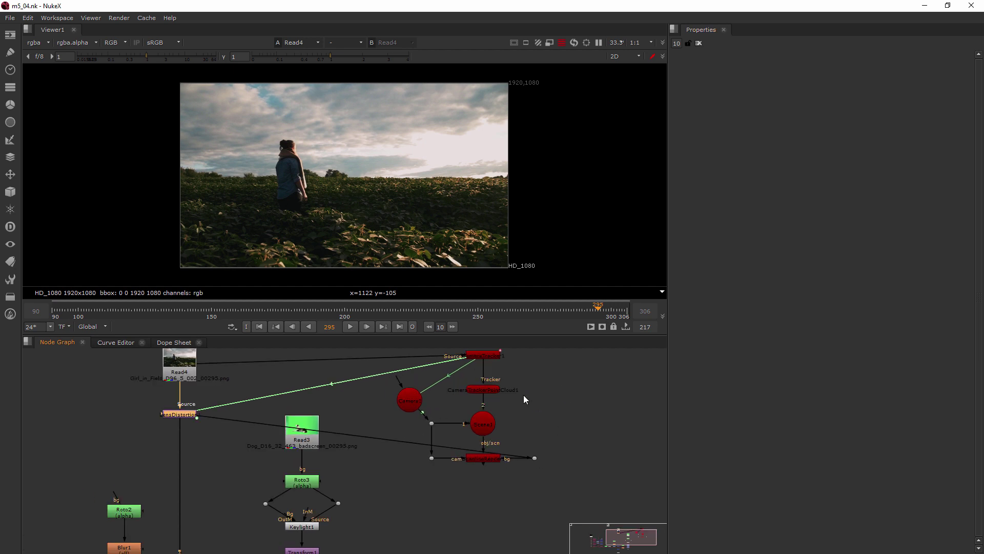
middle_drag(511, 452, 468, 473)
click(448, 410)
mouse_move(448, 413)
mouse_down()
mouse_move(466, 411)
mouse_move(449, 407)
mouse_up()
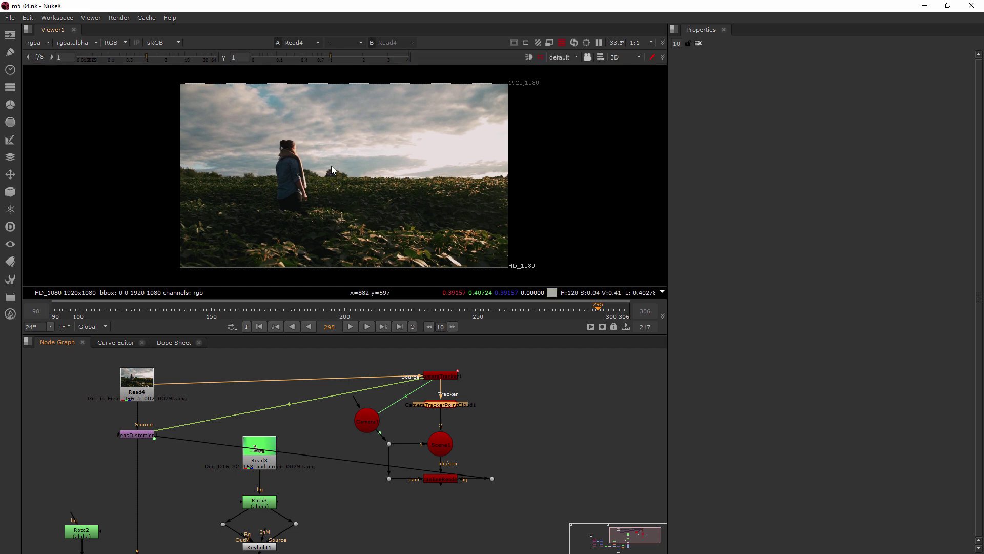
- Switch the Viewer to 3D and orbit around Scene1's tracked camera and point cloud
key(Tab)
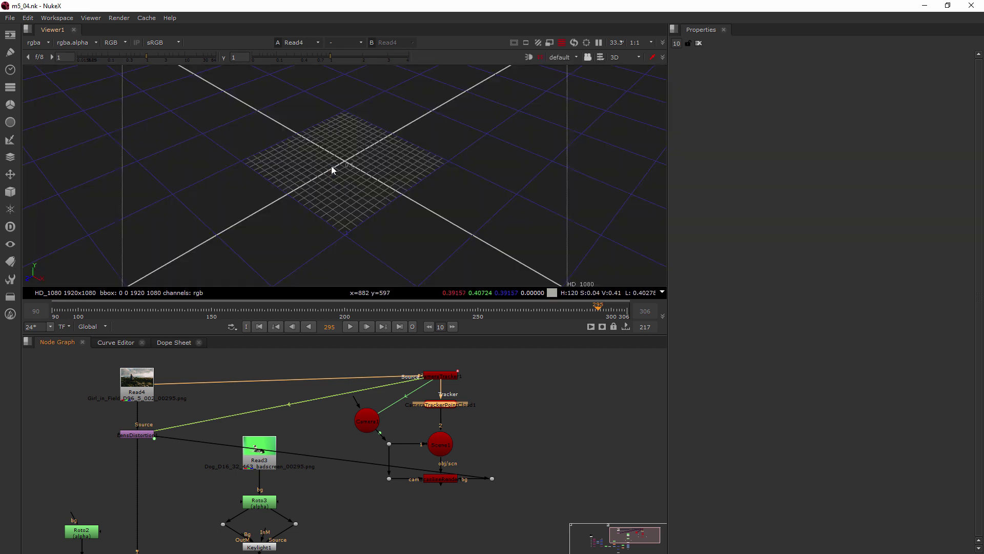
double_click(442, 446)
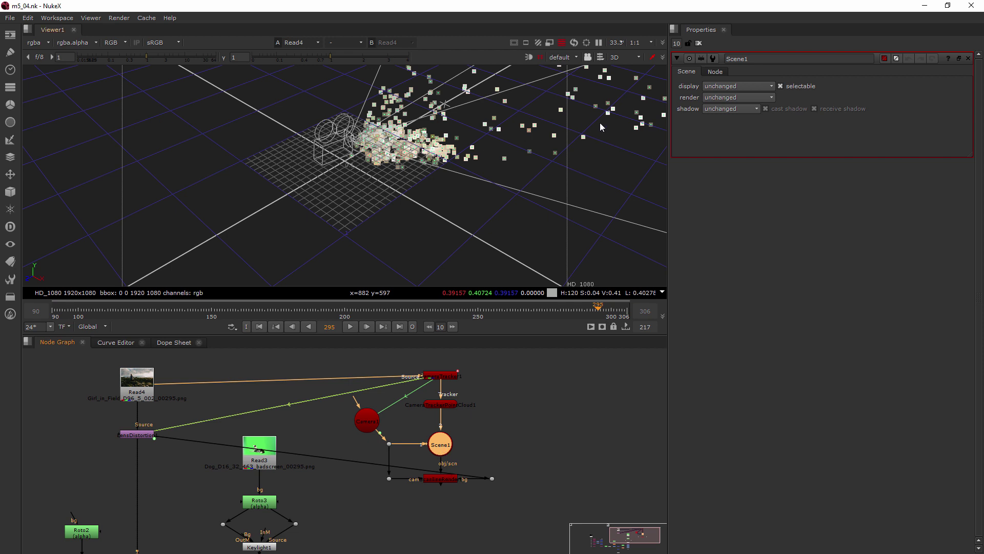
ctrl+drag(471, 224, 672, 140)
scroll(292, 171, up, 10)
mouse_move(311, 211)
ctrl+mouse_down()
mouse_move(272, 223)
mouse_move(242, 198)
mouse_move(177, 188)
mouse_move(139, 212)
mouse_move(189, 237)
mouse_move(424, 262)
mouse_move(529, 230)
mouse_move(347, 195)
mouse_move(208, 202)
mouse_move(130, 244)
mouse_move(169, 258)
mouse_move(194, 212)
mouse_move(285, 241)
mouse_move(314, 198)
ctrl+mouse_up()
- Delete the CameraTrackerPointCloud1 node from the script
key(f)
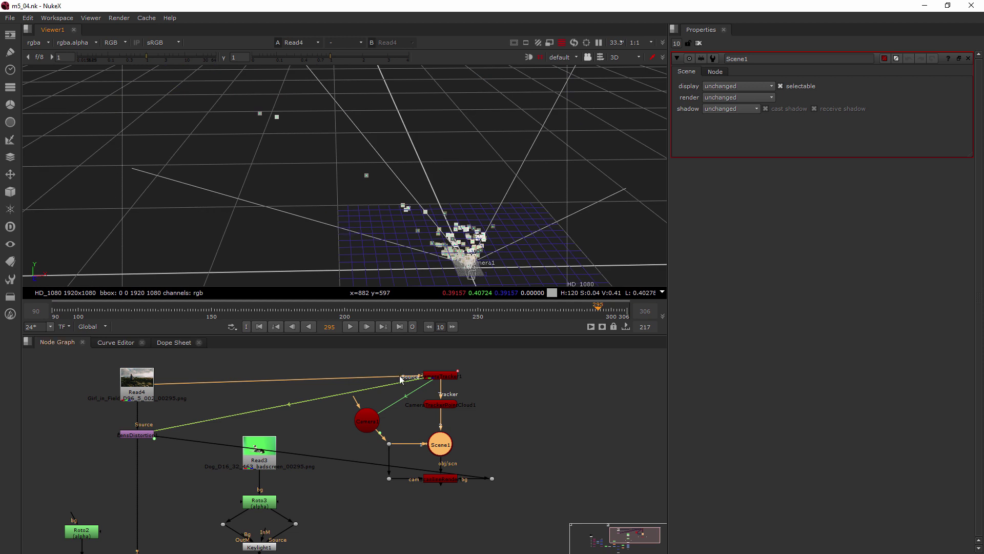
click(434, 405)
key(Delete)
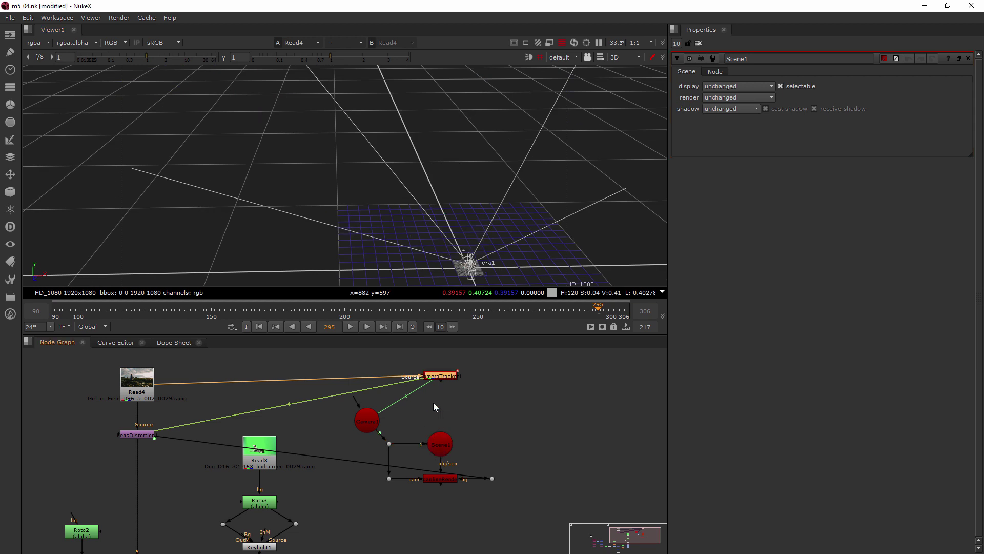
- Move the red 3D setup nodes to sit beside the Read node
scroll(471, 482, up, 2)
scroll(471, 482, down, 6)
drag(454, 438, 392, 497)
drag(433, 453, 177, 446)
- View the Merge5 composite, then the LensDistortion1 output
scroll(235, 458, down, 2)
middle_drag(235, 457, 282, 426)
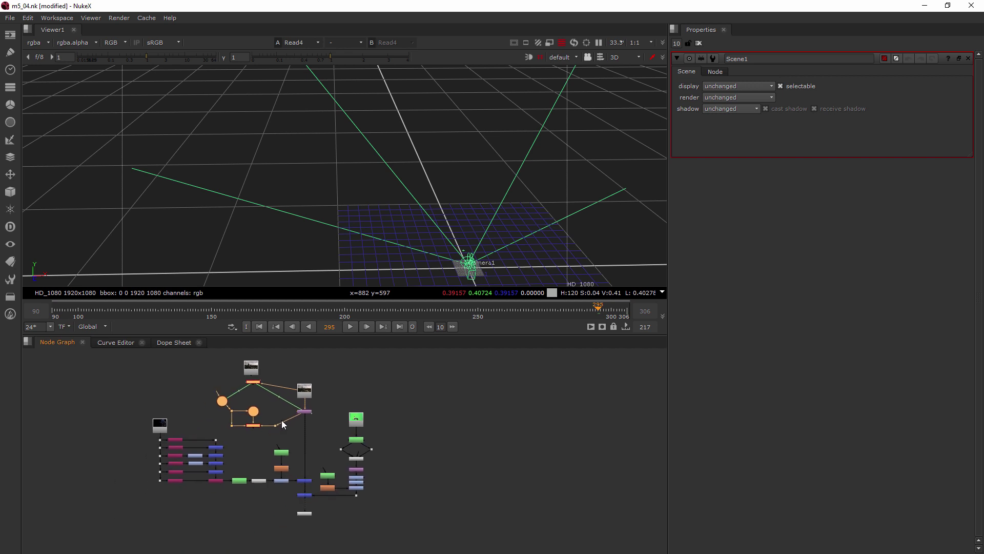
scroll(287, 477, up, 4)
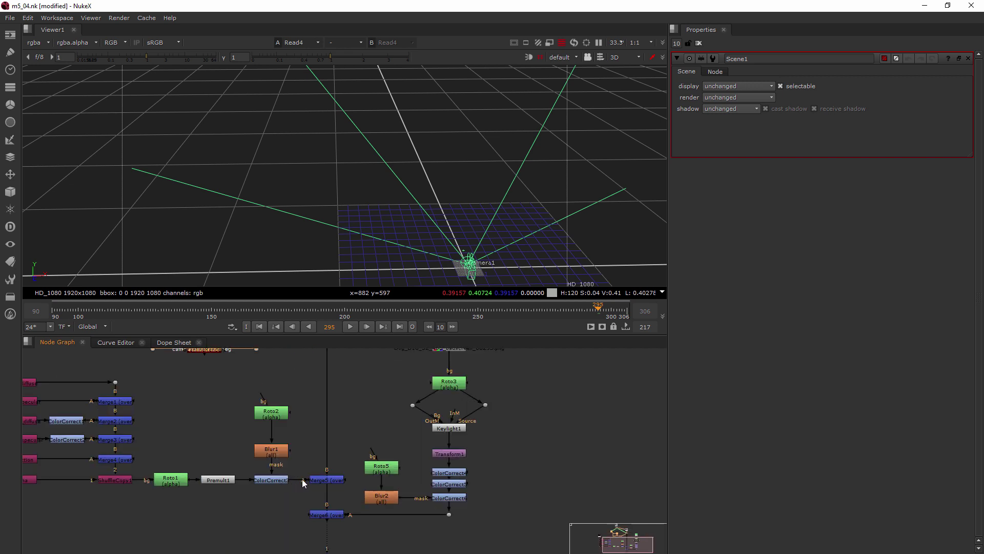
click(319, 481)
key(1)
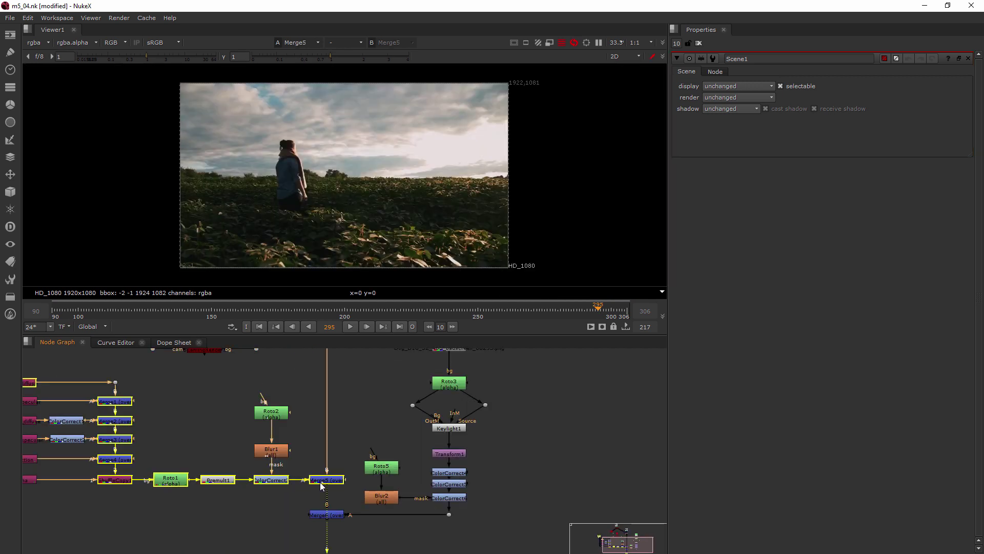
middle_drag(349, 416, 337, 511)
click(324, 412)
key(1)
- Move the robot node cluster left and up, then view the robot branch output
scroll(315, 470, down, 5)
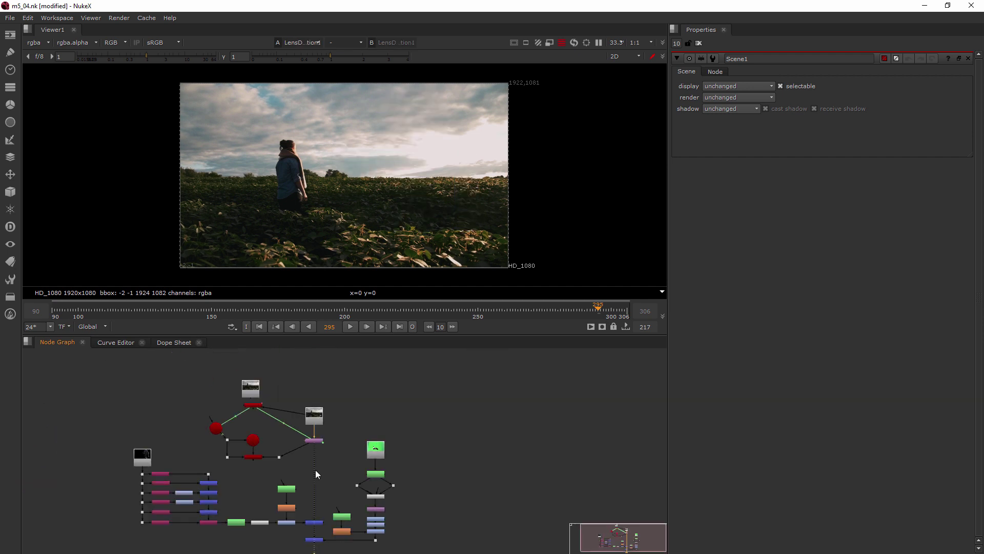
drag(374, 531, 187, 442)
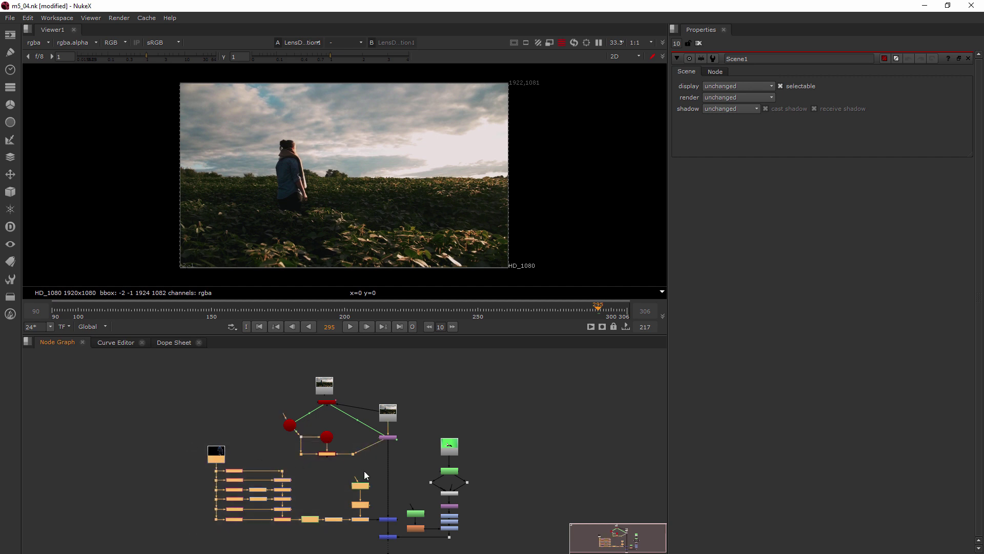
ctrl+shift+drag(365, 462, 281, 444)
drag(365, 492, 240, 446)
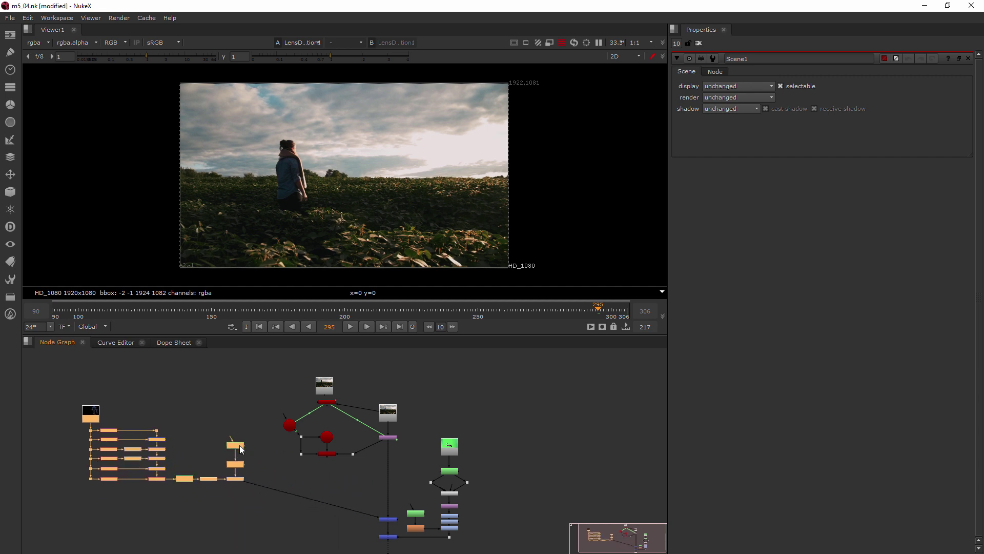
click(242, 475)
key(1)
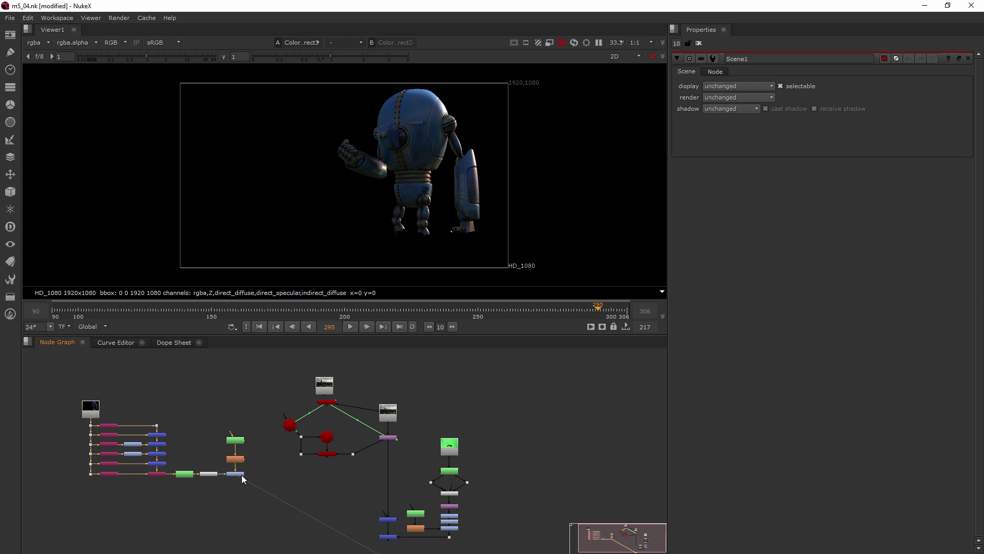
scroll(276, 464, up, 4)
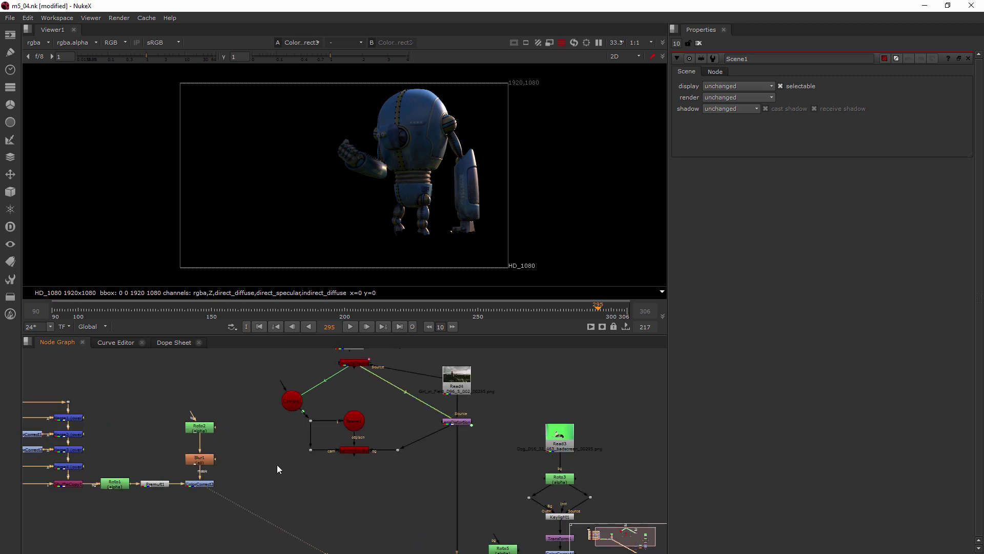
- Create Card1 with its img input from ColorCorrect3 and view it in 3D
key(Tab)
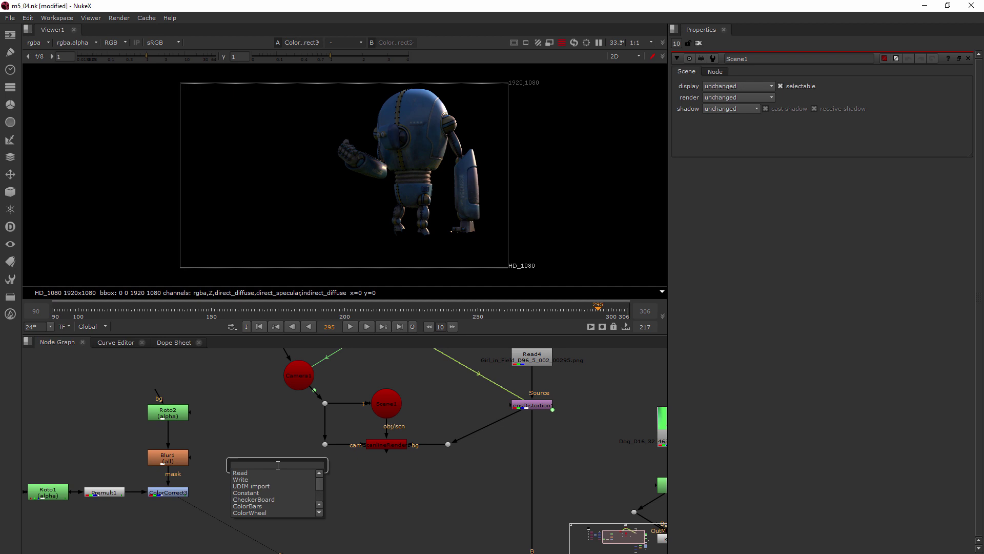
text(card)
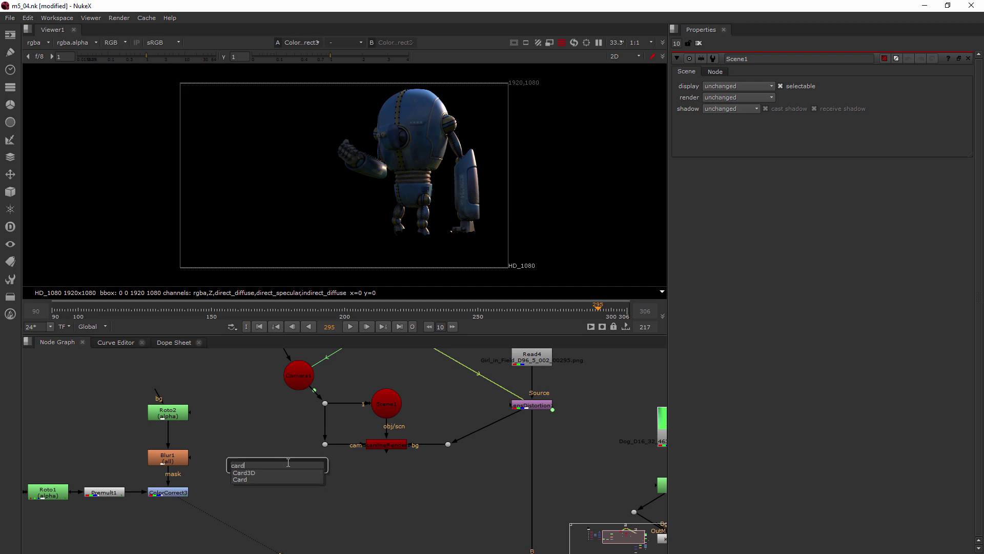
click(248, 480)
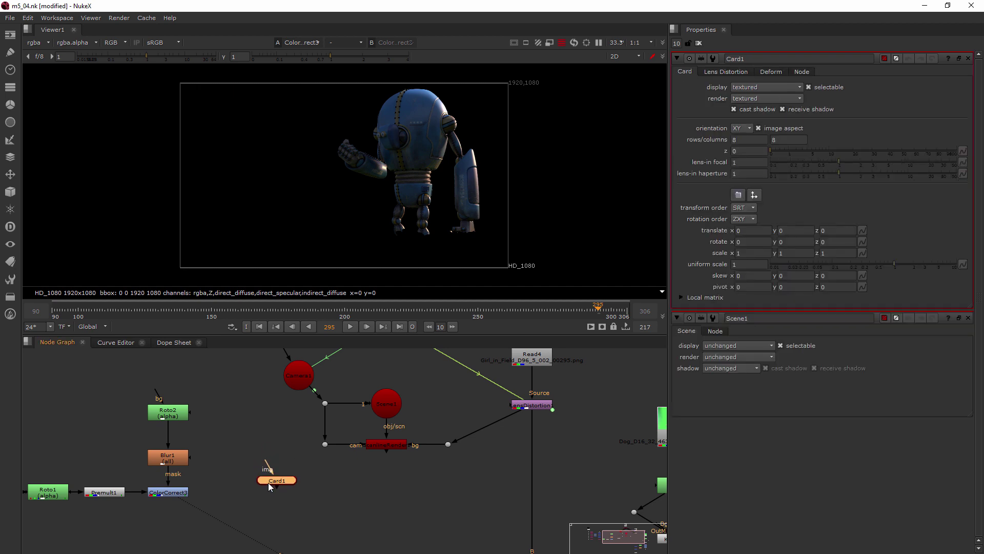
drag(260, 467, 171, 492)
drag(275, 491, 258, 490)
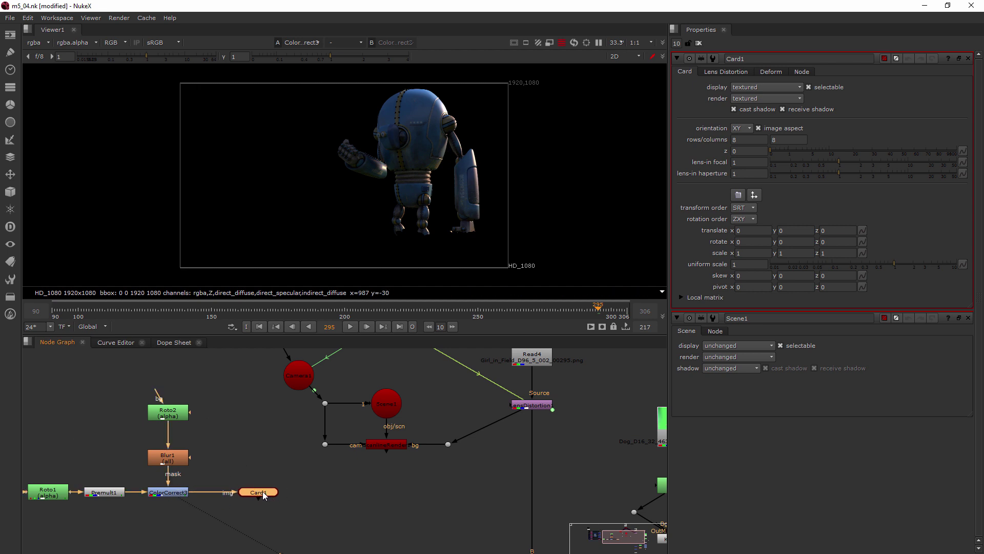
key(1)
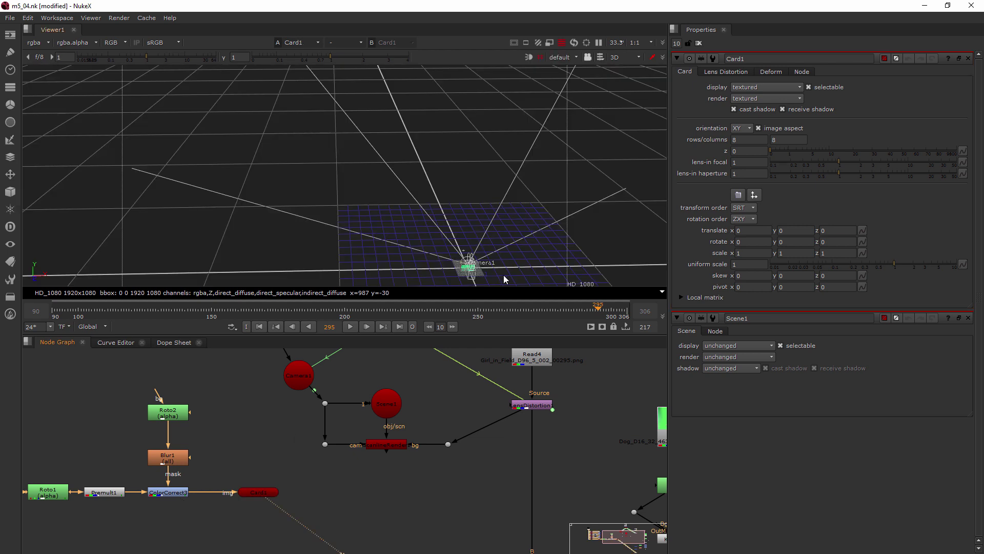
ctrl+drag(513, 265, 293, 191)
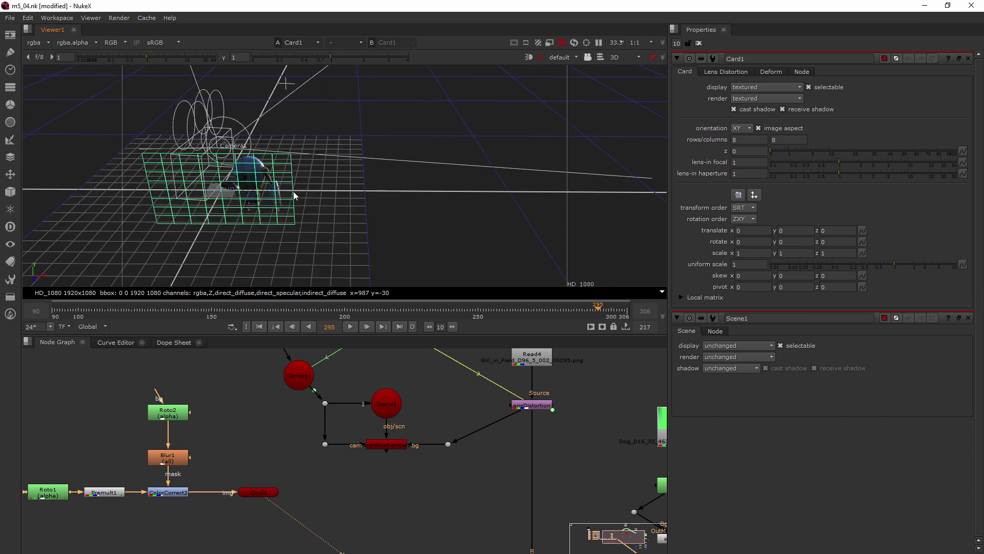
- Drag Card1 back along z to a translate of about -1.205
click(251, 492)
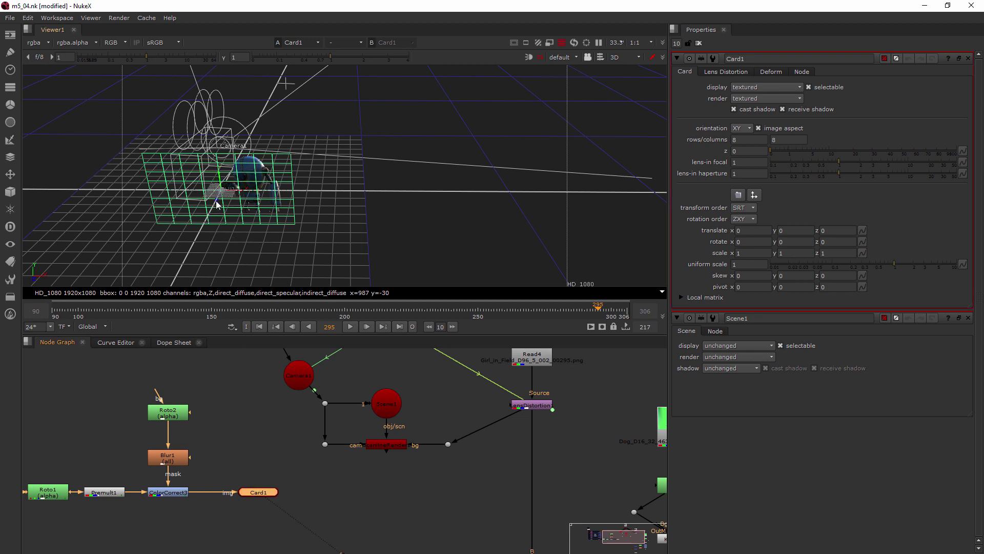
drag(219, 203, 255, 121)
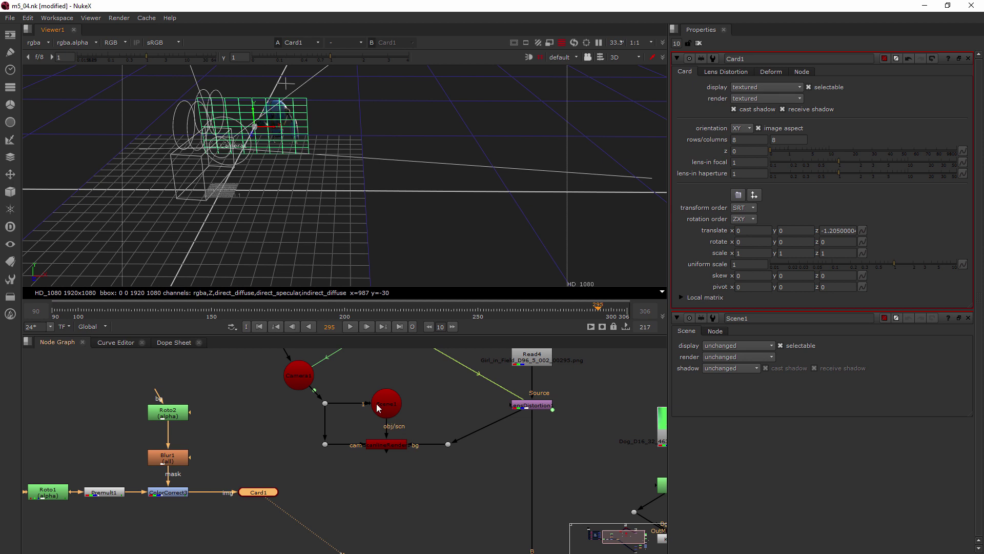
middle_drag(362, 428, 270, 453)
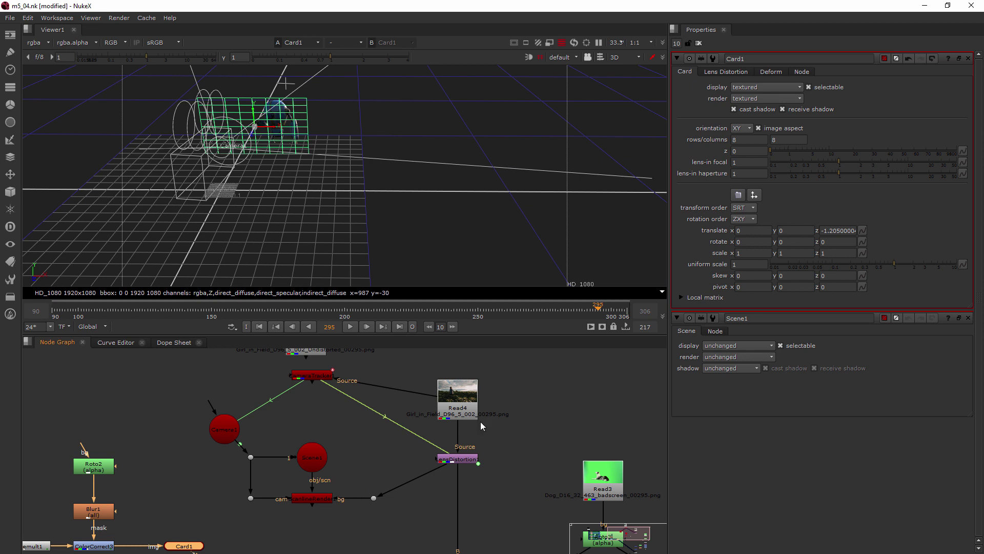
- Delete the Dot under LensDistortion, unhook ScanlineRender's bg input, and reposition Camera1 and CameraTracker
drag(351, 479, 379, 503)
key(Delete)
drag(432, 466, 372, 509)
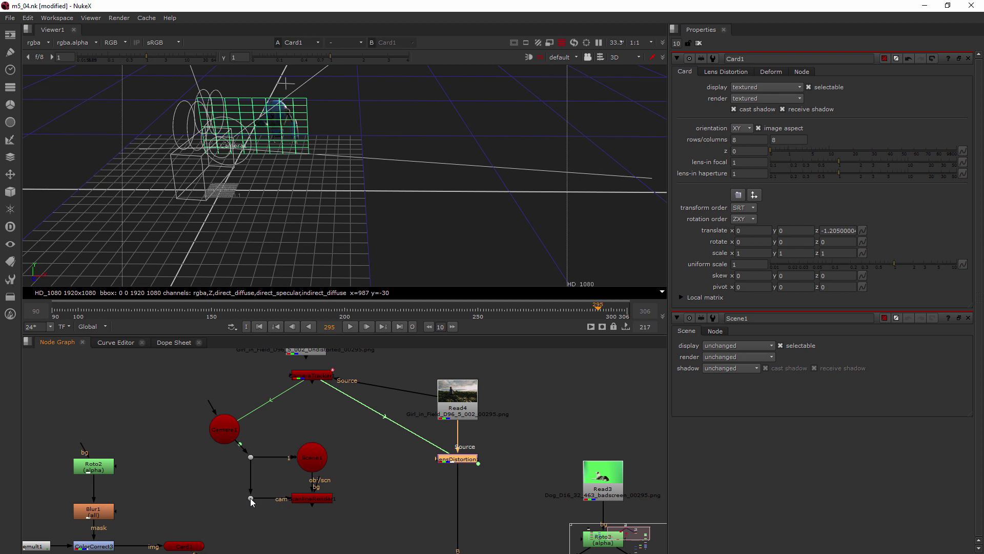
drag(229, 426, 256, 411)
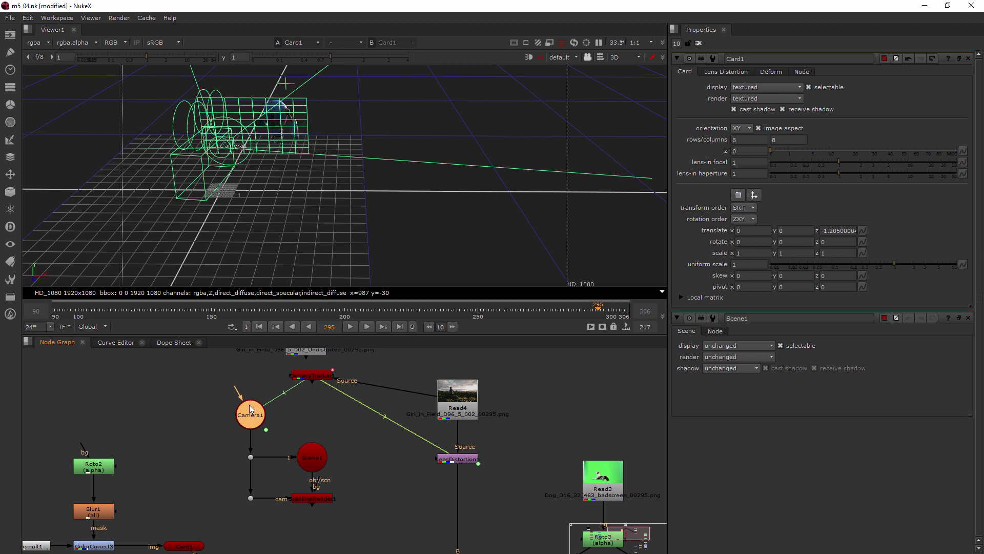
drag(310, 376, 309, 402)
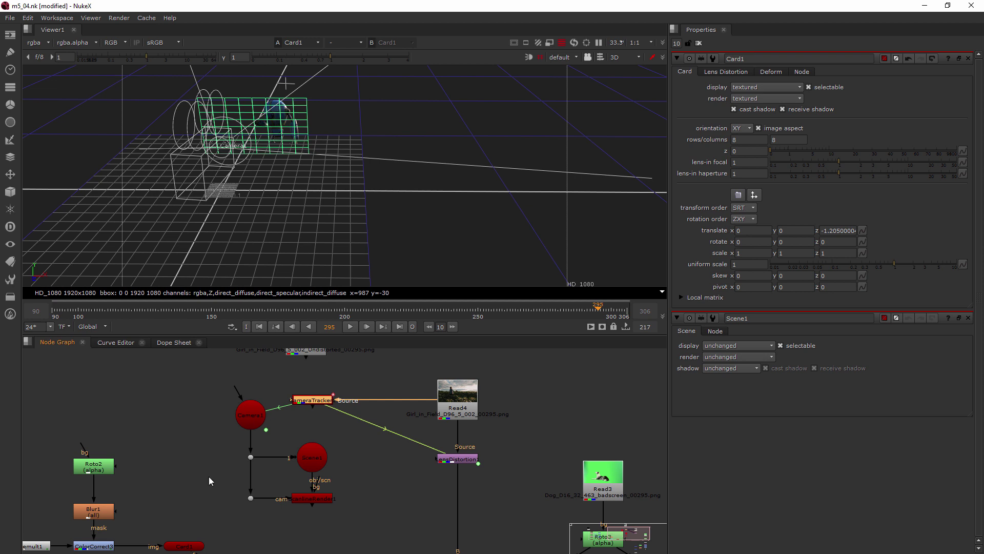
- Pull ScanlineRender1's background input loose and move Scene1 and ScanlineRender1 slightly left
scroll(358, 460, down, 3)
scroll(78, 456, up, 3)
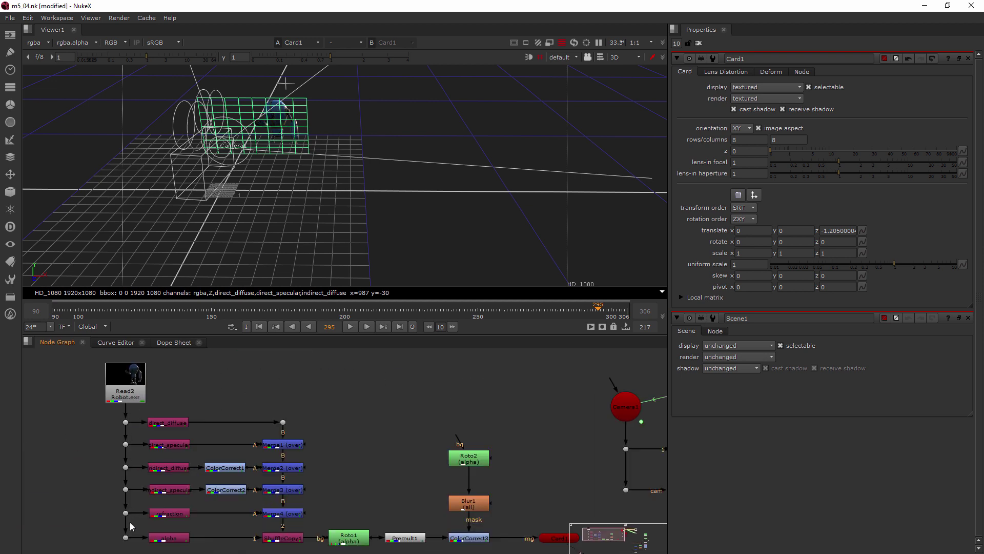
middle_drag(530, 442, 204, 404)
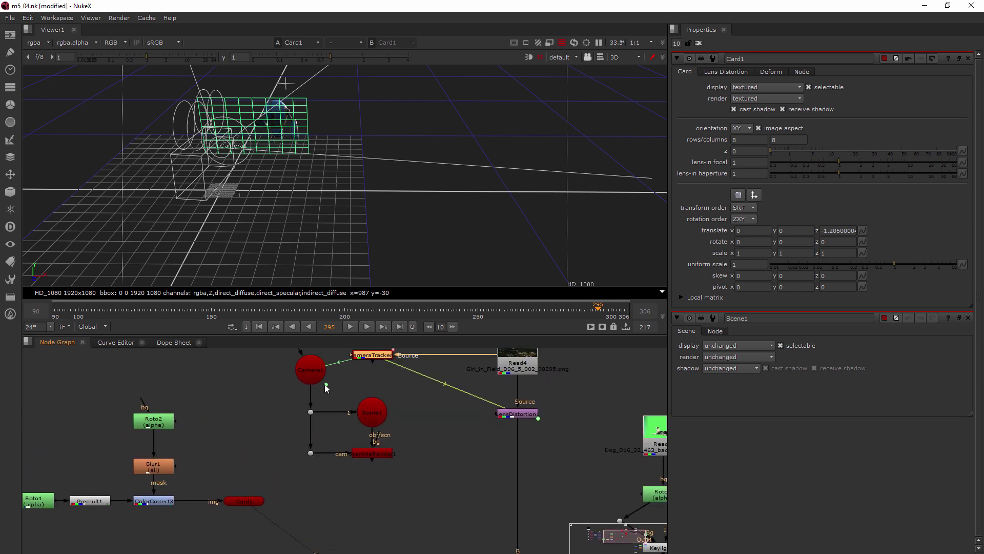
scroll(322, 382, up, 2)
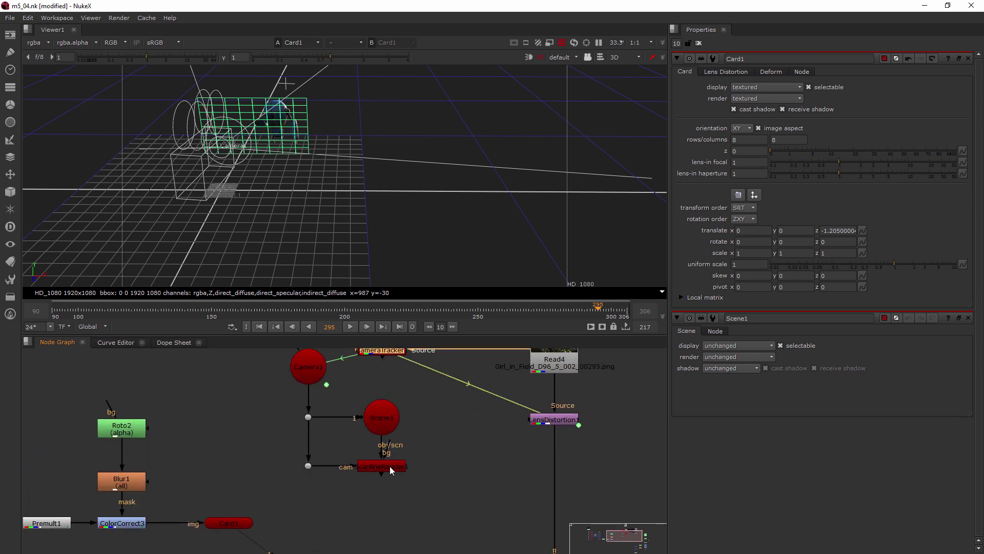
mouse_move(318, 470)
mouse_down()
mouse_move(331, 428)
mouse_move(309, 466)
mouse_up()
drag(390, 446, 471, 486)
drag(442, 384, 257, 465)
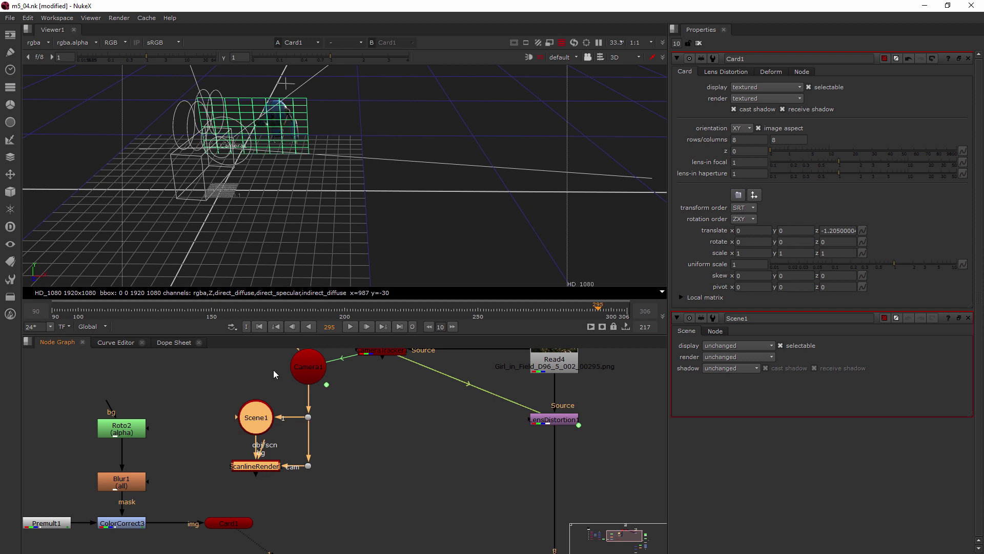
- Move Camera1, Scene1 and ScanlineRender1 together down-right as one block
scroll(224, 432, down, 2)
middle_drag(280, 434, 378, 445)
drag(298, 361, 400, 485)
drag(388, 401, 441, 423)
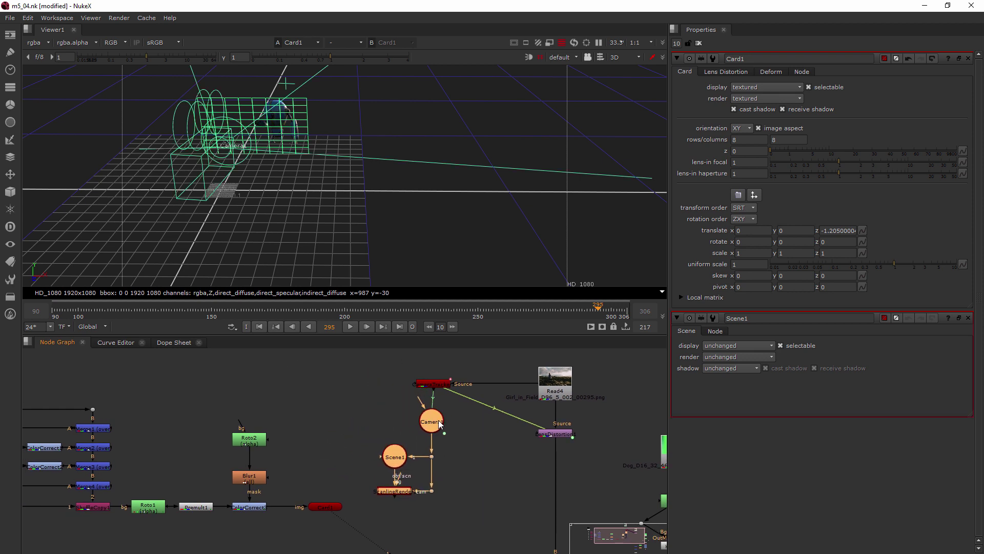
click(323, 458)
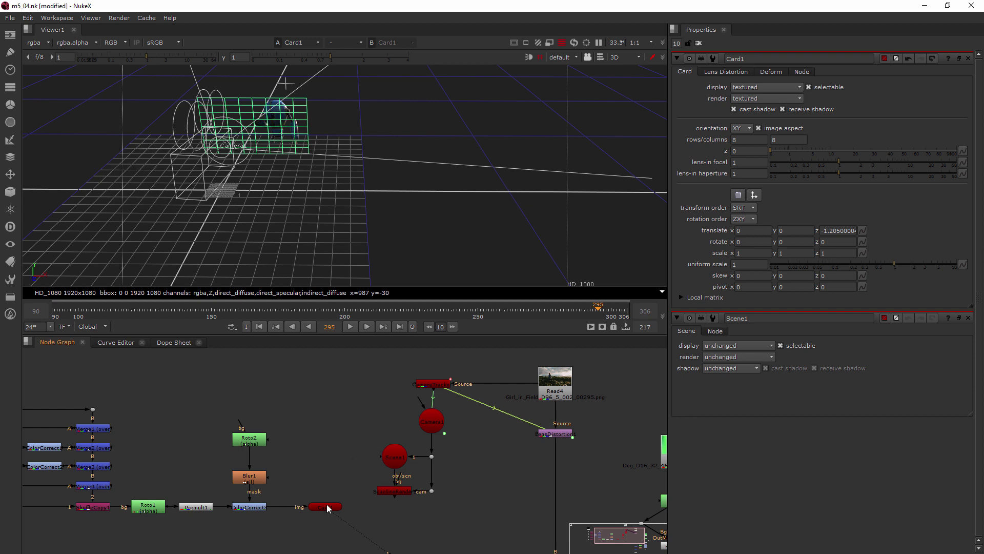
- Connect Card1 to Scene1's second input and shift the left node tree up-right
scroll(226, 401, down, 4)
drag(209, 437, 407, 532)
drag(383, 490, 384, 454)
scroll(384, 454, up, 6)
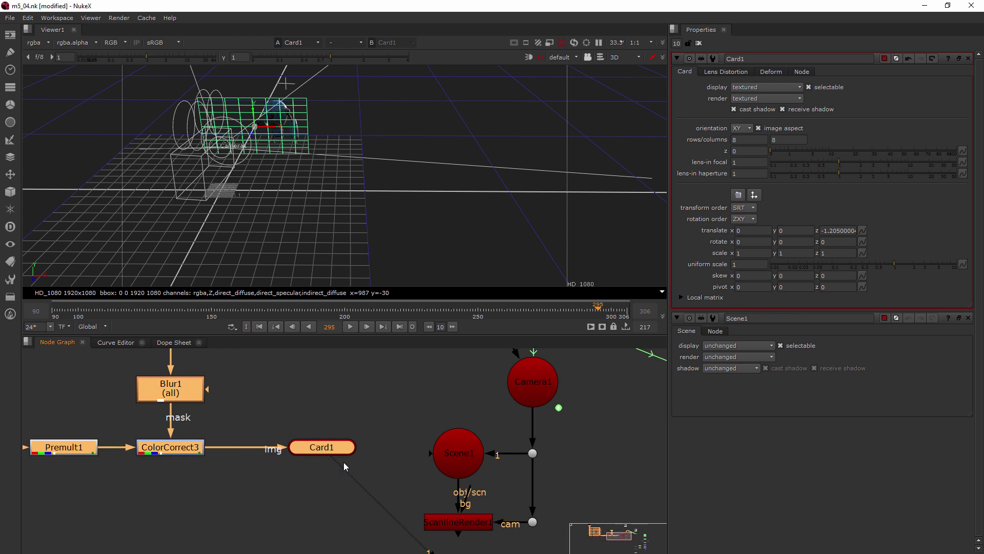
drag(430, 454, 405, 406)
drag(428, 453, 311, 447)
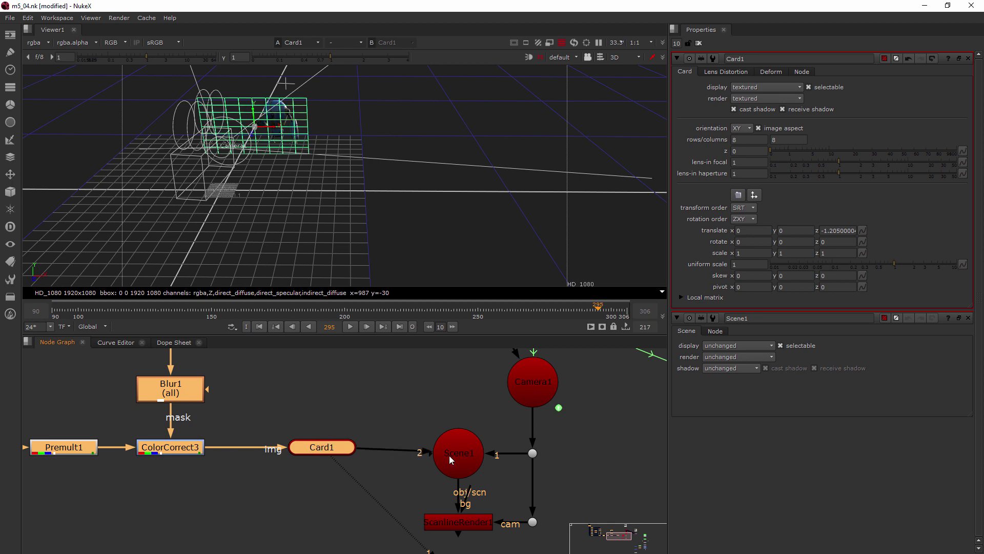
scroll(370, 453, down, 8)
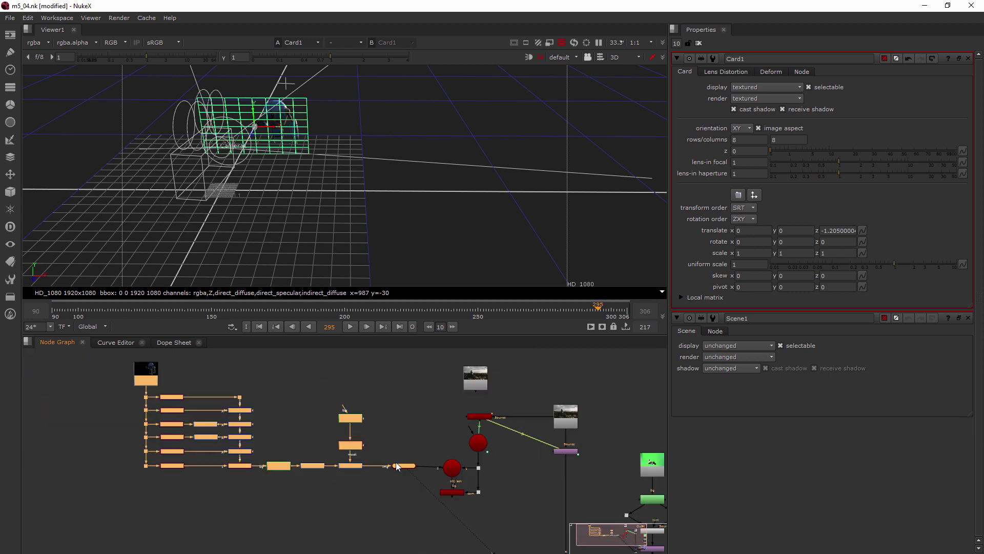
drag(150, 355, 423, 446)
scroll(449, 472, up, 4)
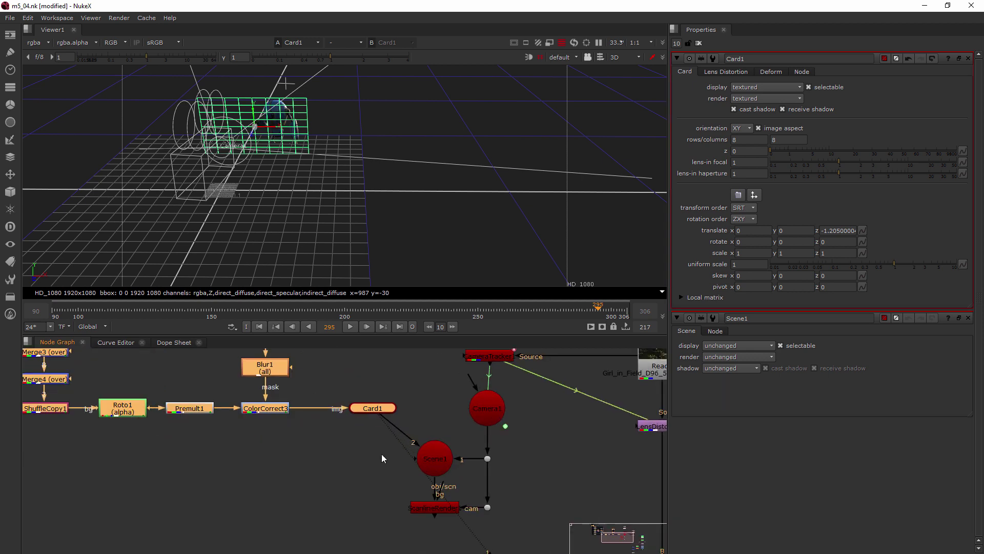
- View ScanlineRender1's output as a 2D rendered image
click(361, 457)
click(437, 507)
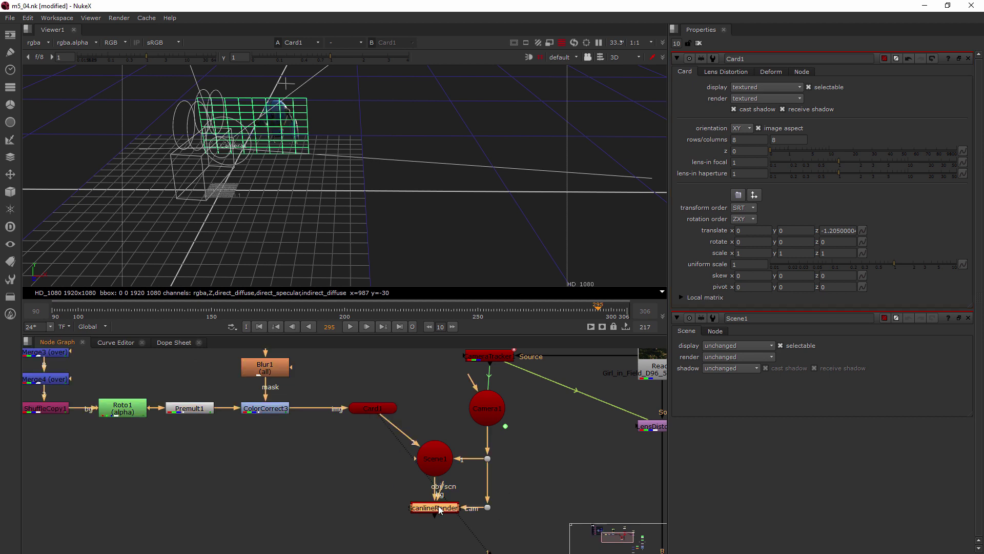
key(1)
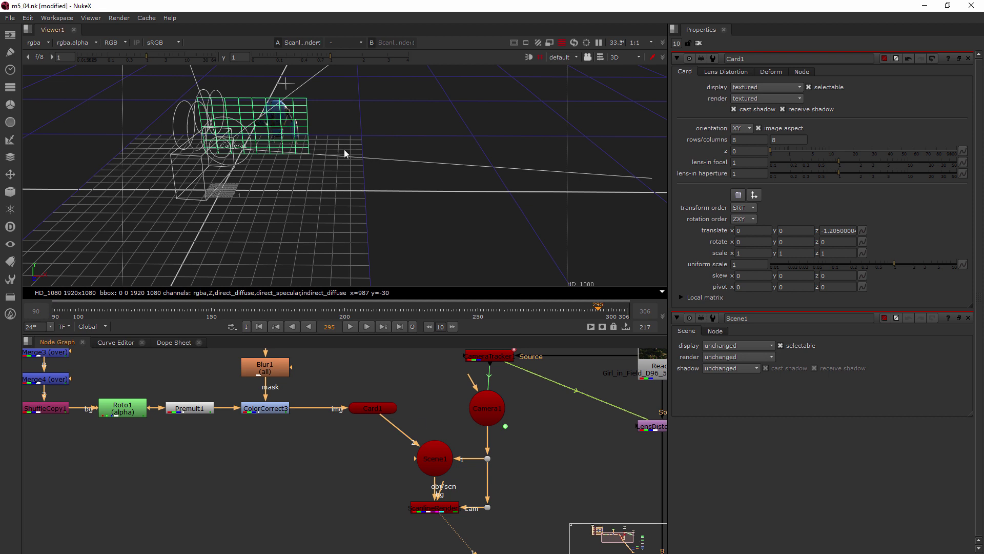
key(Tab)
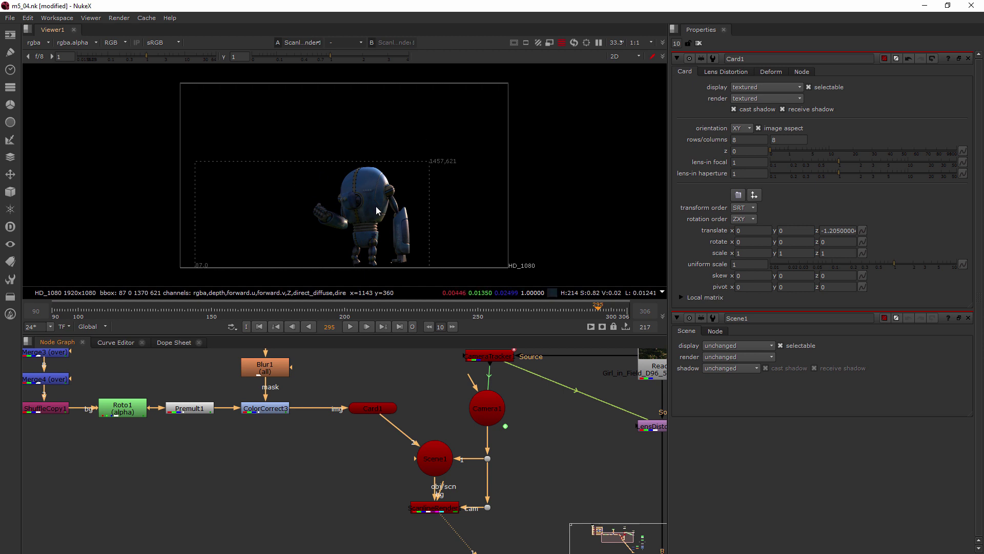
- Connect ScanlineRender1 into Merge5 and view the robot-over-plate composite
scroll(491, 401, down, 4)
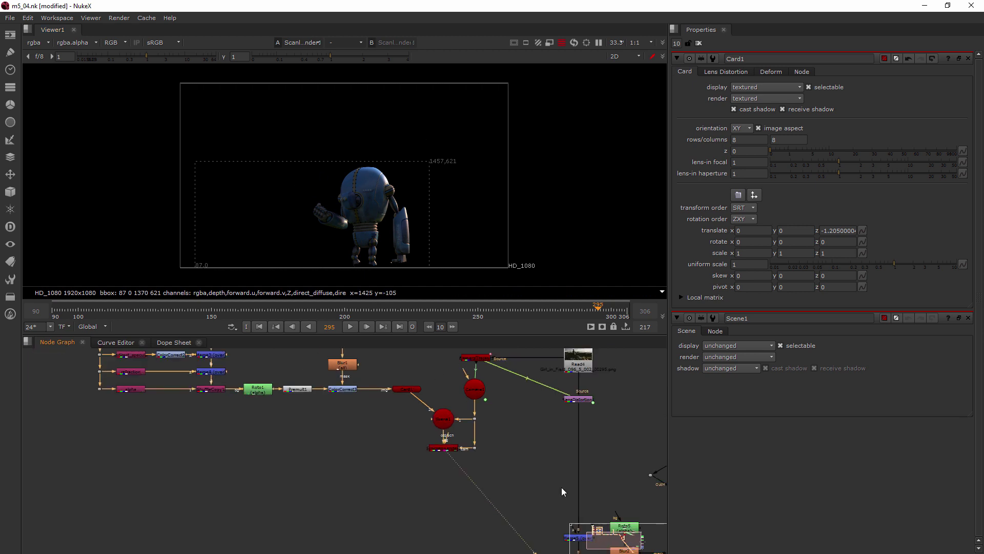
scroll(558, 484, up, 3)
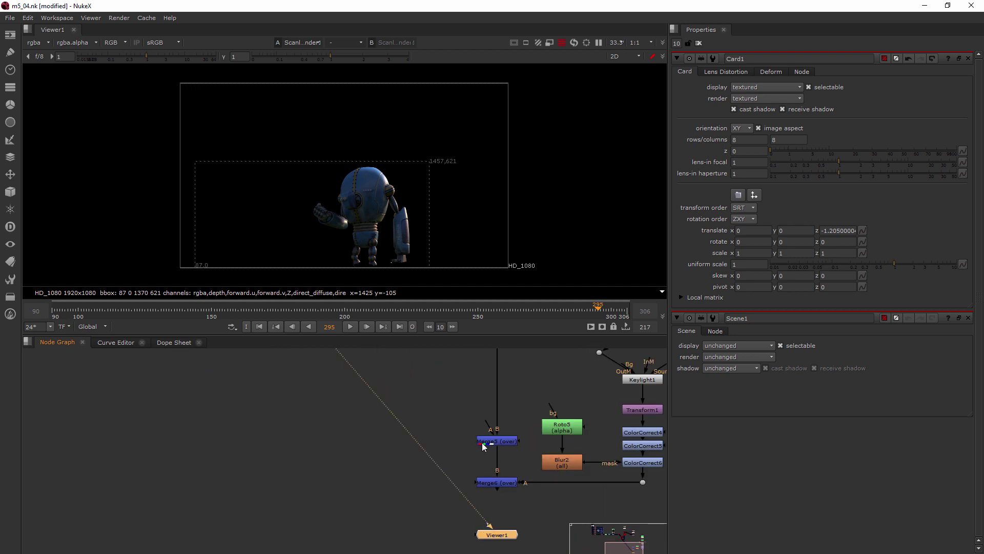
drag(484, 421, 303, 407)
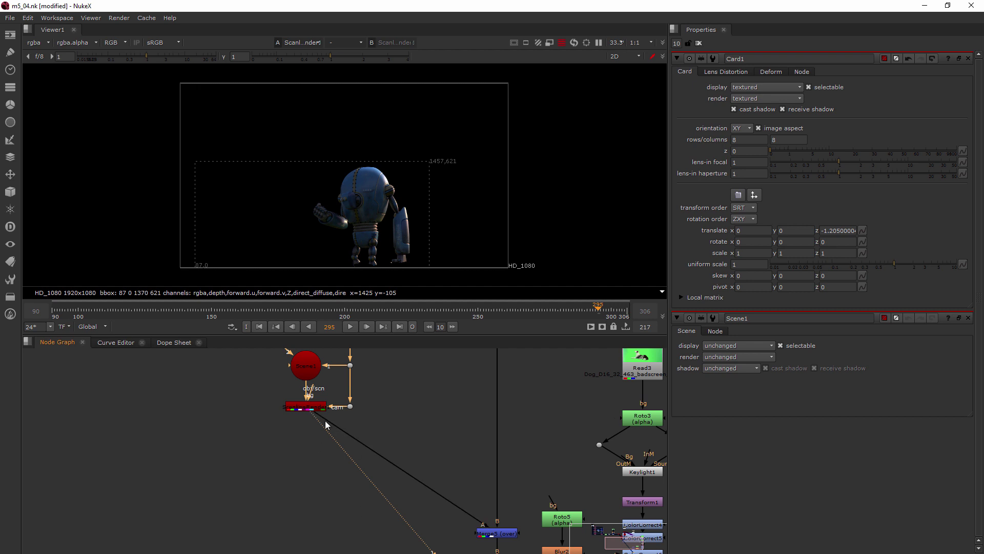
click(508, 535)
scroll(507, 534, down, 3)
scroll(499, 511, up, 2)
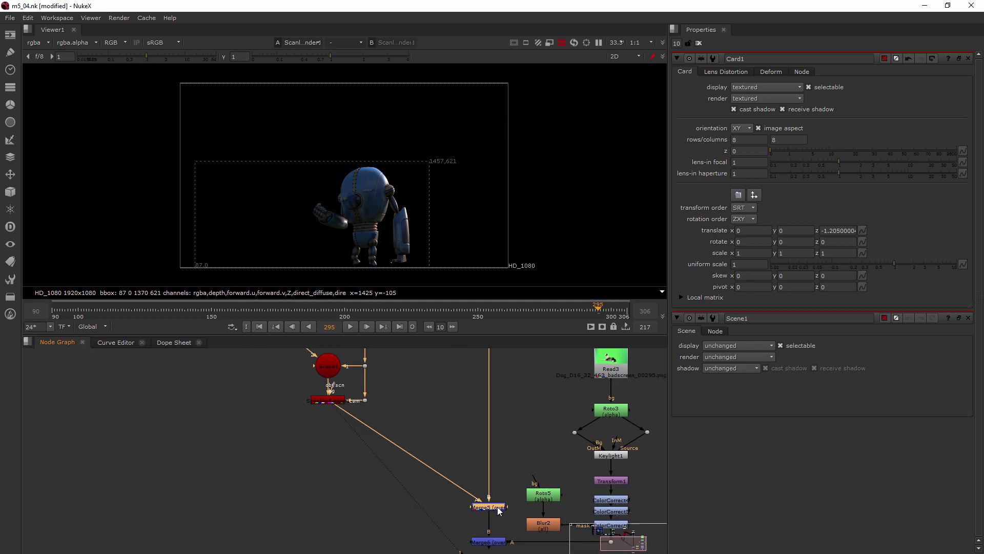
key(1)
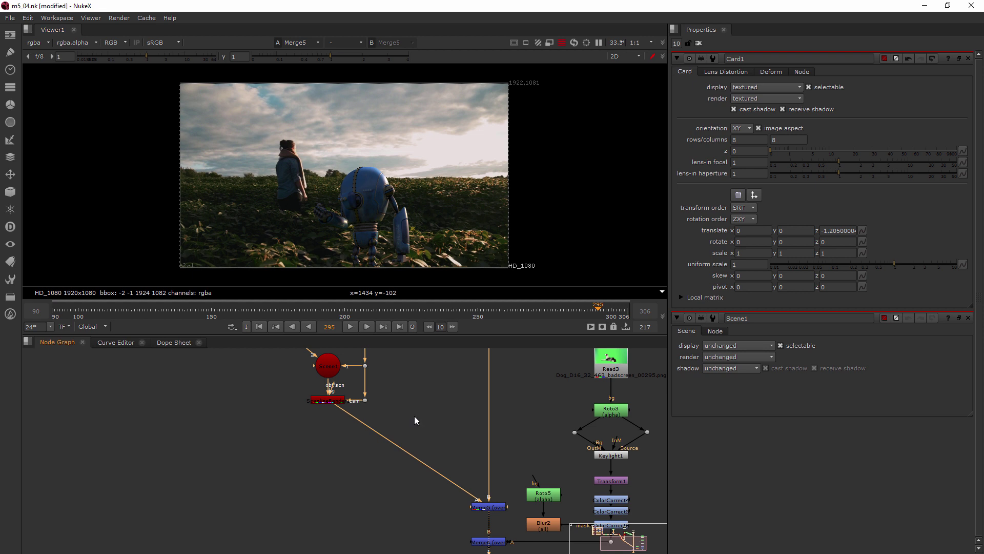
- Open Scene1's properties above Card1's, then select the CameraTracker node
middle_drag(414, 416, 380, 445)
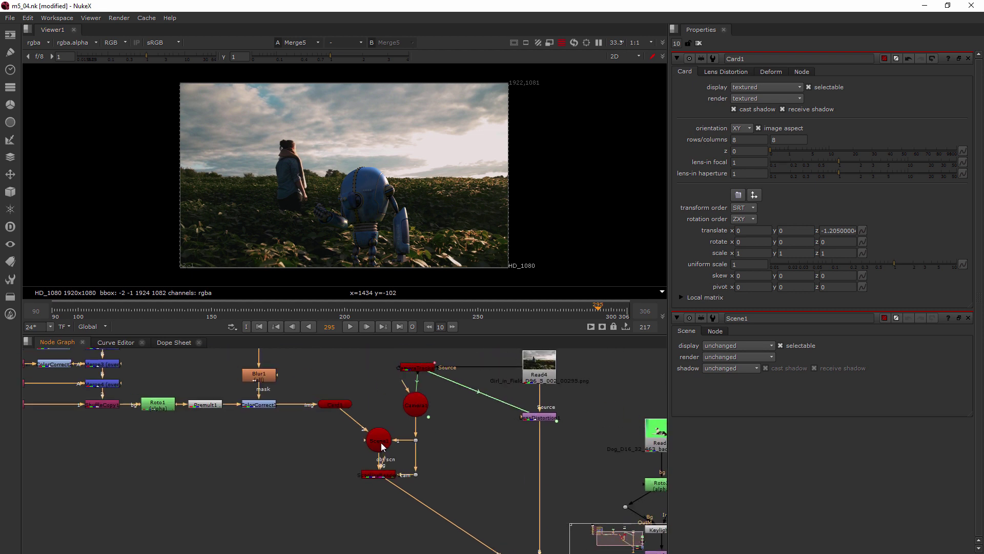
double_click(380, 443)
click(413, 367)
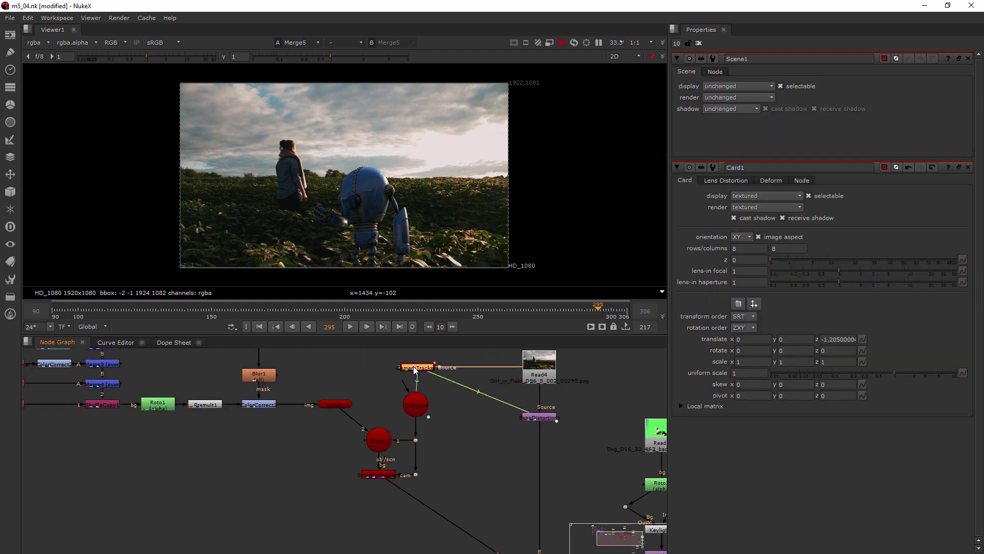
- Select CameraTracker1's track points on the plate's right side and create a cube there
double_click(418, 369)
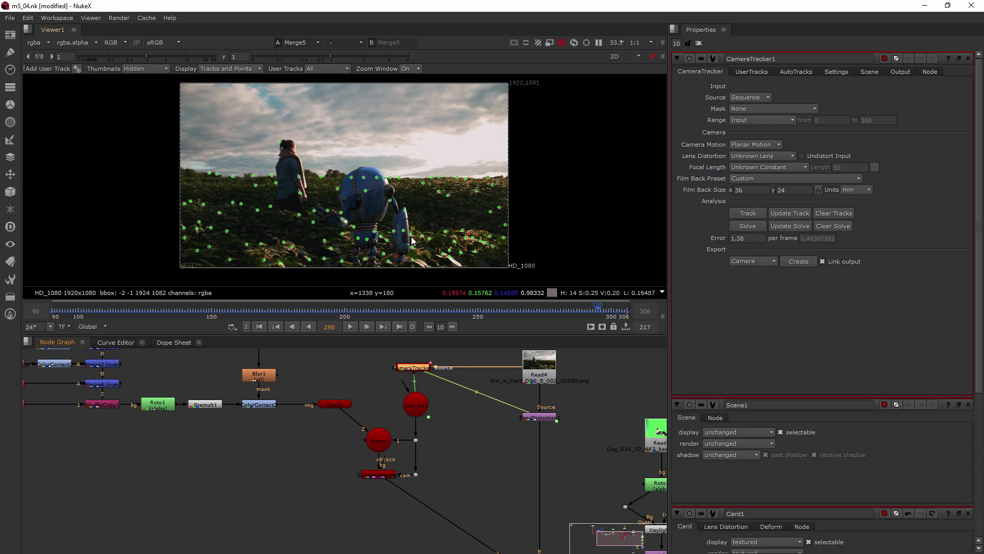
scroll(415, 231, up, 3)
scroll(410, 236, down, 3)
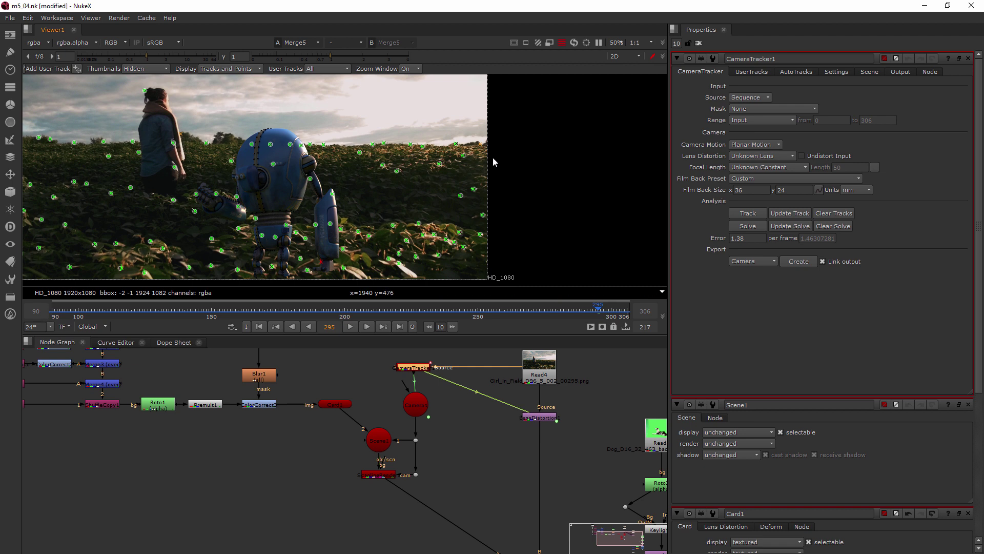
drag(492, 158, 231, 240)
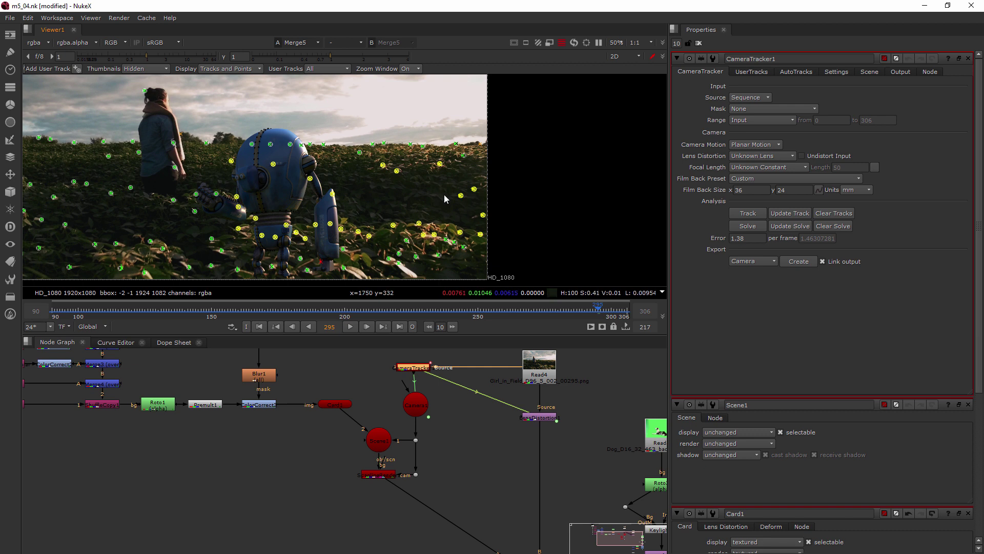
right_click(394, 170)
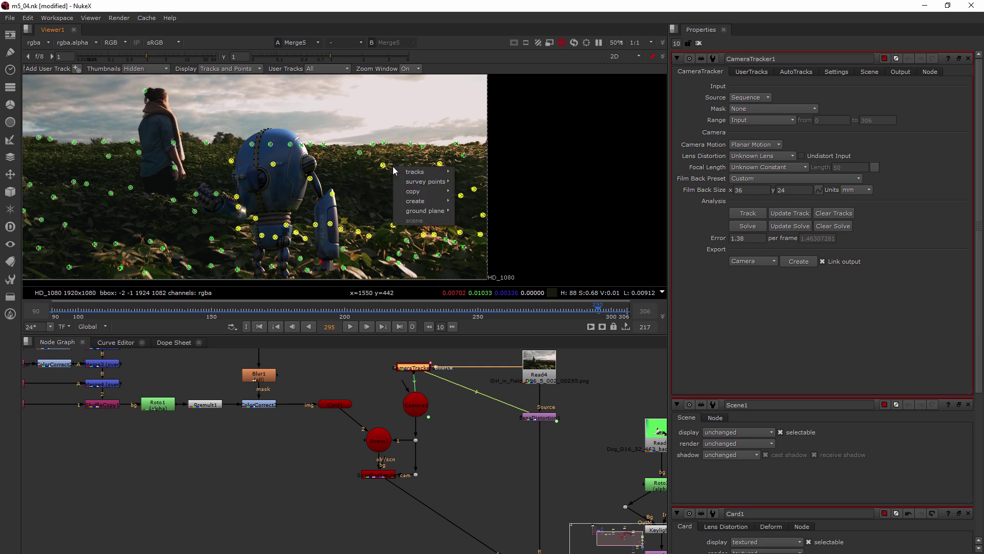
mouse_move(420, 173)
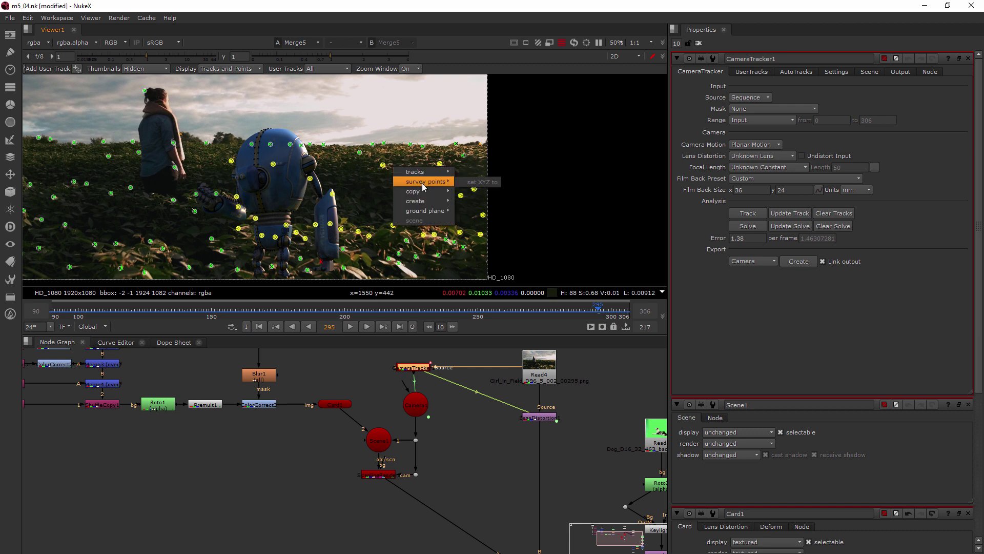
mouse_move(422, 203)
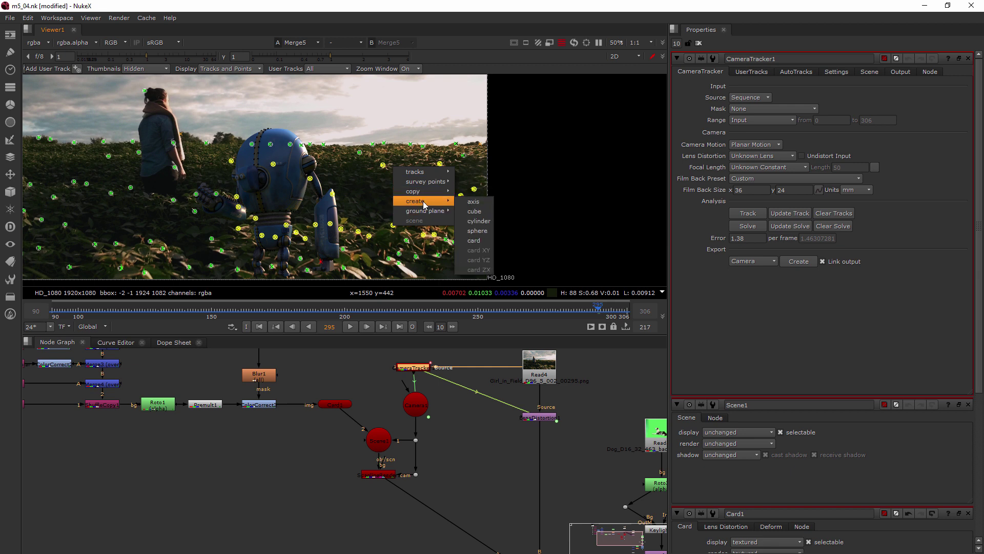
- Create Cube1 at the selected track points and move it lower beside the 3D scene nodes
click(469, 212)
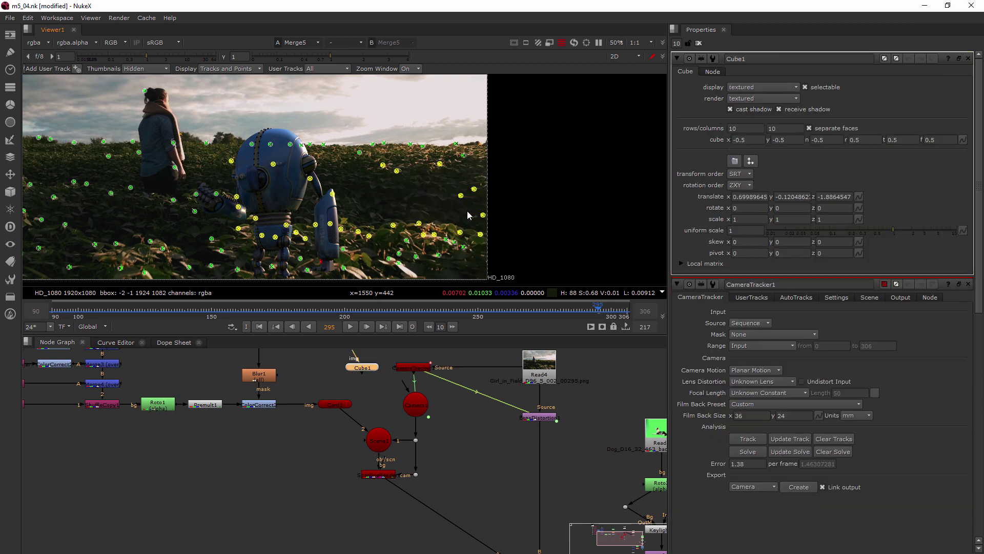
drag(356, 369, 375, 449)
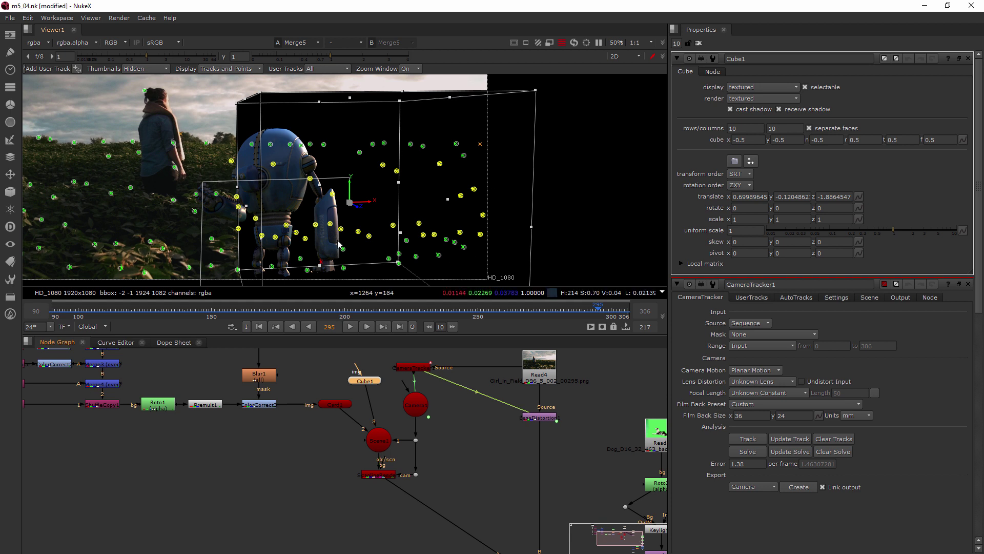
scroll(379, 176, down, 4)
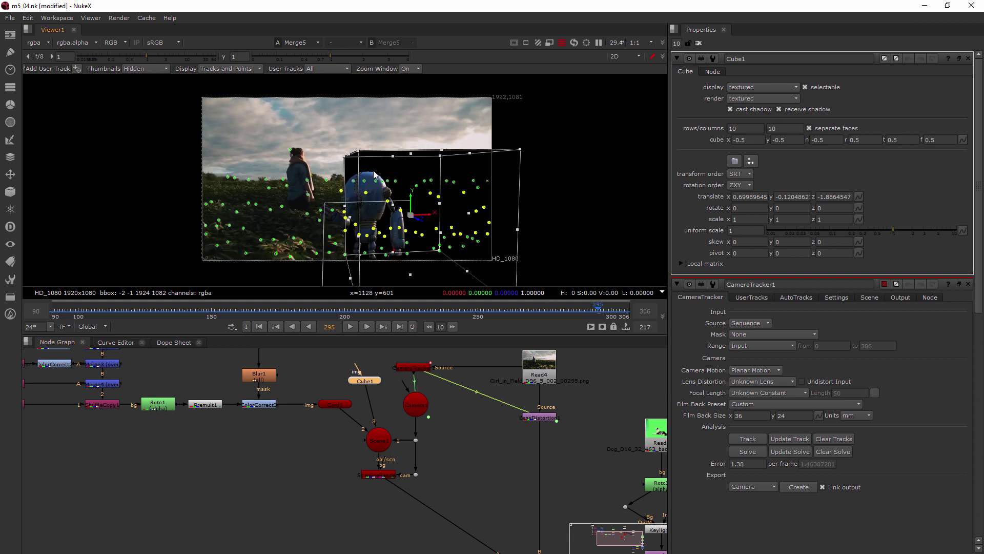
scroll(426, 189, up, 1)
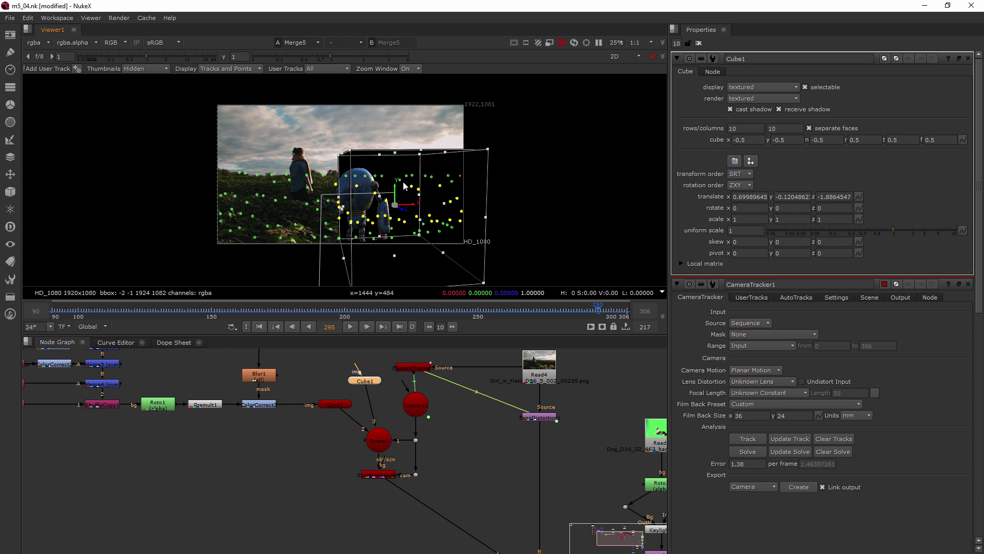
- Frame and orbit the 3D scene to inspect Cube1 among the tracked points and robot card
key(Tab)
ctrl+drag(368, 163, 380, 211)
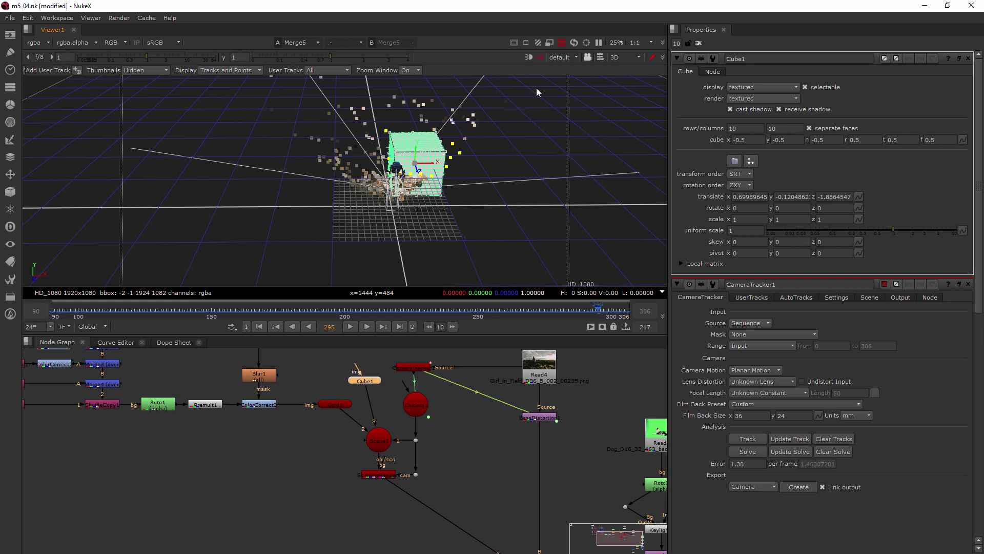
click(540, 57)
click(541, 58)
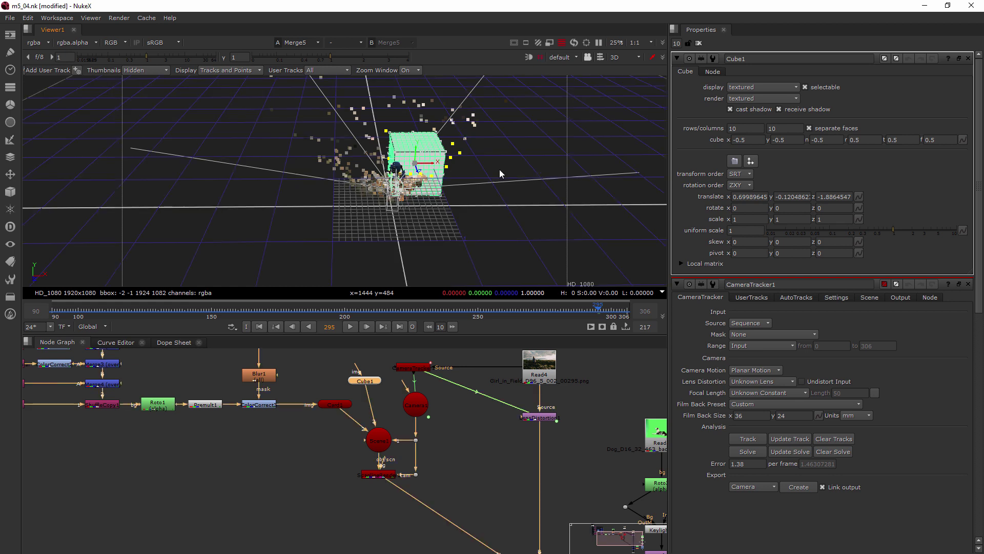
ctrl+drag(389, 169, 321, 187)
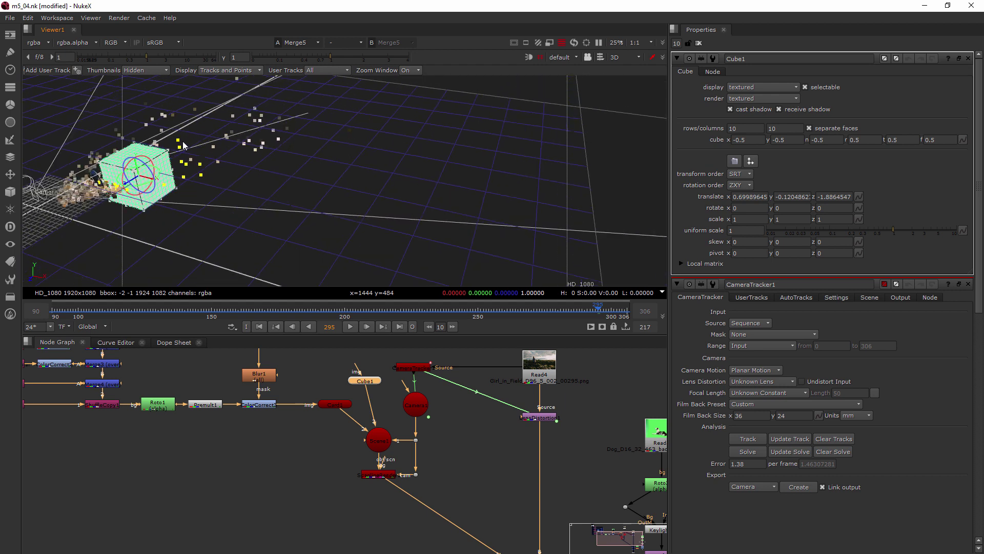
ctrl+drag(135, 157, 128, 161)
scroll(154, 183, up, 3)
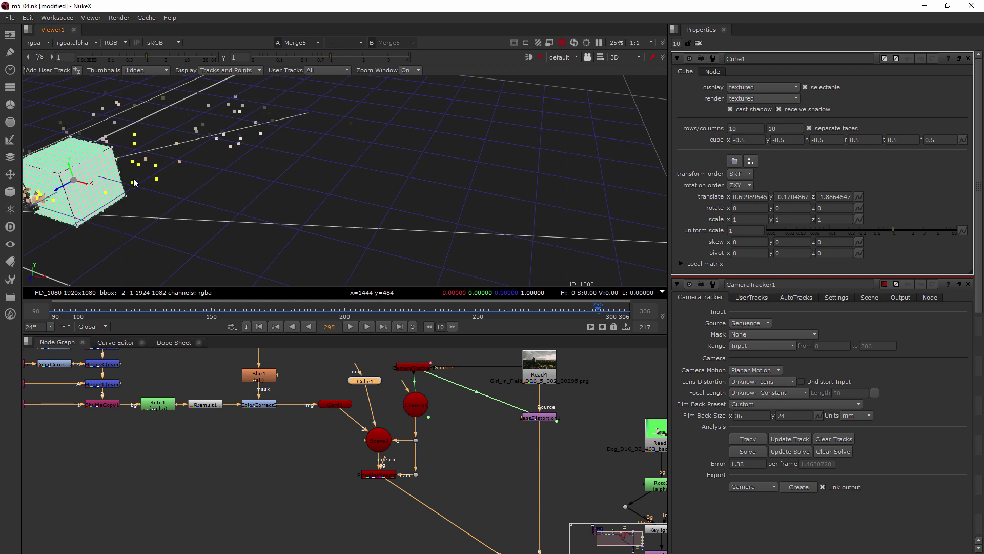
key(f)
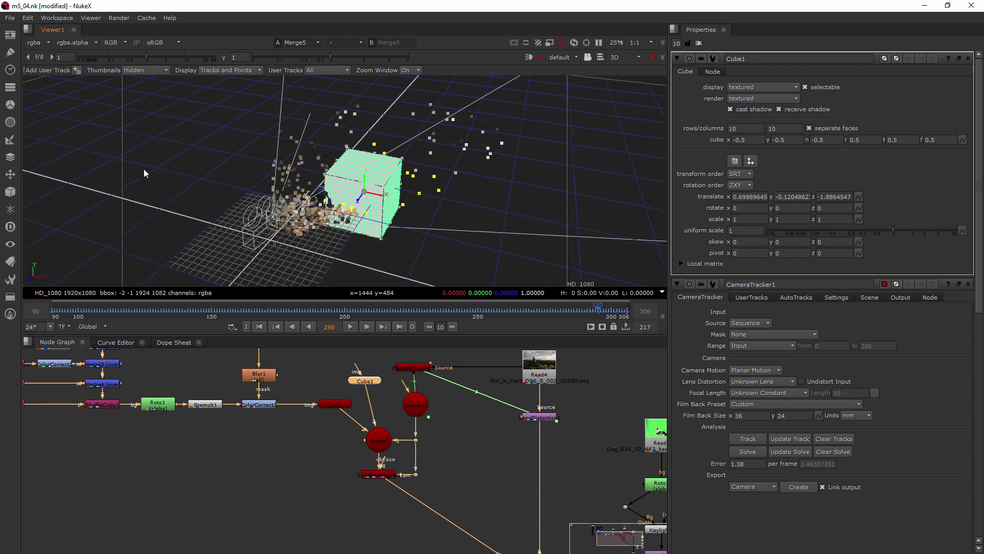
scroll(246, 210, up, 5)
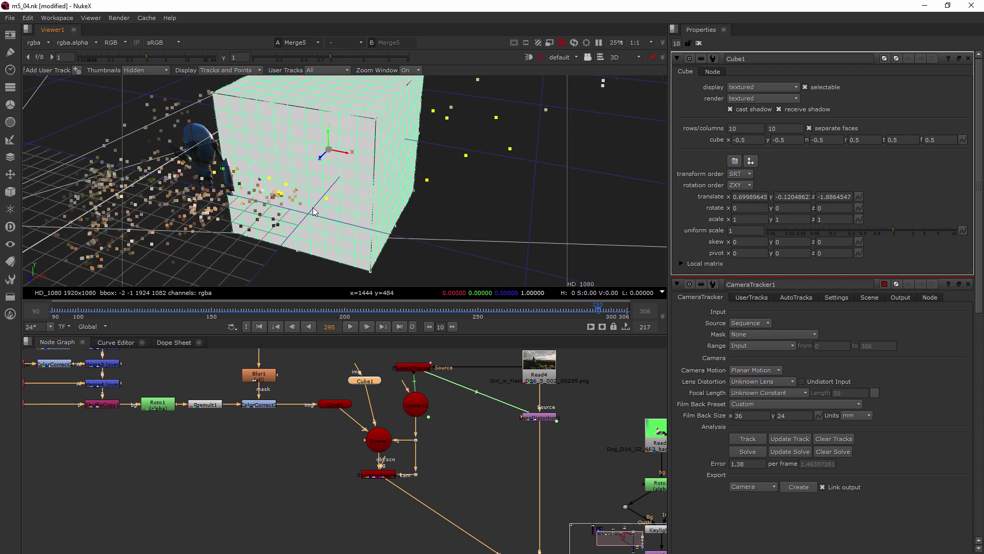
scroll(314, 211, up, 3)
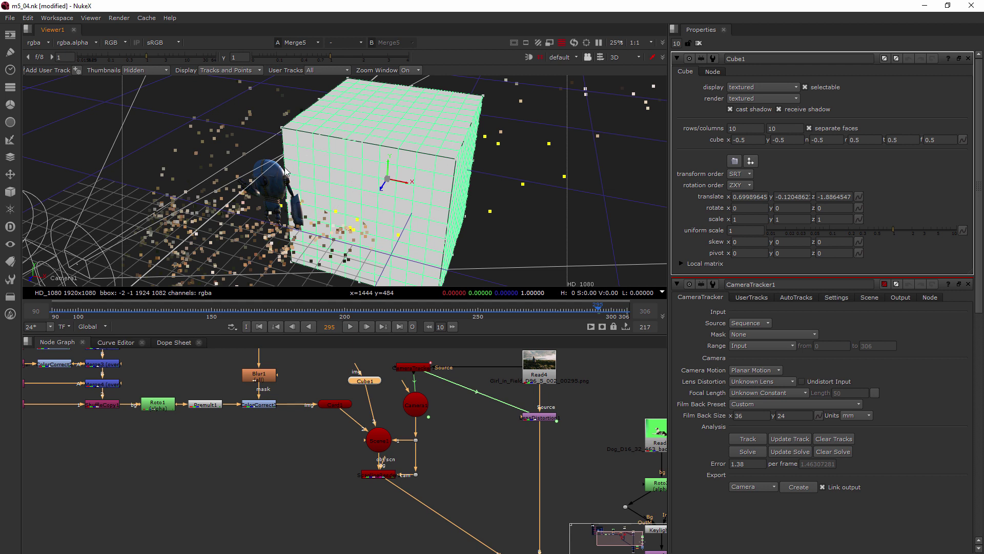
mouse_move(278, 195)
ctrl+mouse_down()
mouse_move(247, 195)
mouse_move(272, 201)
mouse_move(261, 203)
ctrl+mouse_up()
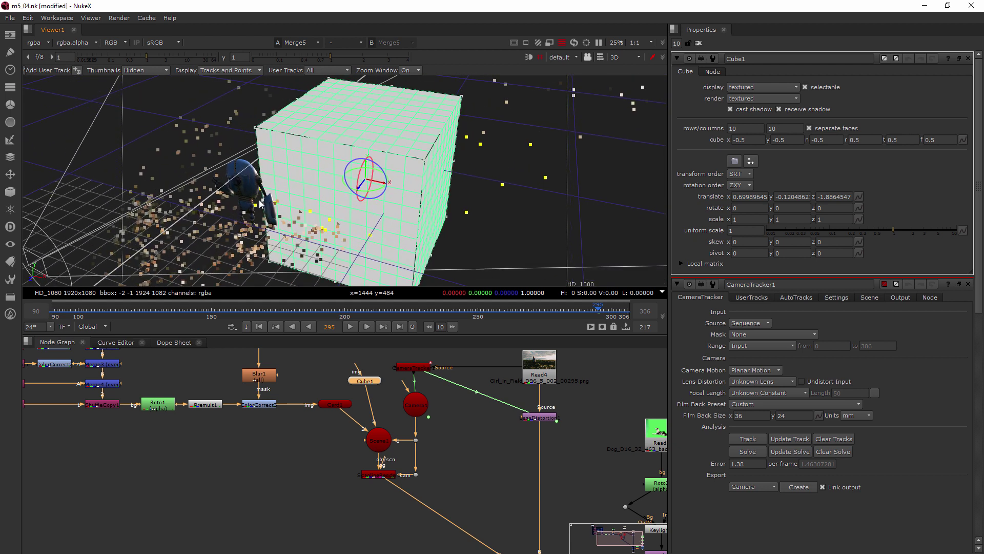
- Drag the Card1 robot card in the 3D viewer to sit at the cube's right side
click(338, 405)
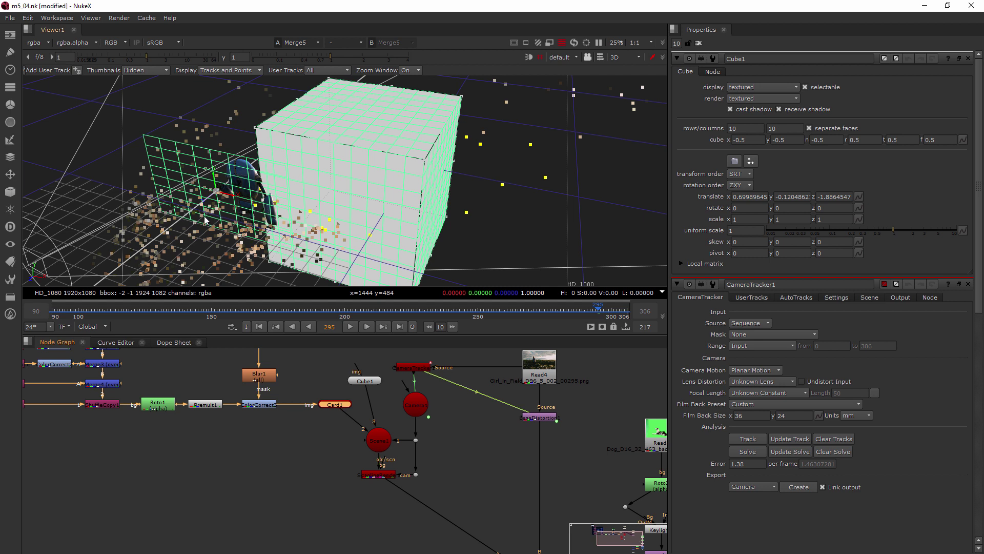
drag(209, 207, 393, 105)
ctrl+drag(354, 205, 330, 211)
ctrl+drag(225, 195, 167, 182)
drag(244, 165, 324, 220)
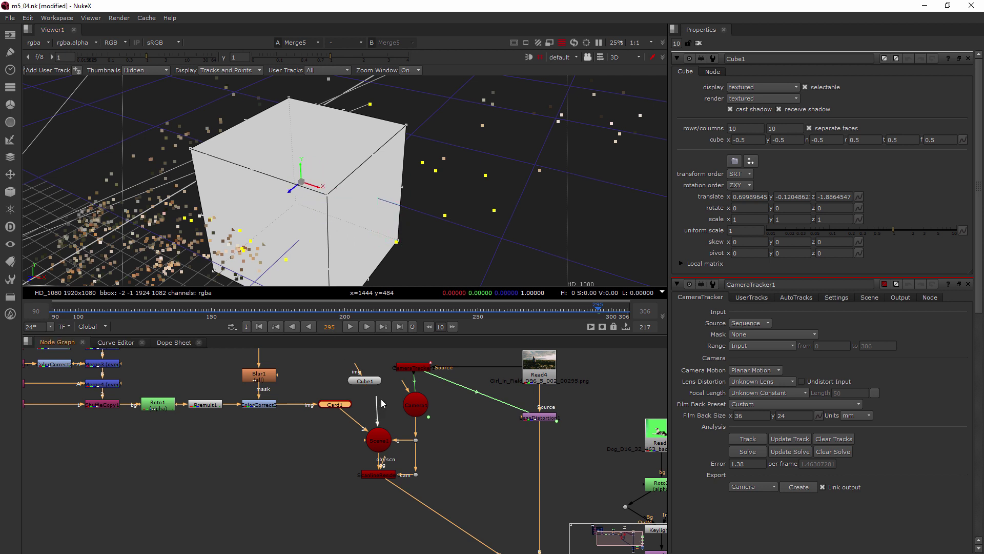
click(364, 381)
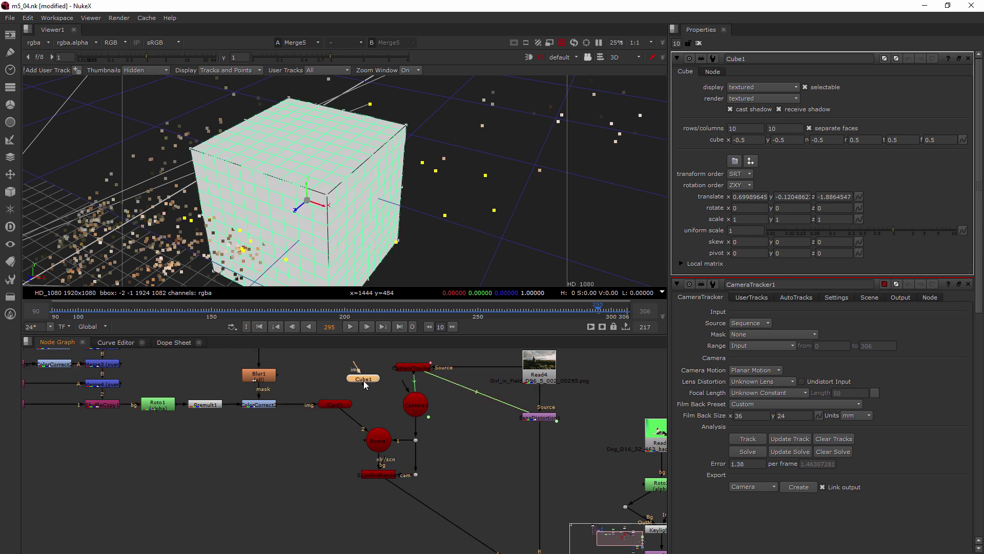
- Clear all open node settings from the Properties bin
click(697, 45)
scroll(370, 161, down, 5)
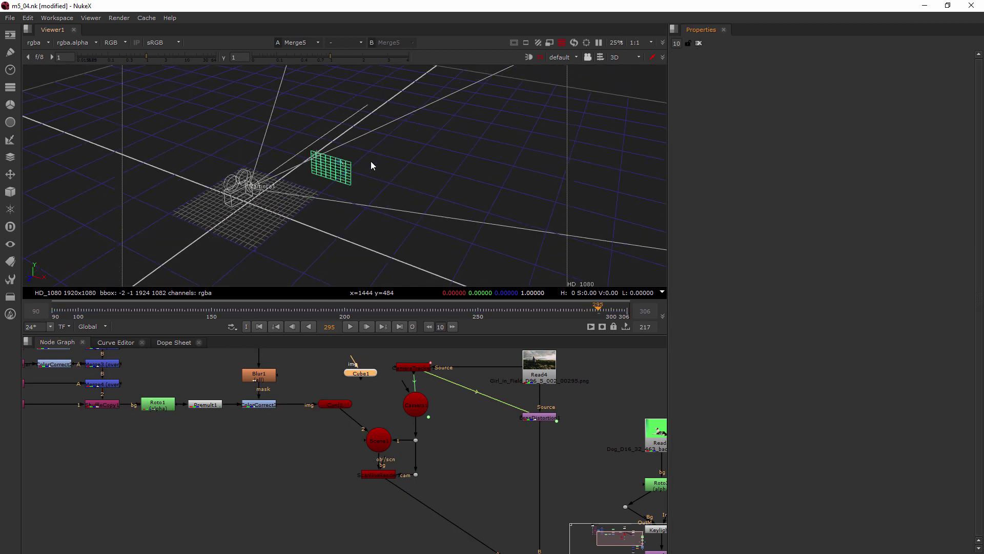
scroll(299, 182, up, 5)
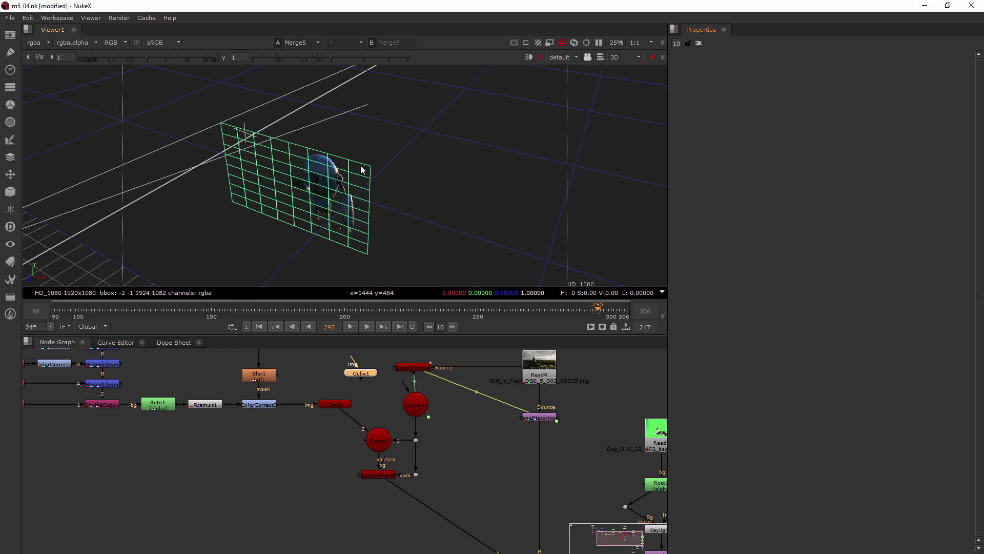
- Switch the viewer from 3D to 2D and zoom in on the robot in the Merge5 composite
click(634, 57)
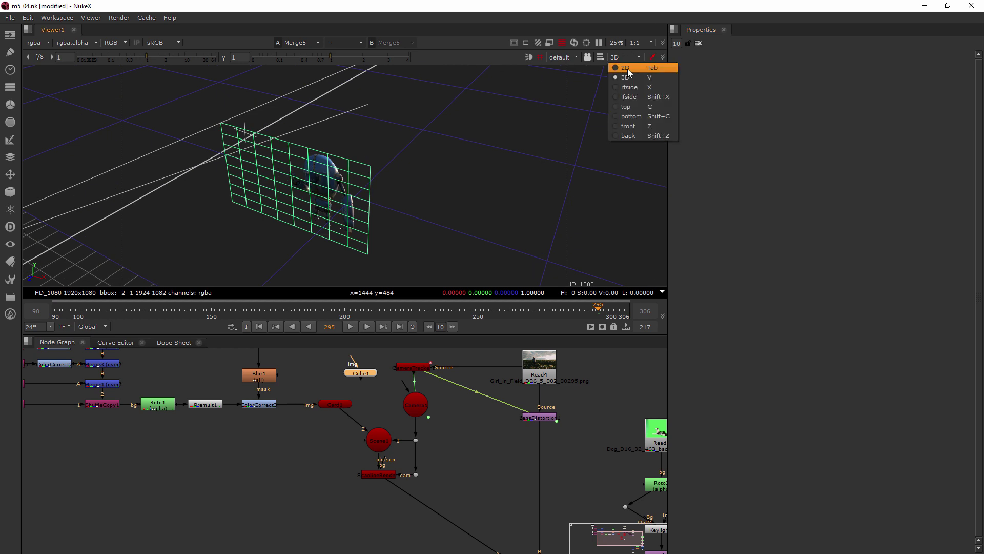
click(629, 72)
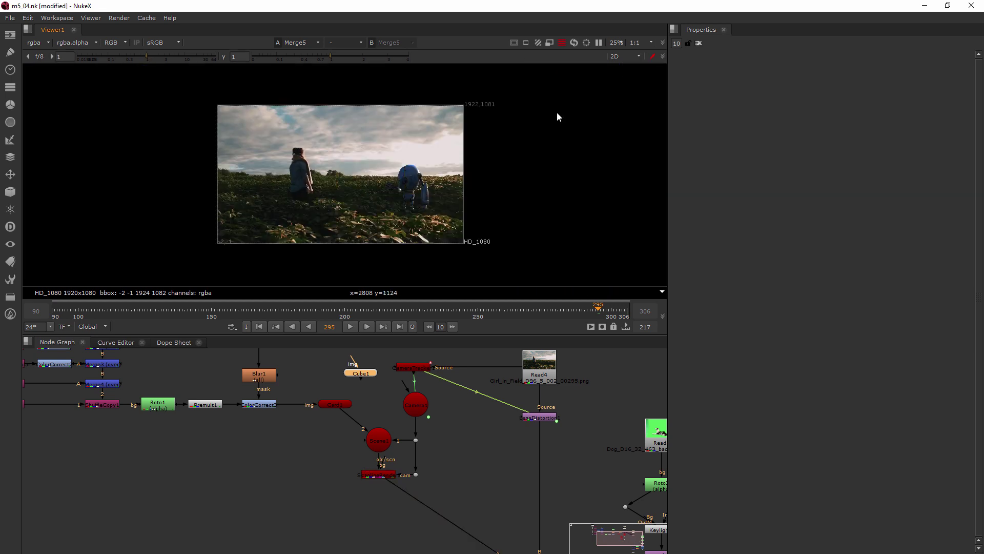
scroll(395, 187, up, 2)
scroll(394, 184, up, 1)
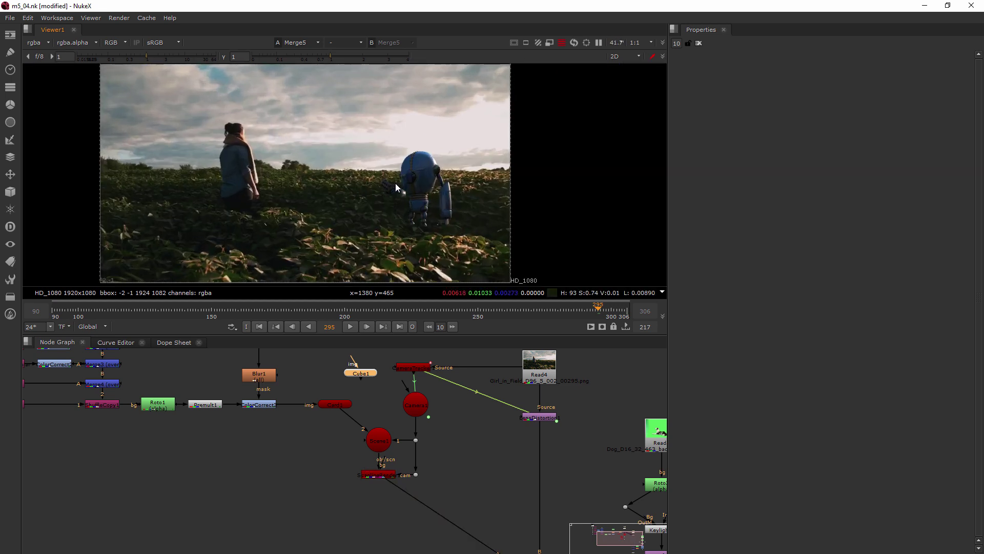
scroll(398, 182, down, 2)
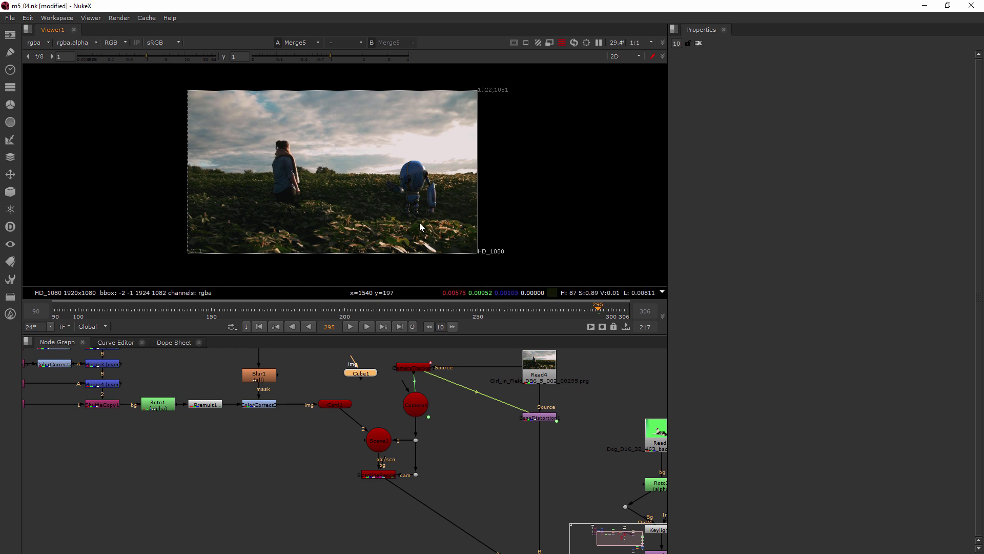
scroll(416, 217, up, 6)
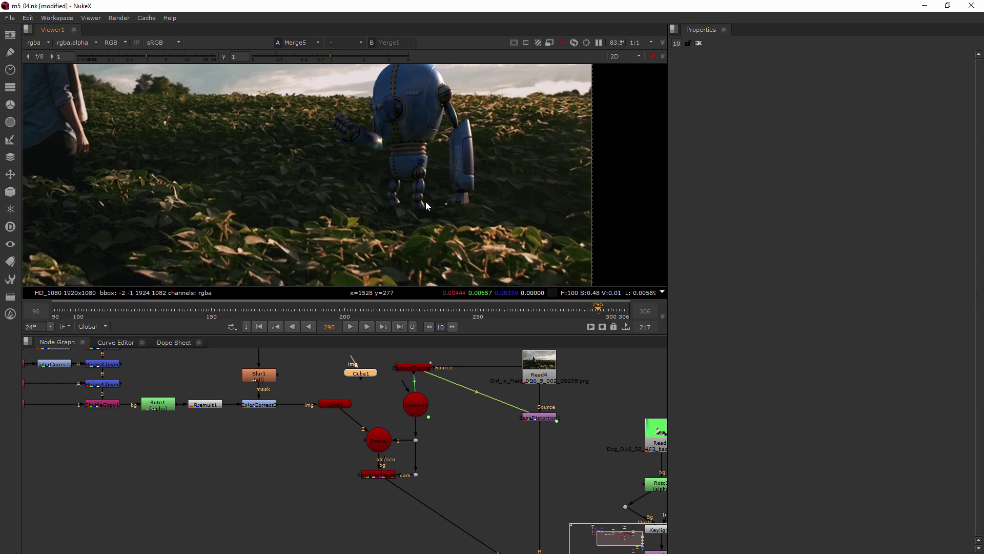
scroll(426, 201, down, 3)
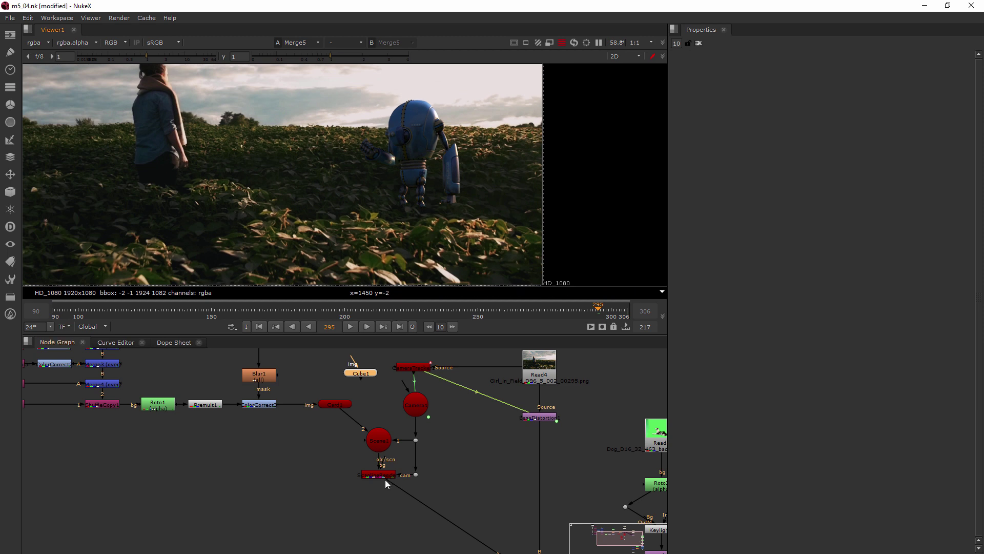
- Show Roto1's shape and extract Roto1 and Premult1 from the tree with Ctrl+Shift+X
click(154, 405)
scroll(154, 407, up, 1)
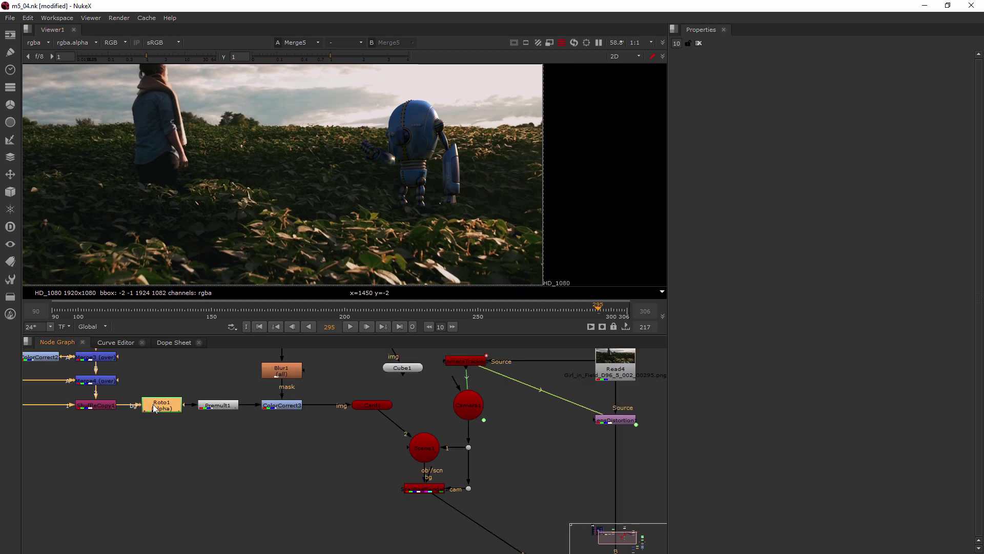
double_click(154, 408)
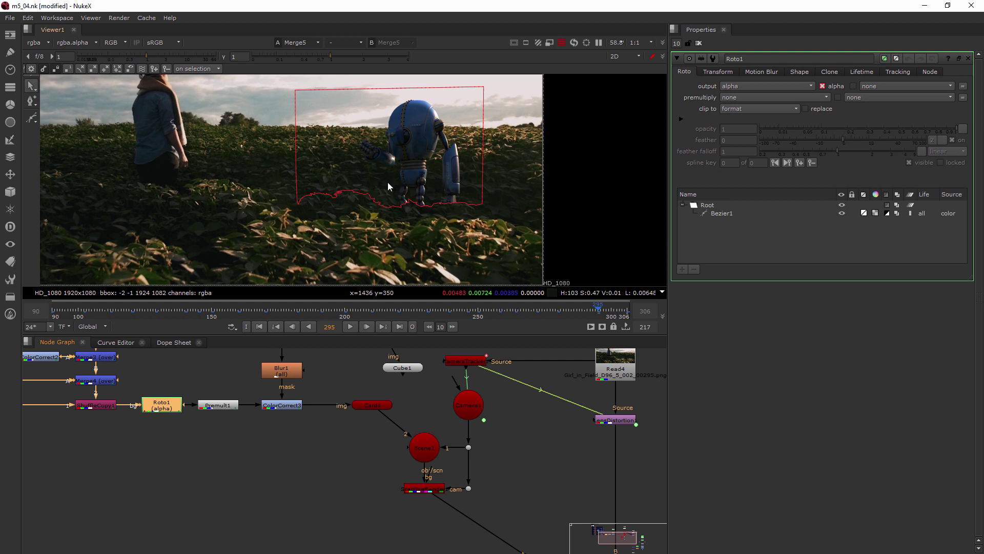
drag(162, 408, 155, 464)
drag(215, 410, 213, 466)
key(ctrl+shift+x)
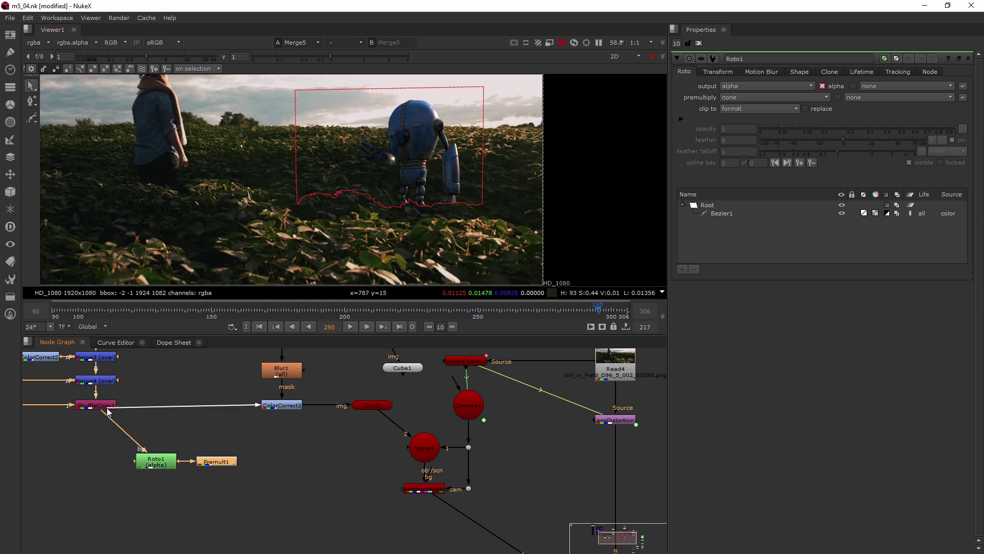
- Connect Roto1's bg input to ScanlineRender, stack Premult1 below it, and feed the merge from Premult1
drag(257, 432, 126, 478)
drag(216, 461, 411, 513)
drag(339, 494, 425, 491)
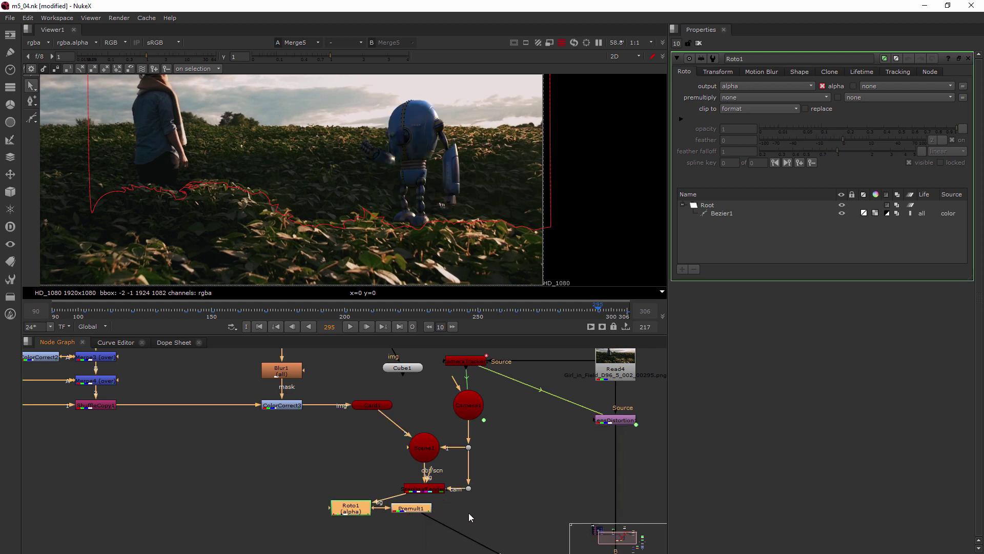
middle_drag(460, 507, 388, 469)
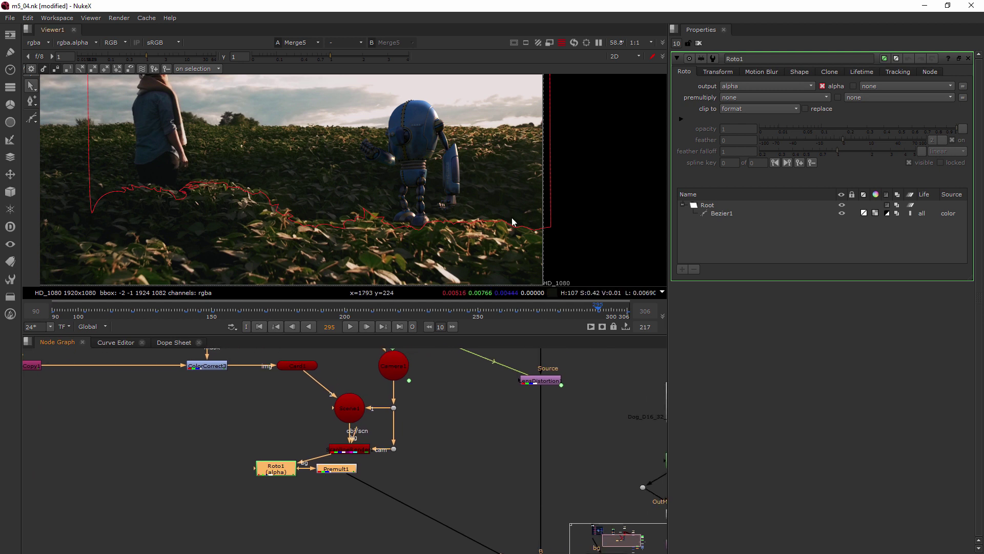
drag(351, 473, 355, 502)
click(382, 487)
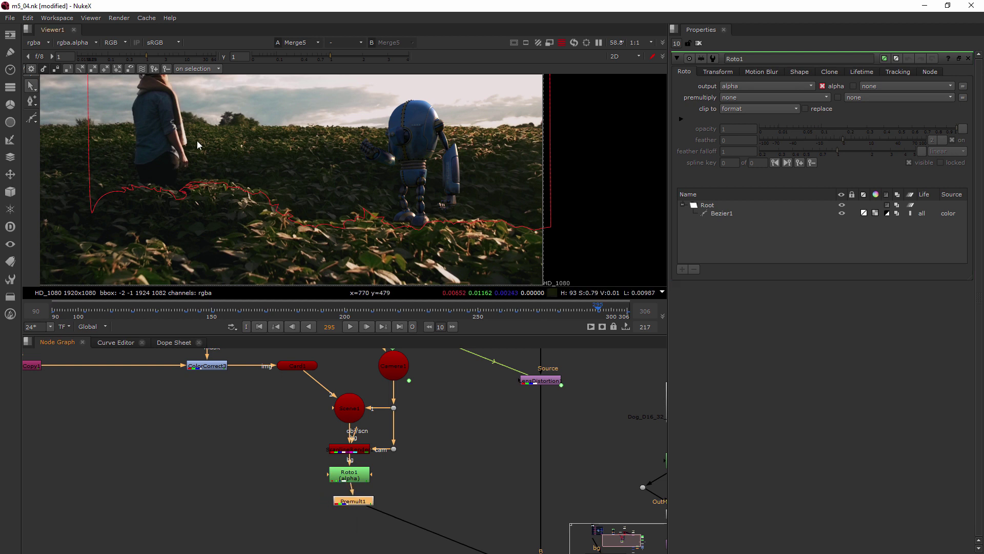
scroll(416, 243, down, 5)
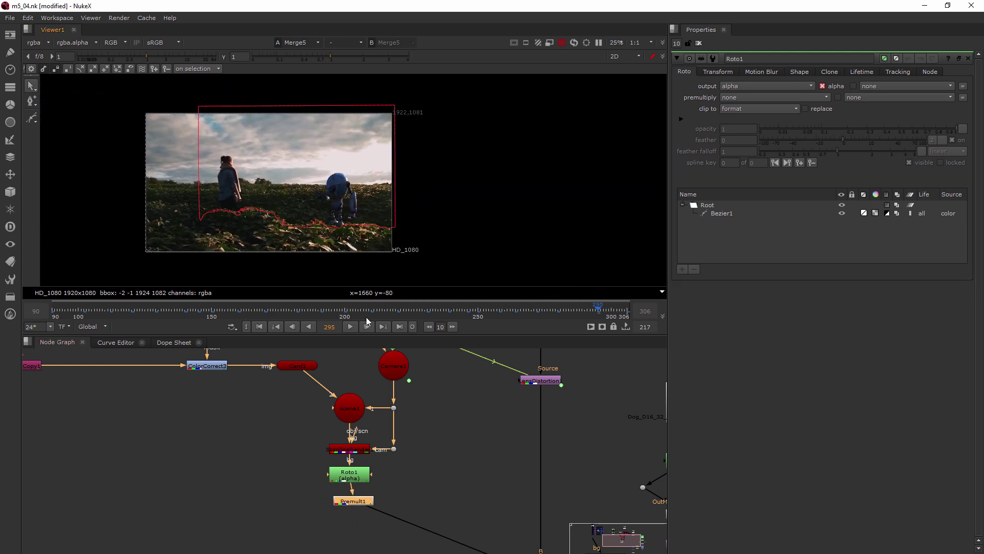
drag(351, 508, 343, 505)
- Set the robot card Card1's uniform scale to 2.35
double_click(290, 365)
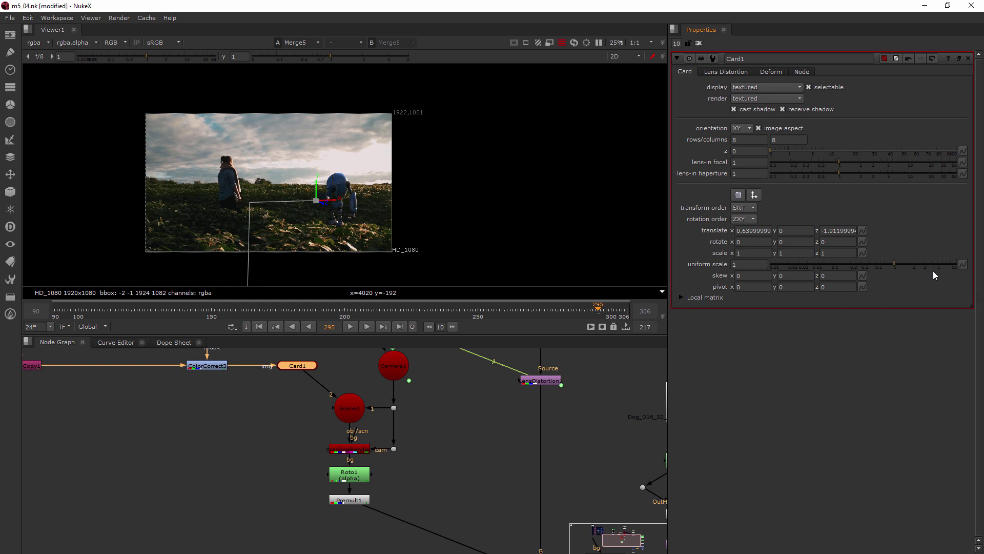
drag(897, 265, 908, 264)
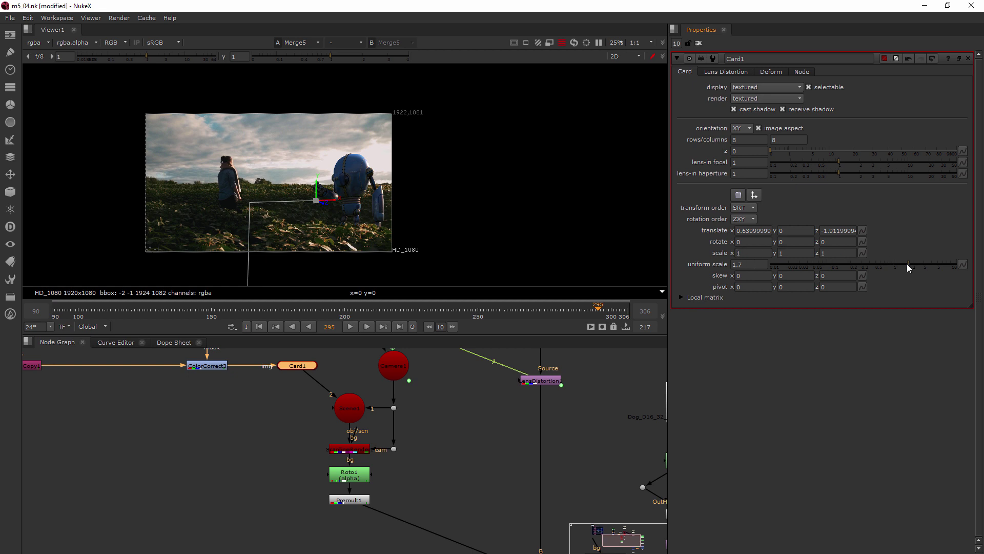
drag(909, 264, 918, 264)
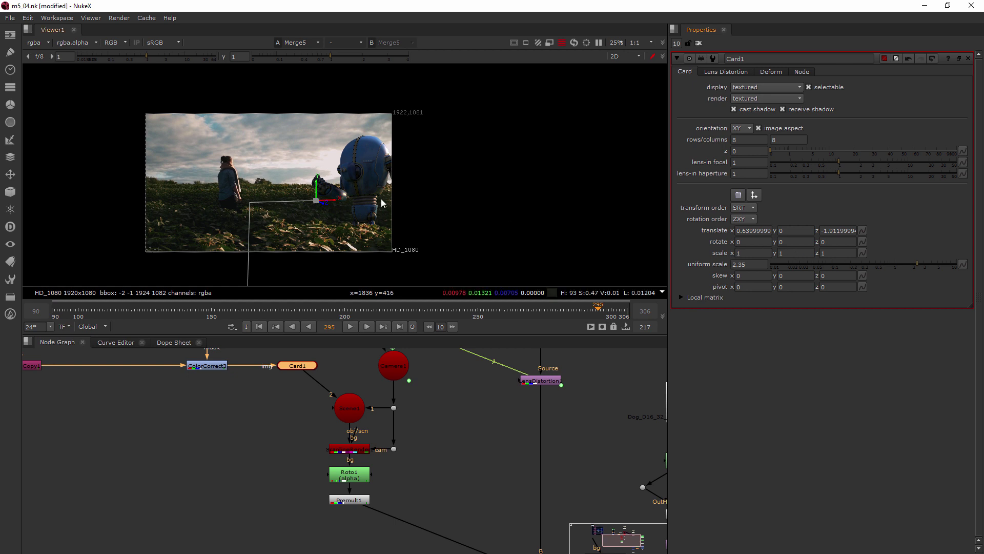
- Move the robot card left and up to translate 0.215, 0.18, -1.919
drag(331, 203, 295, 202)
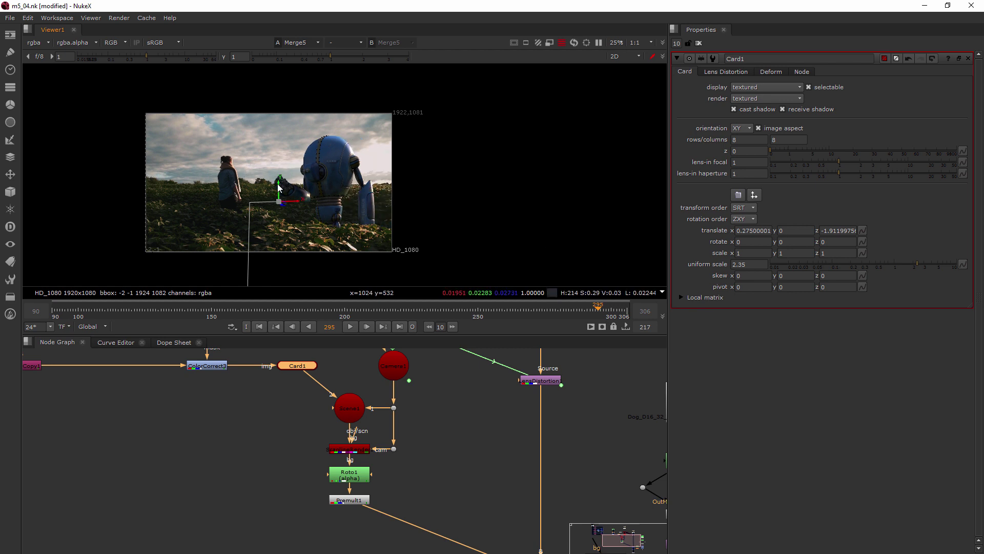
drag(278, 188, 278, 172)
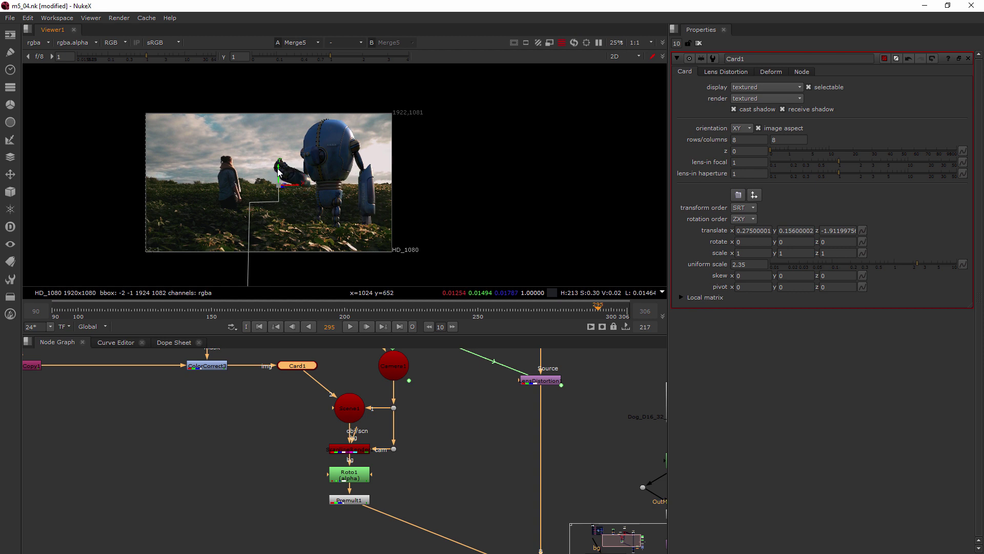
drag(280, 175, 280, 172)
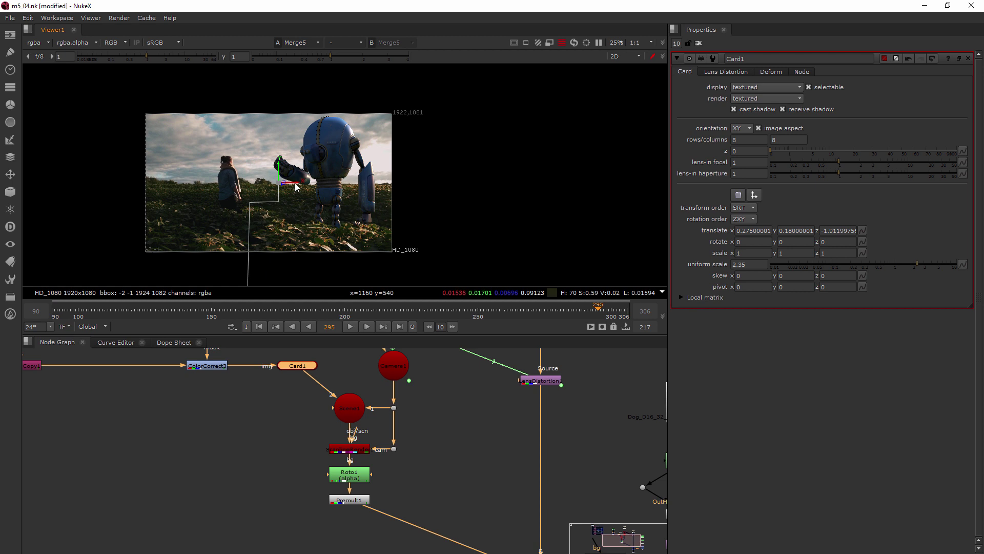
drag(295, 187, 289, 187)
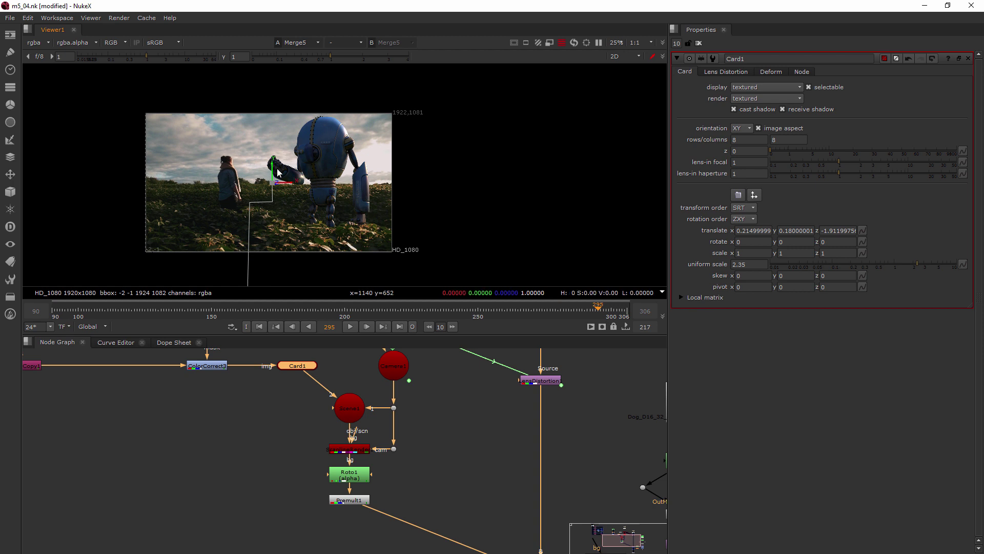
scroll(297, 208, up, 2)
middle_drag(296, 208, 336, 207)
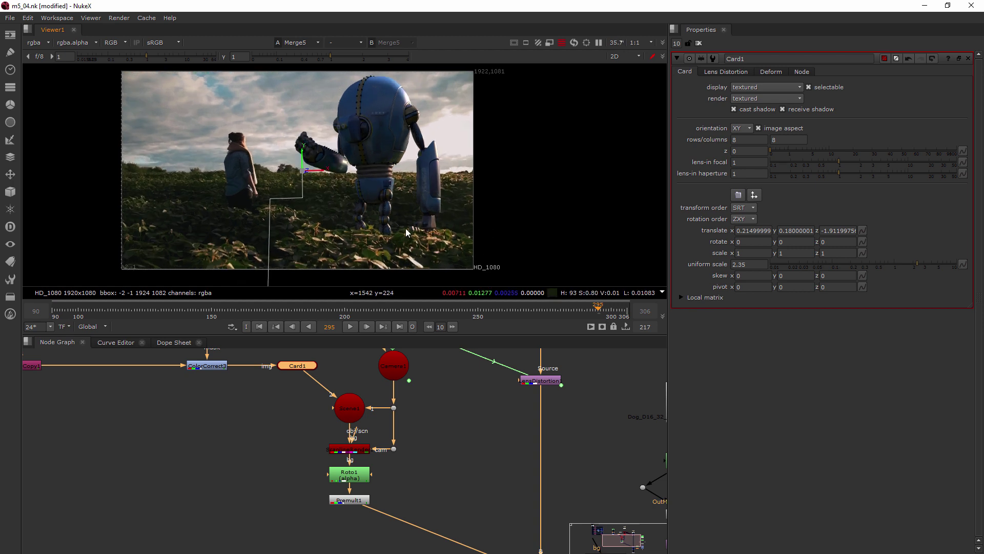
middle_drag(359, 191, 365, 194)
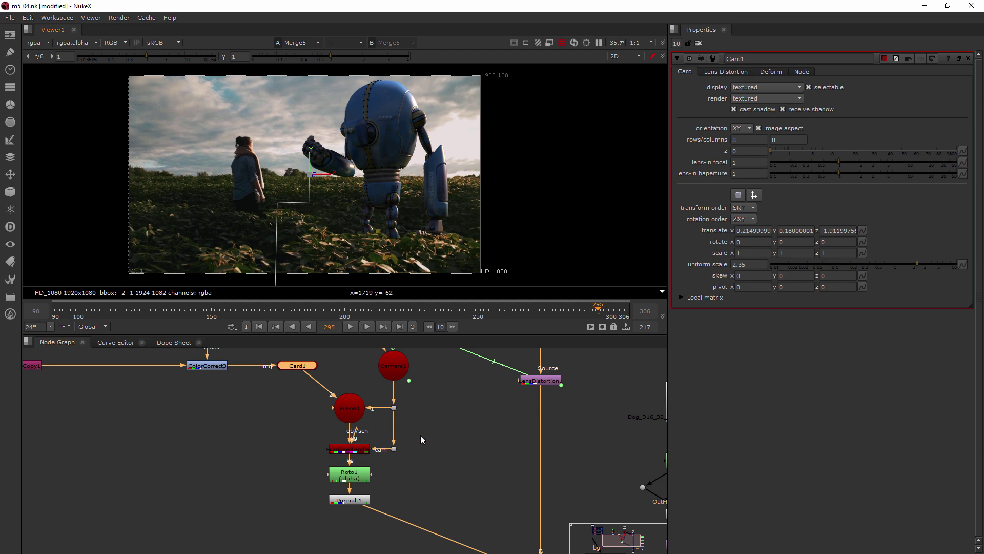
scroll(440, 423, down, 5)
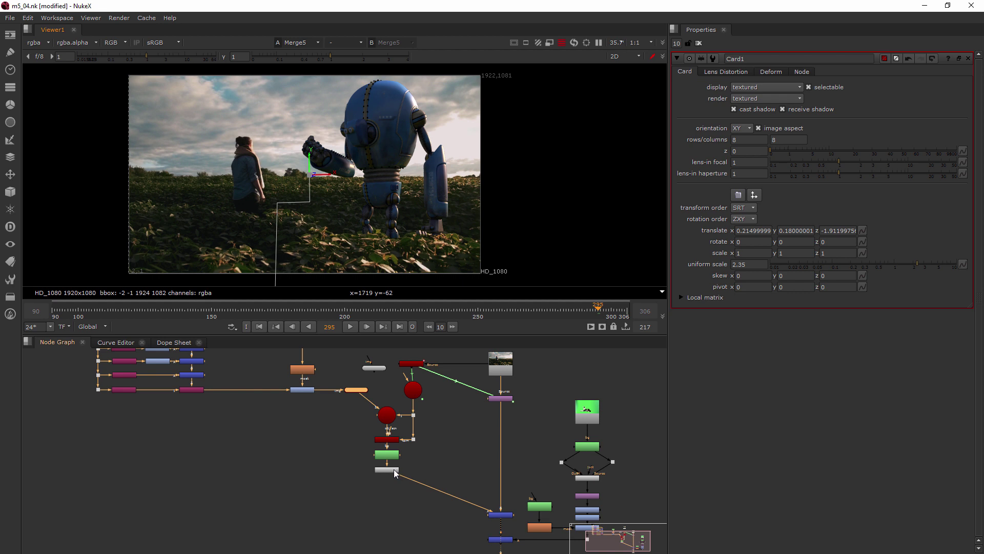
- Lower Premult1 so its link into Merge5 runs level
drag(392, 470, 396, 514)
scroll(472, 469, down, 3)
scroll(472, 470, down, 1)
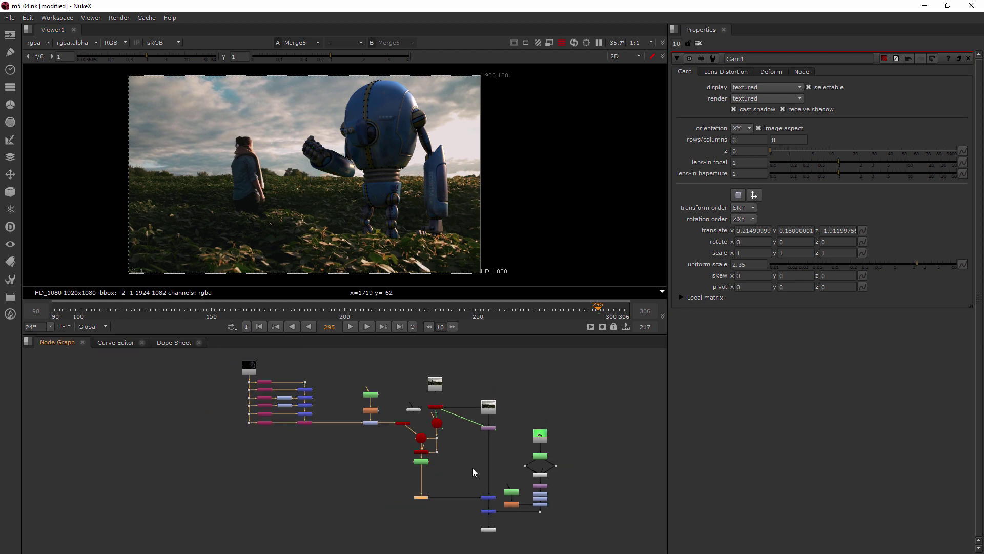
- View Merge6 with the dog layer, then Merge5 with the robot only
scroll(494, 521, up, 6)
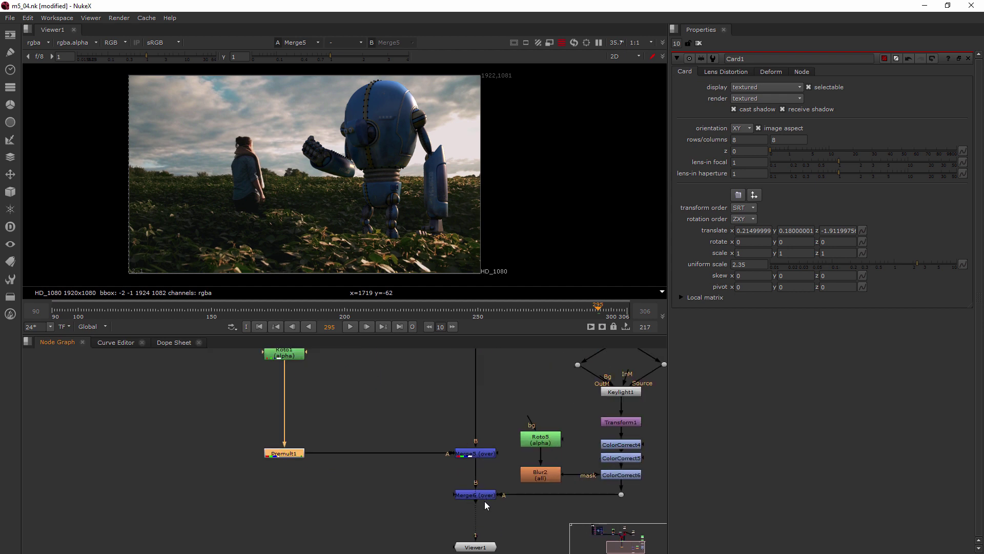
scroll(484, 496, up, 4)
click(484, 495)
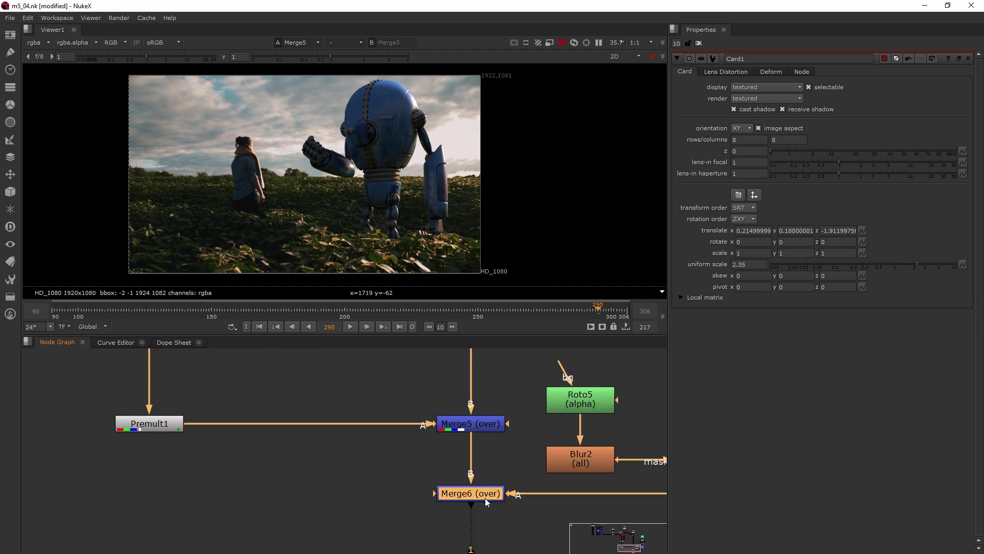
key(1)
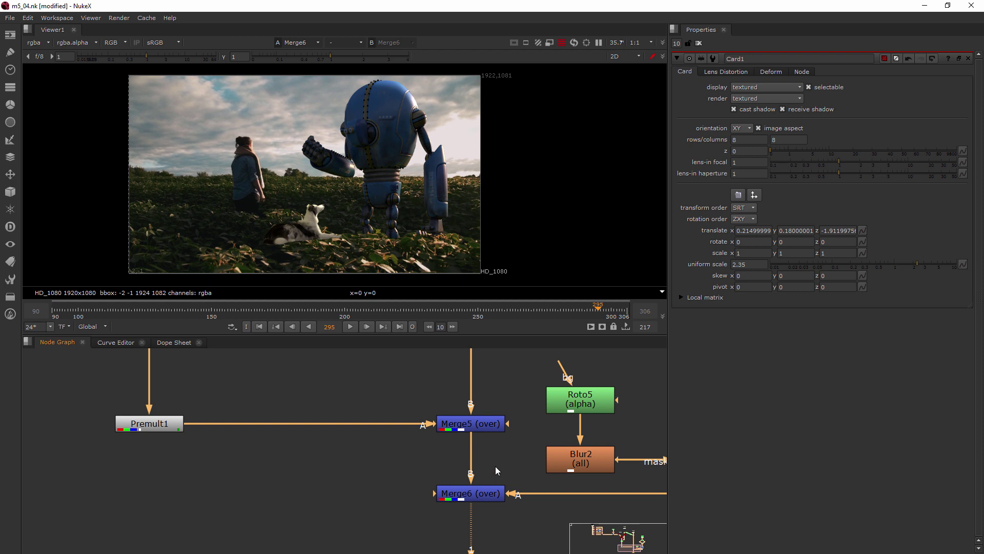
scroll(492, 458, down, 3)
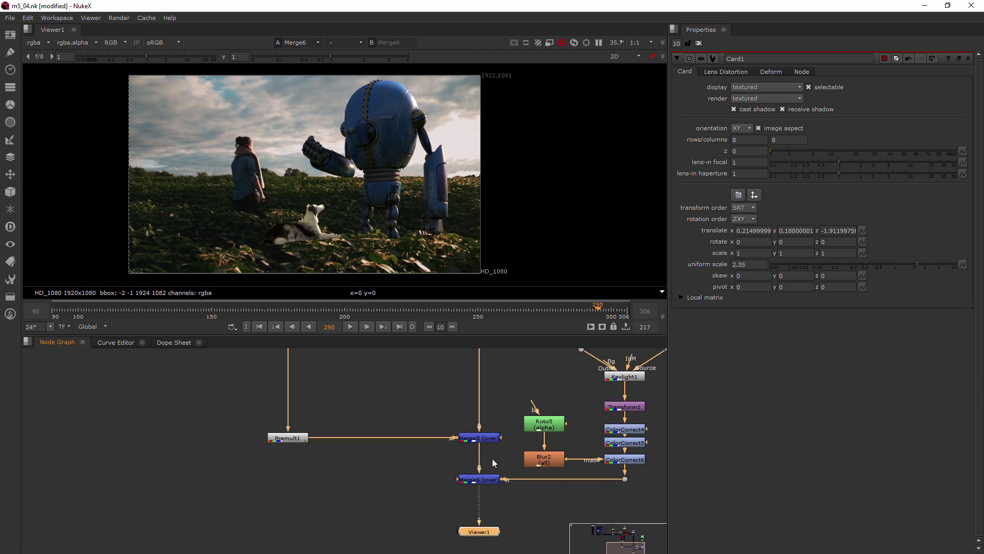
click(480, 438)
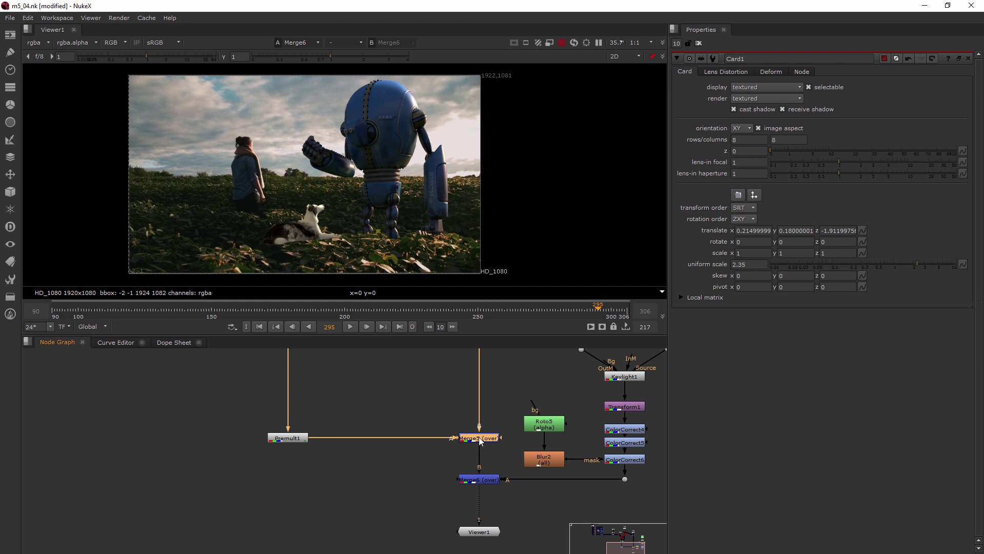
key(1)
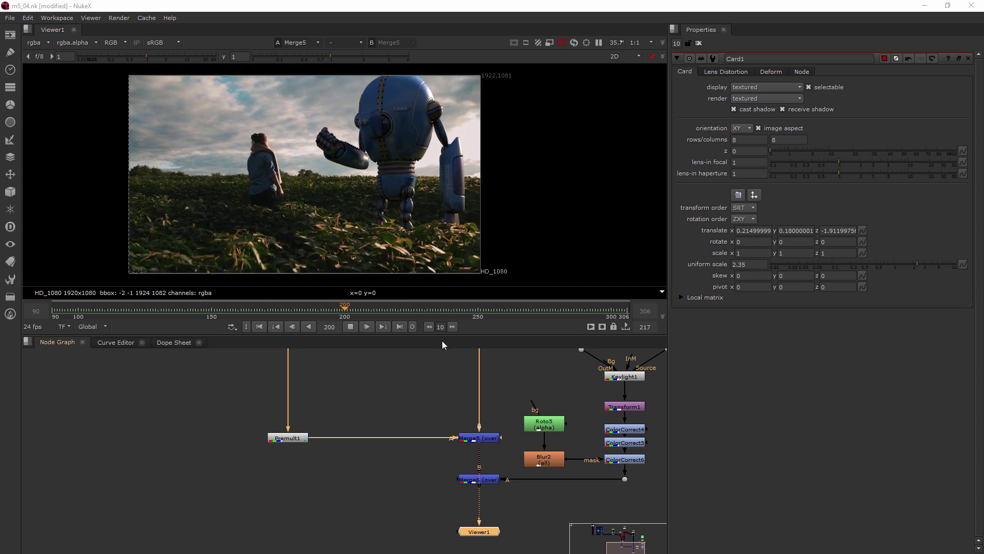
- Stop playback at frame 271 and clear the node selection
click(351, 327)
scroll(561, 395, down, 3)
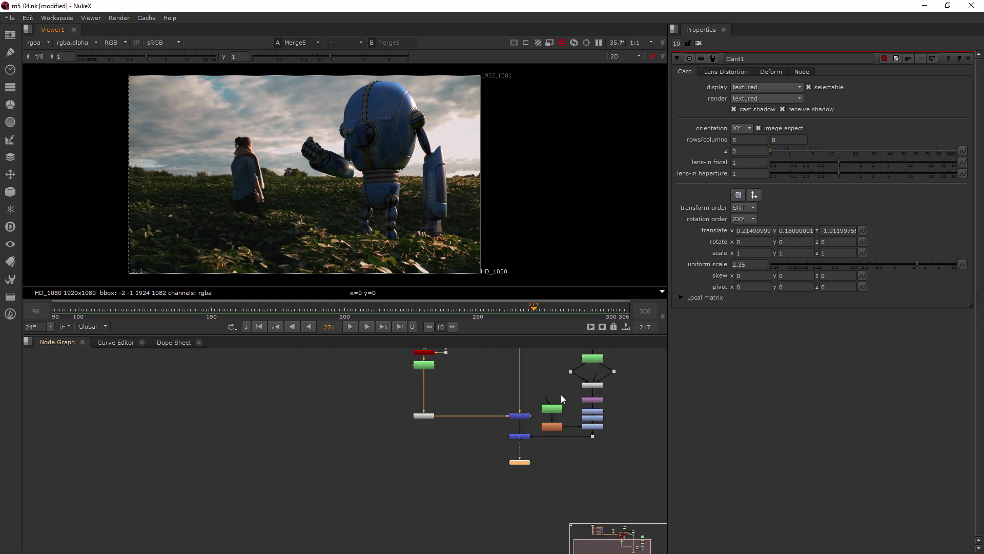
scroll(451, 423, down, 3)
scroll(367, 440, down, 2)
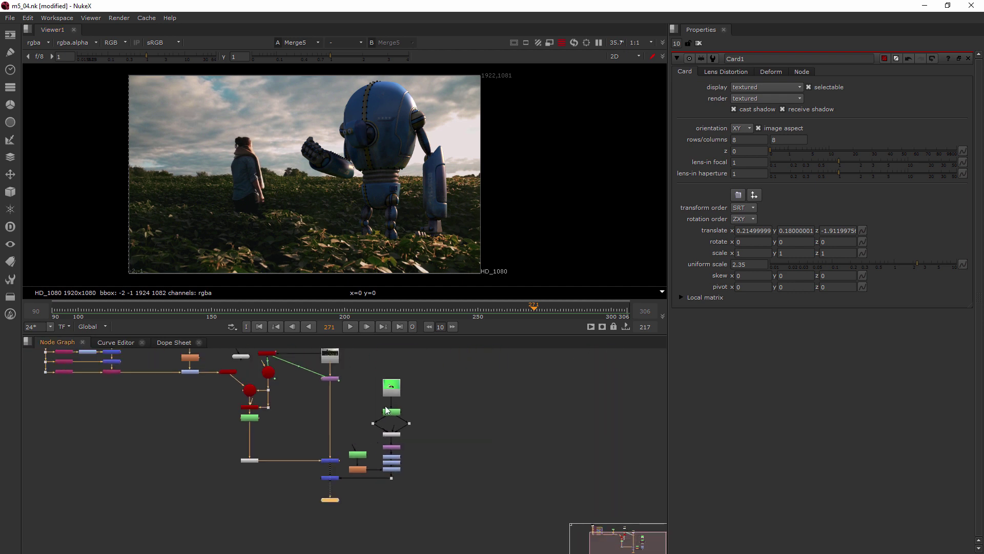
click(434, 370)
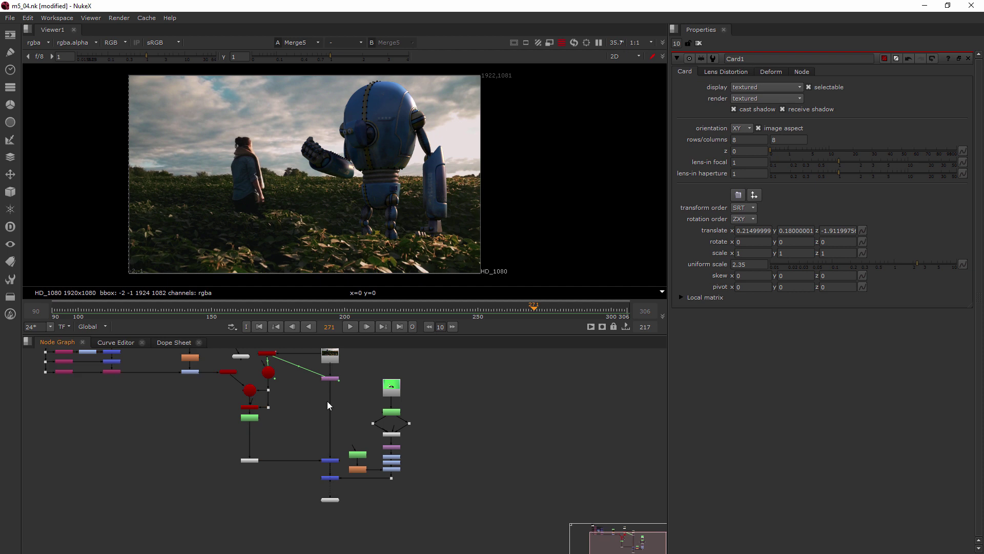
- Zoom and pan the Node Graph to review the robot's Scene1 and ScanlineRender nodes
scroll(238, 395, up, 2)
scroll(244, 395, up, 2)
scroll(244, 397, up, 1)
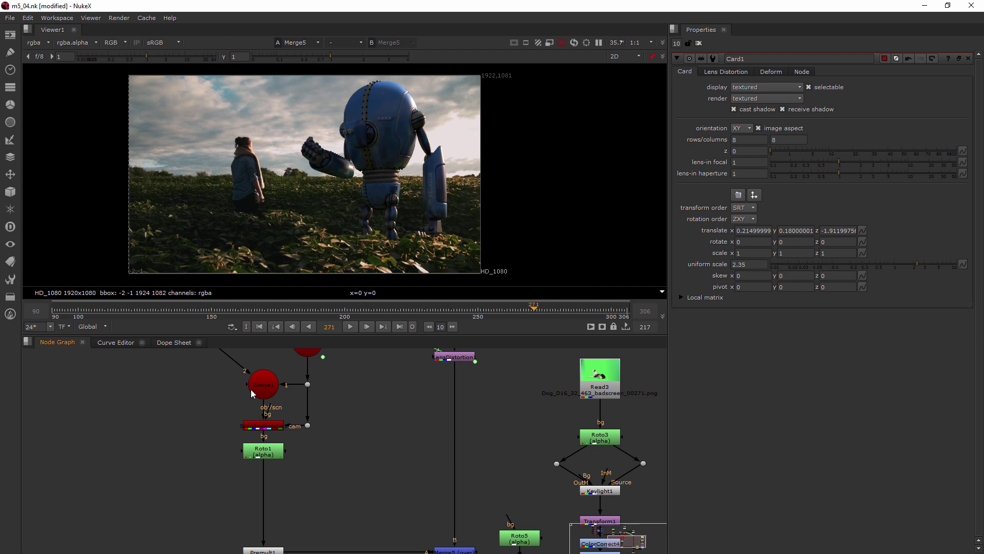
scroll(250, 389, down, 2)
scroll(251, 389, down, 1)
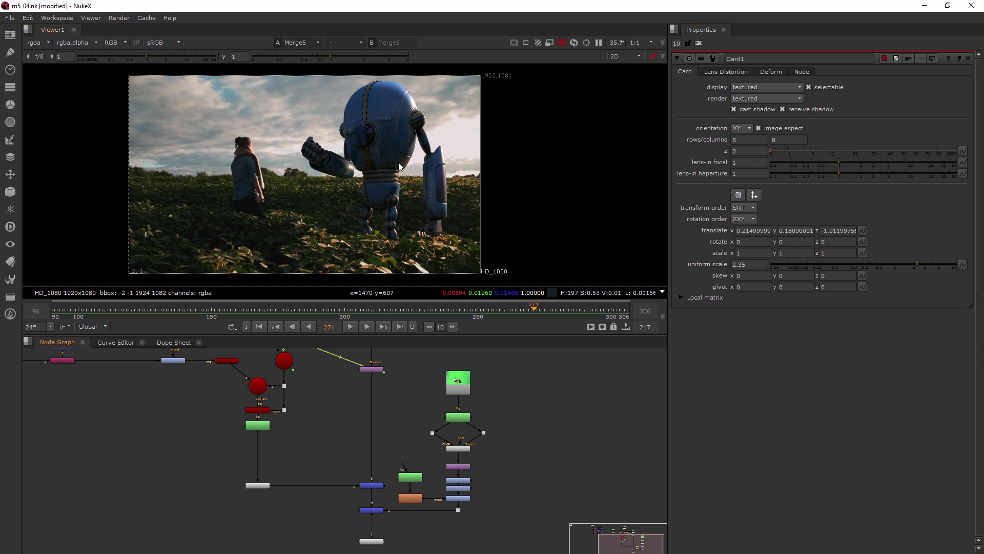
scroll(268, 407, up, 3)
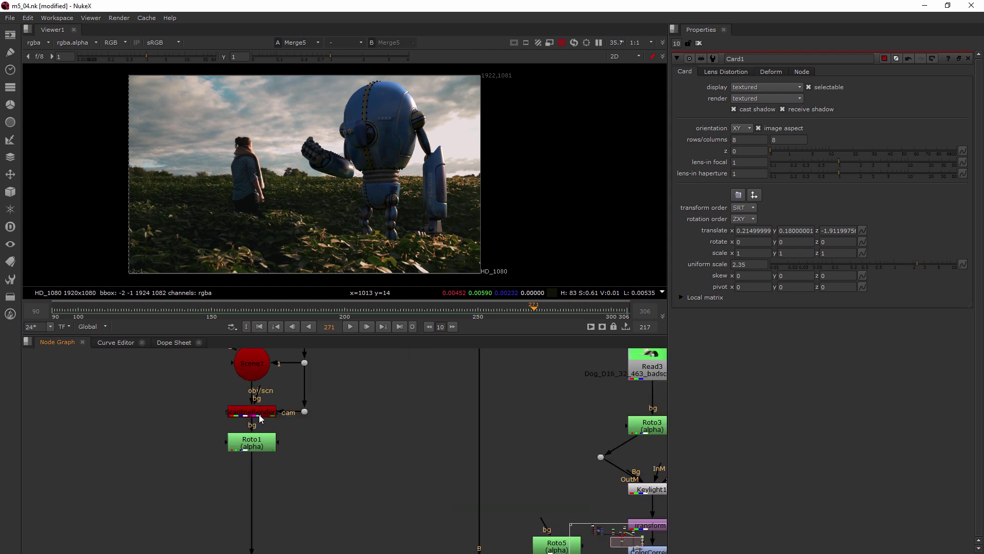
scroll(128, 399, down, 3)
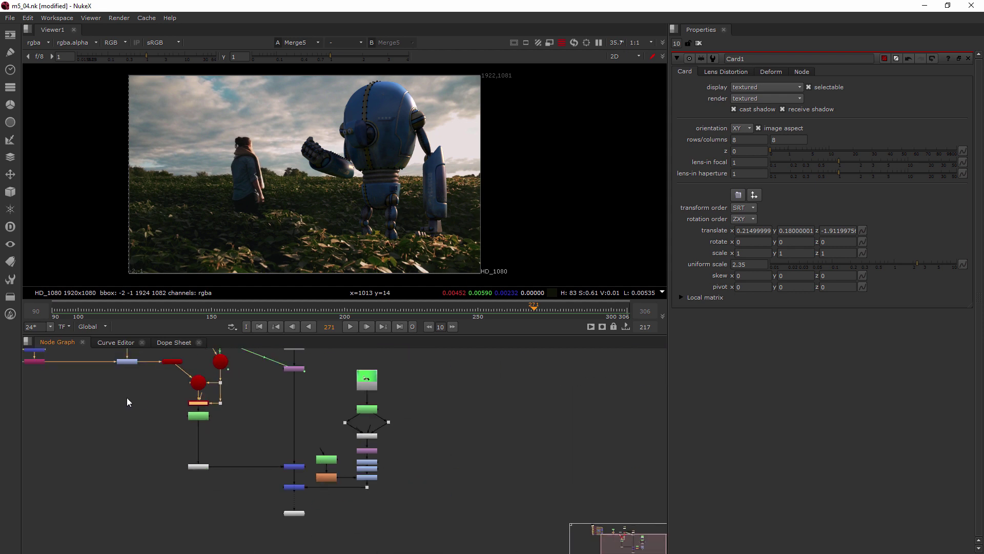
middle_drag(132, 400, 166, 412)
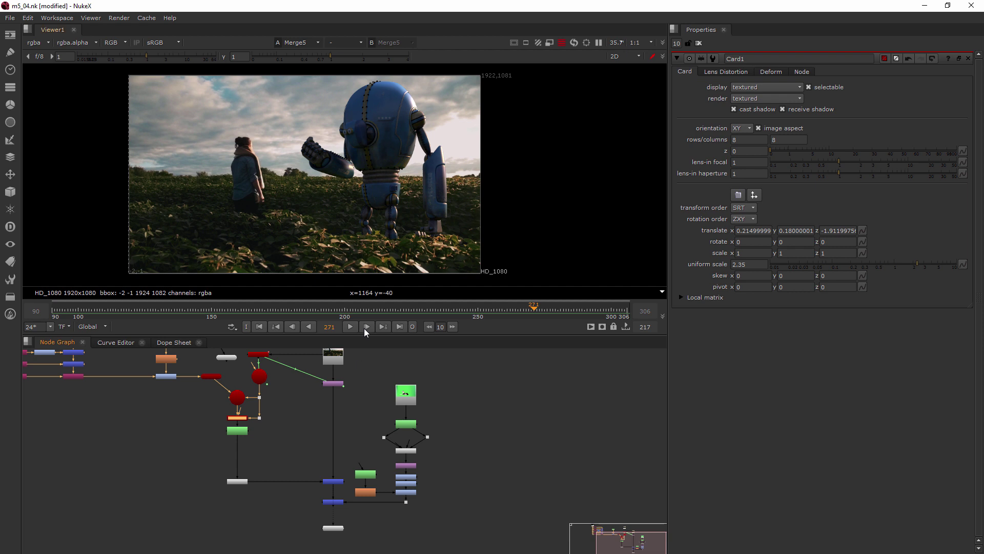
scroll(236, 419, up, 2)
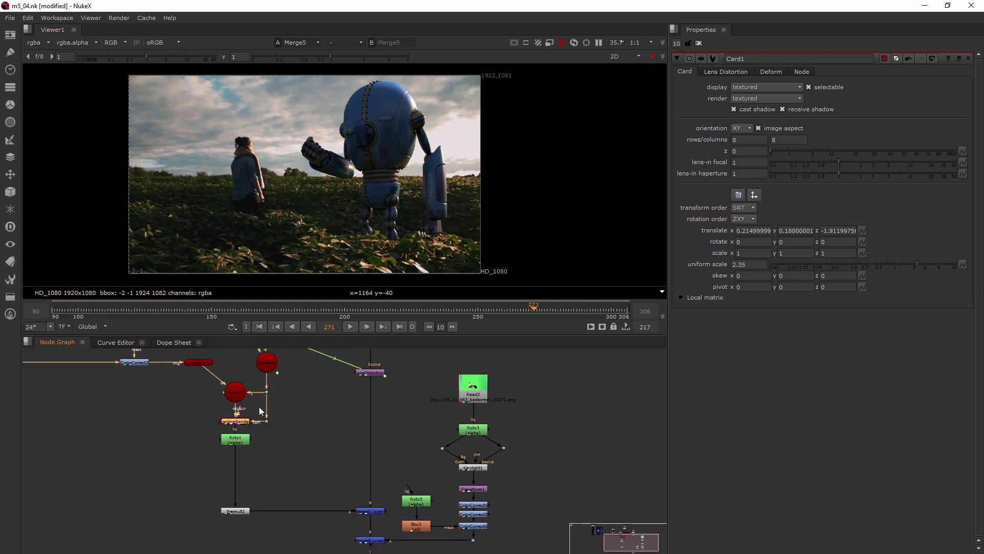
scroll(211, 392, up, 3)
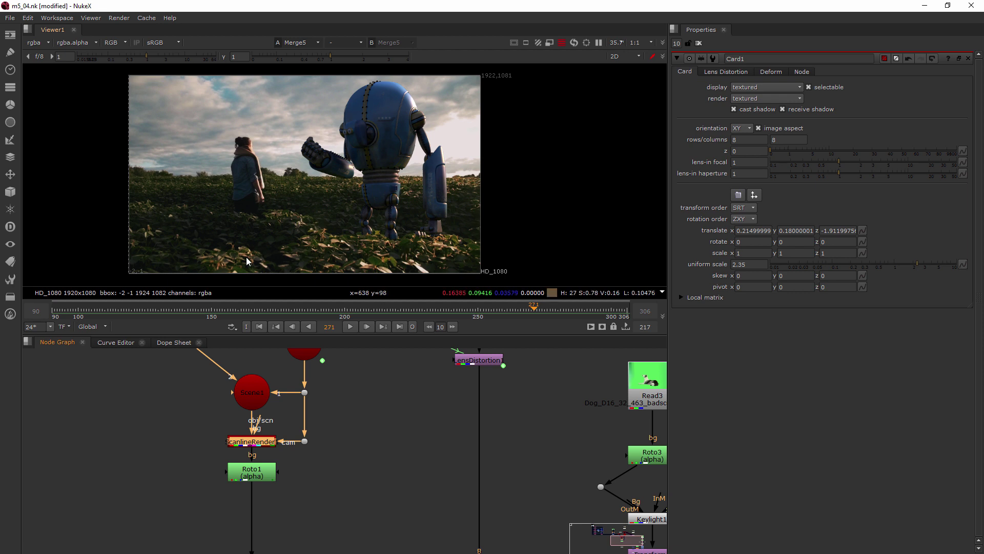
scroll(612, 421, down, 2)
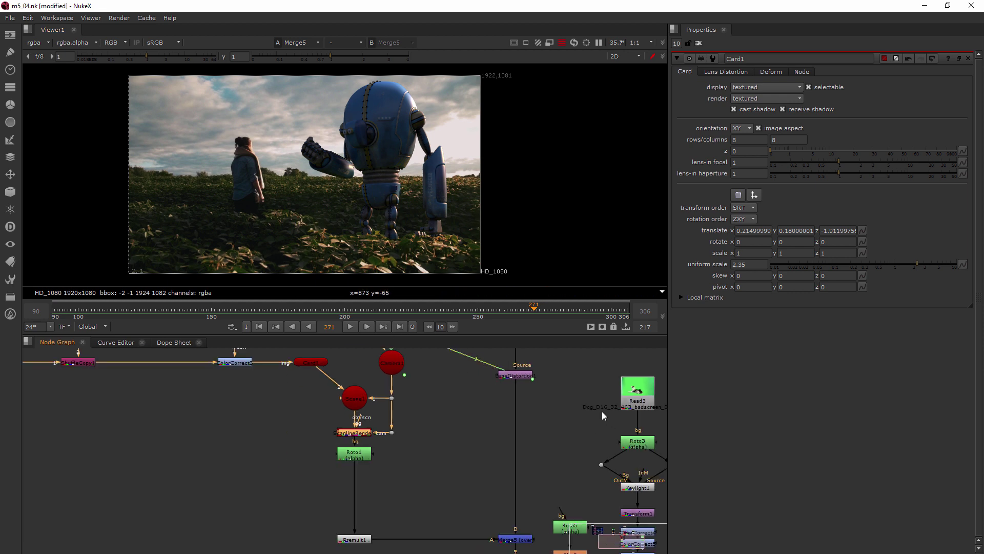
scroll(601, 410, down, 2)
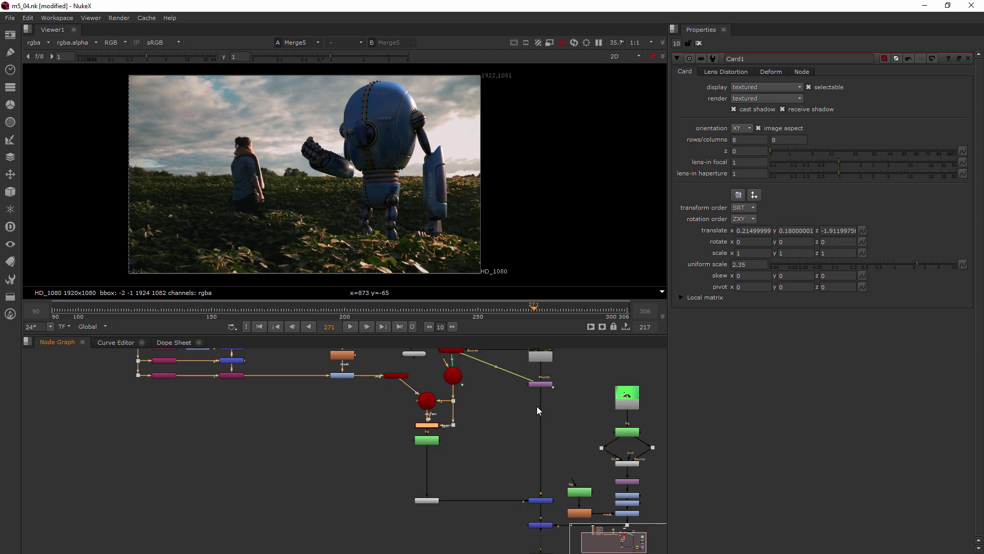
scroll(457, 407, up, 3)
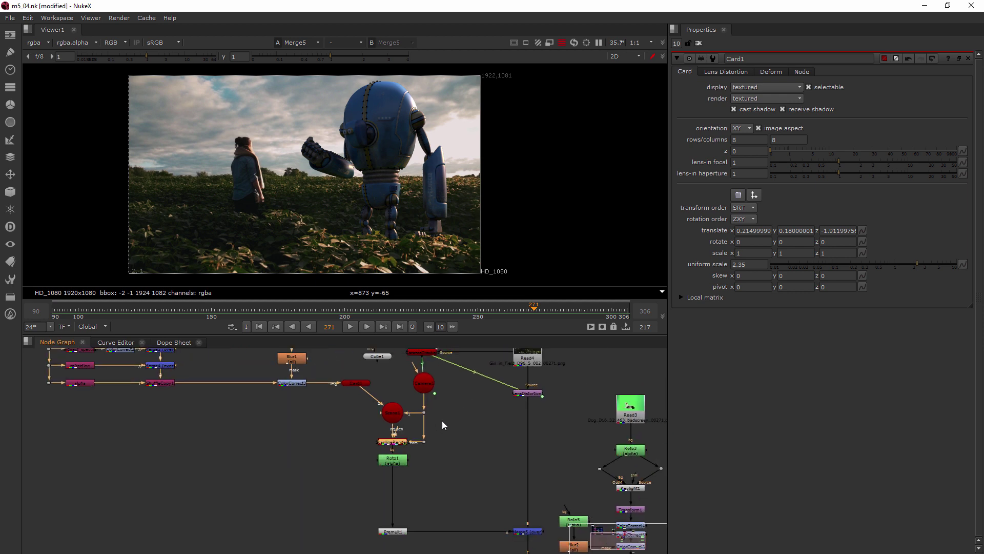
scroll(425, 429, up, 2)
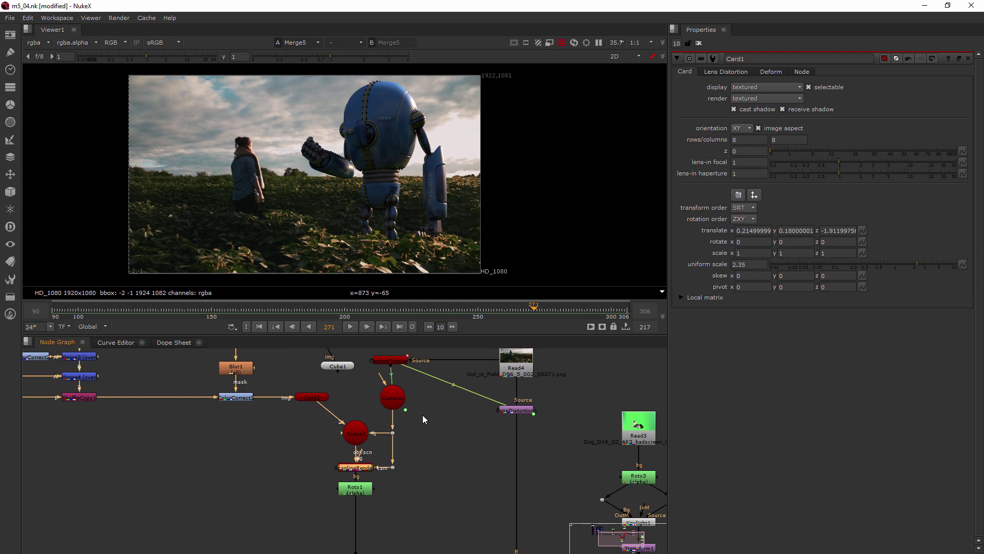
click(416, 384)
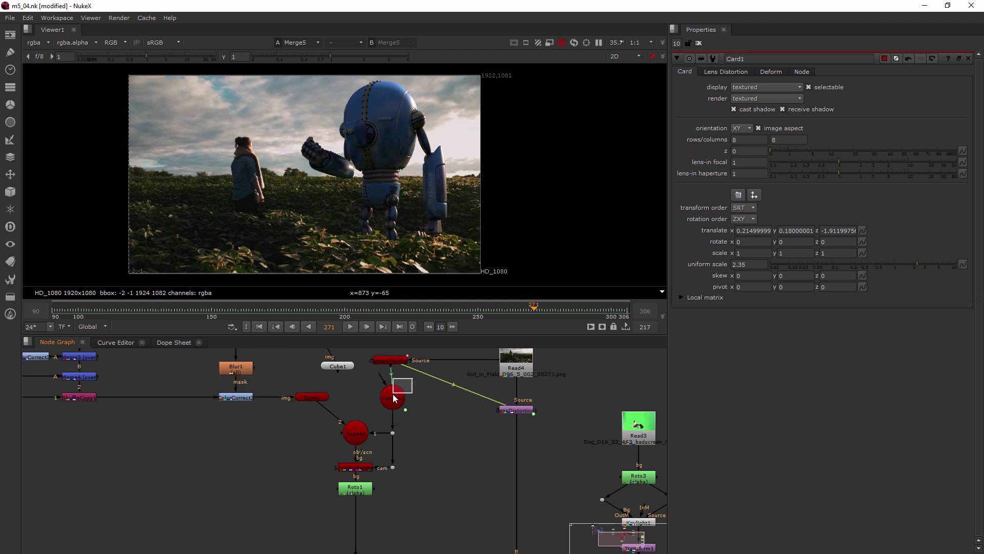
drag(393, 394, 278, 476)
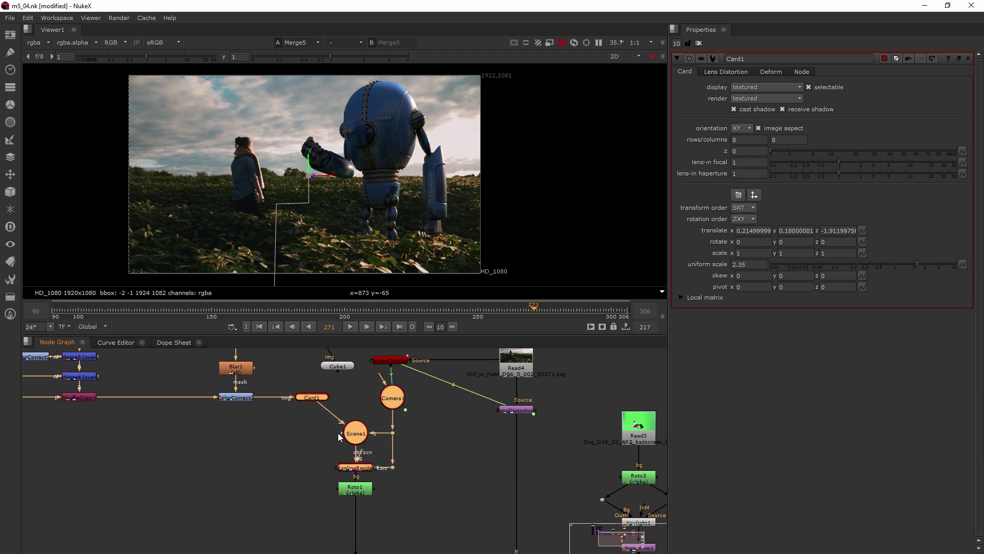
scroll(338, 436, up, 1)
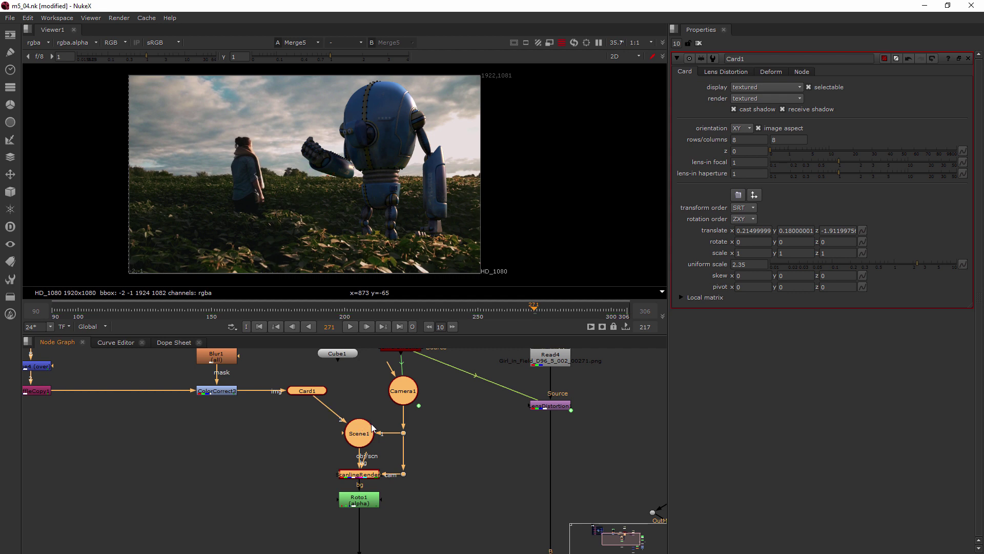
click(435, 416)
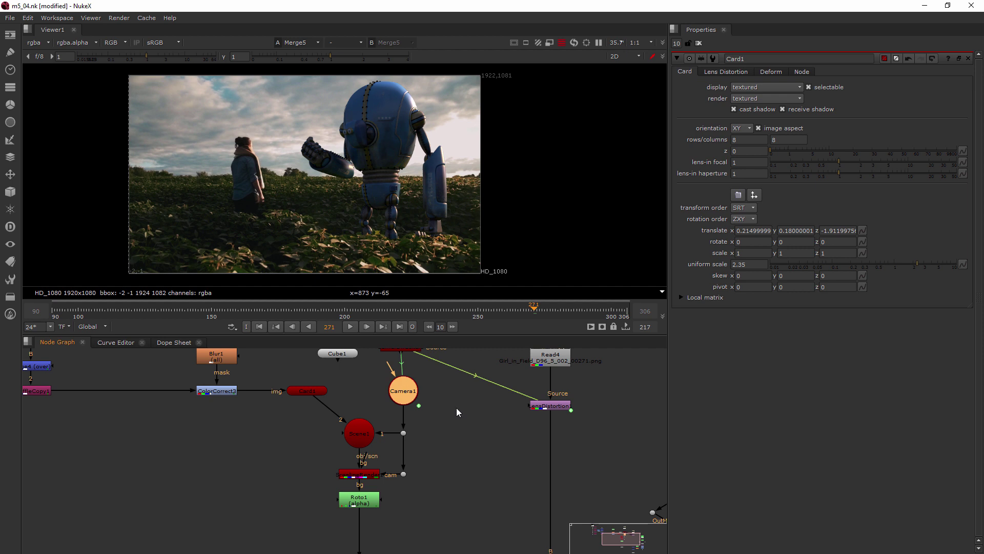
middle_drag(455, 415, 397, 433)
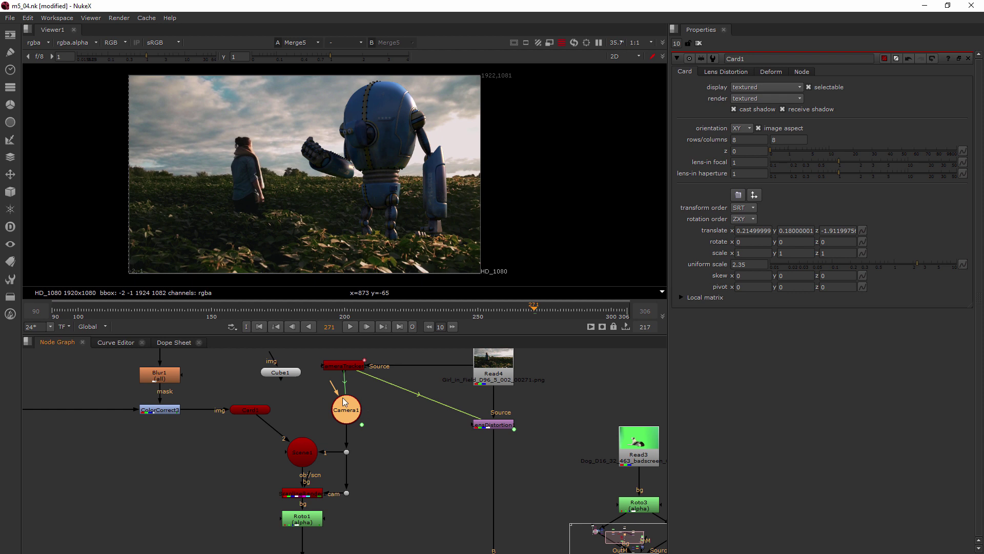
click(350, 366)
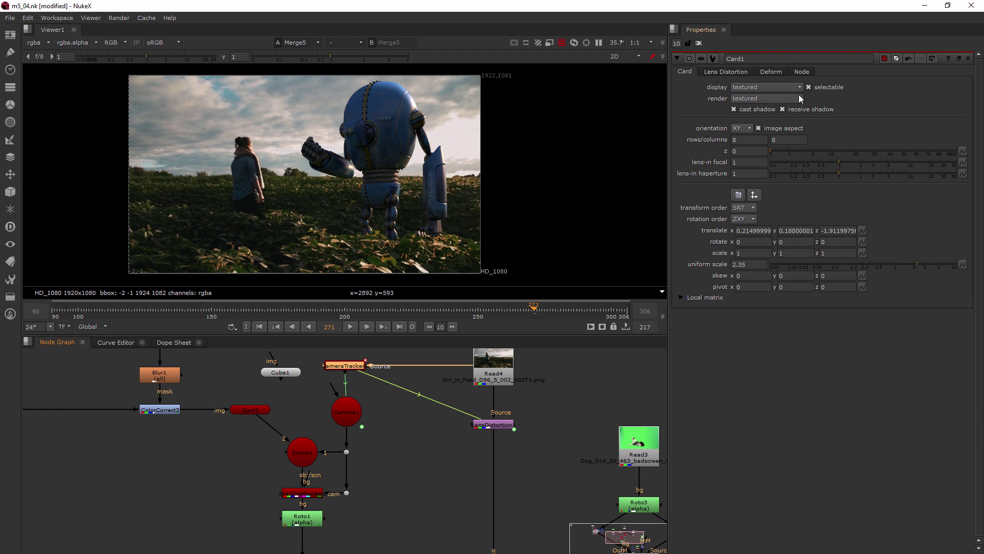
- Create Camera2 from CameraTracker1's solve and move it away from the tracker
double_click(336, 365)
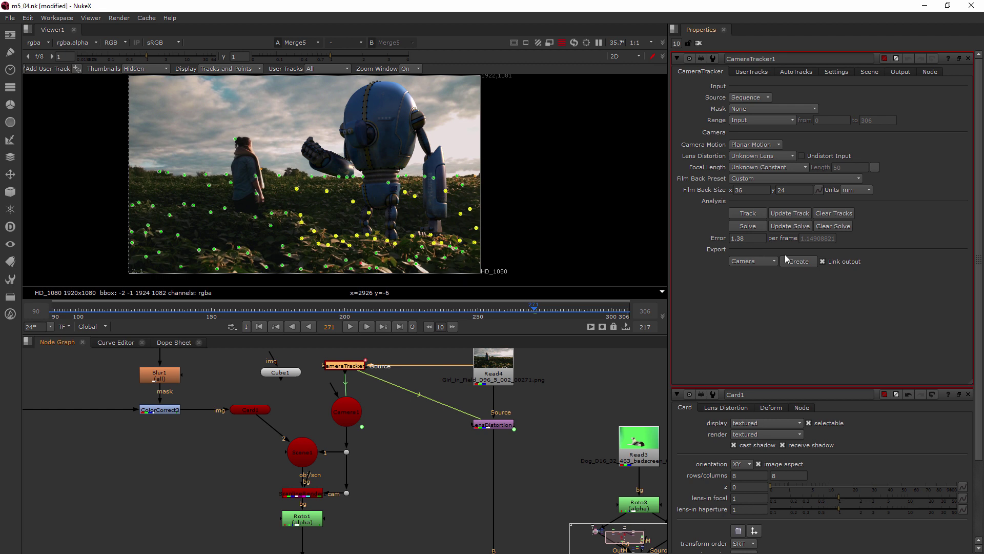
click(800, 261)
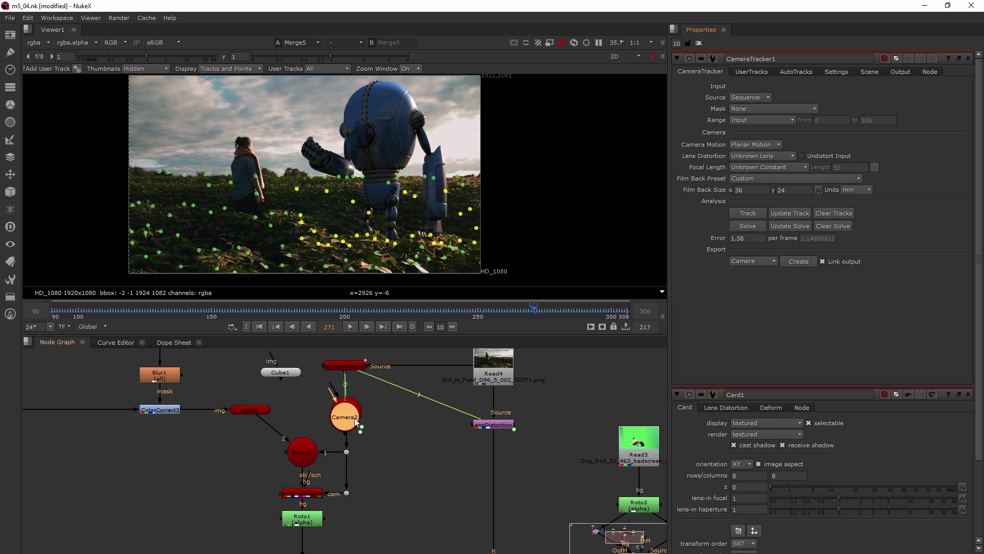
drag(354, 417, 430, 449)
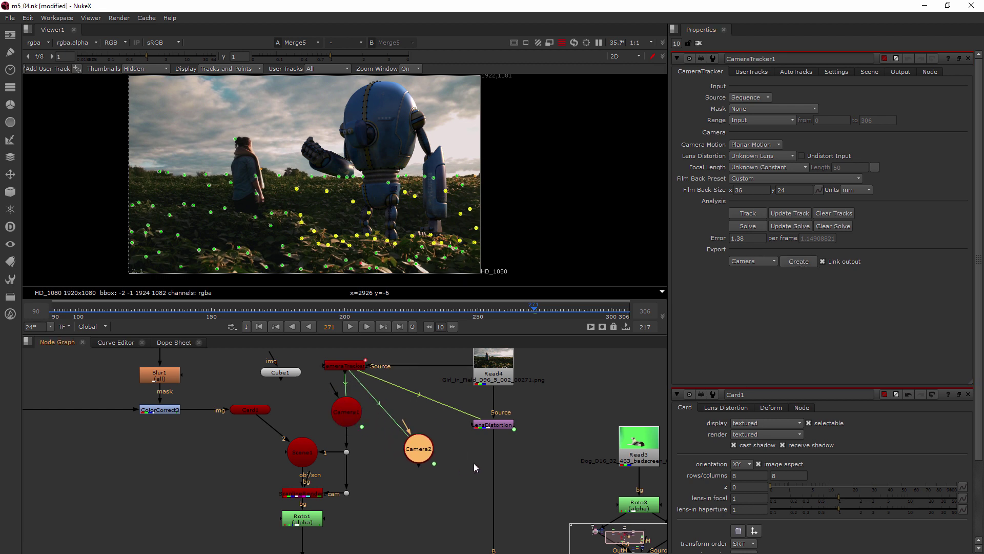
scroll(504, 453, down, 3)
middle_drag(503, 453, 358, 408)
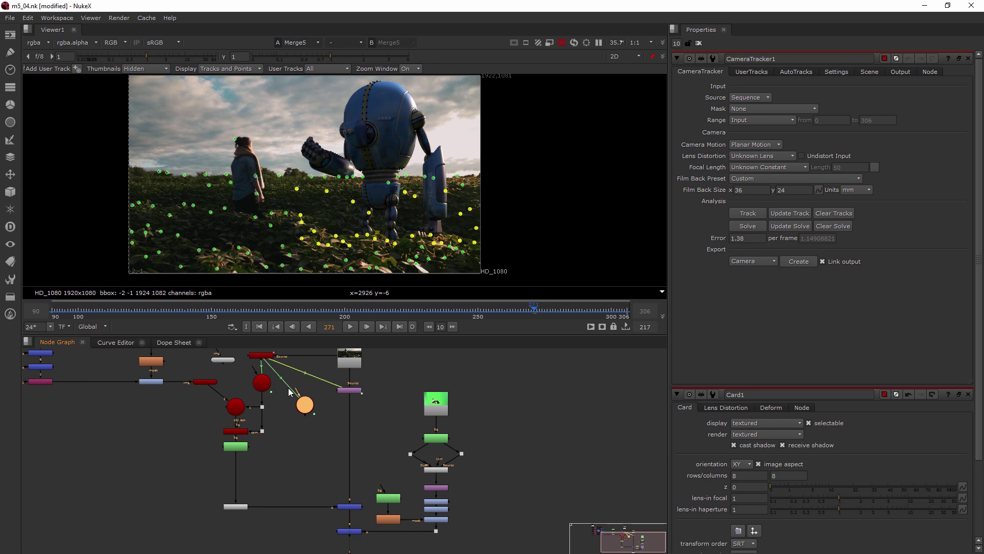
- Place Camera2 up-right of the tracker and move LensDistortion and the plate's Read4 lower
scroll(343, 399, down, 3)
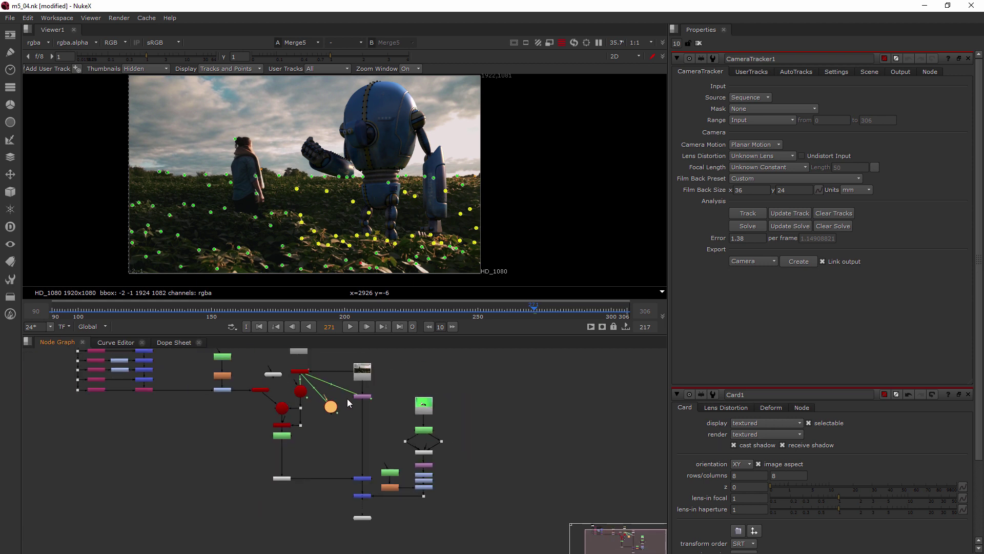
scroll(349, 403, up, 2)
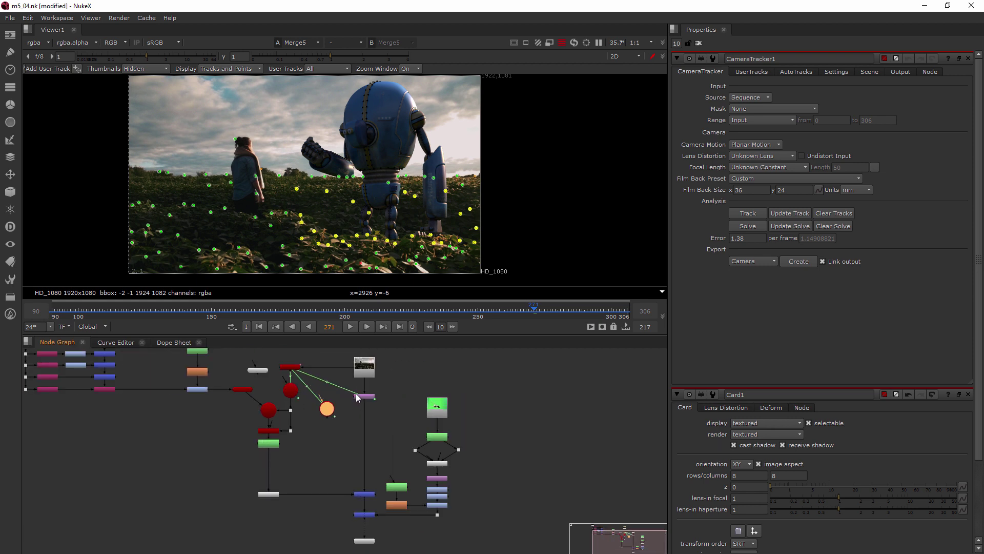
drag(328, 408, 438, 355)
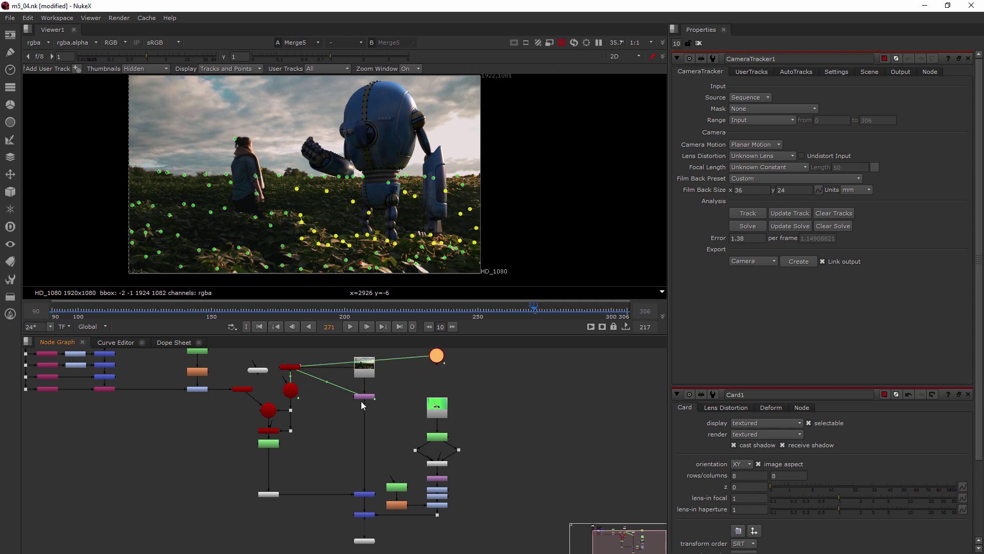
drag(362, 399, 364, 444)
click(367, 375)
drag(367, 375, 365, 412)
drag(440, 354, 423, 368)
click(449, 373)
- Add a Scene2 node and place it below Camera2
scroll(448, 371, up, 4)
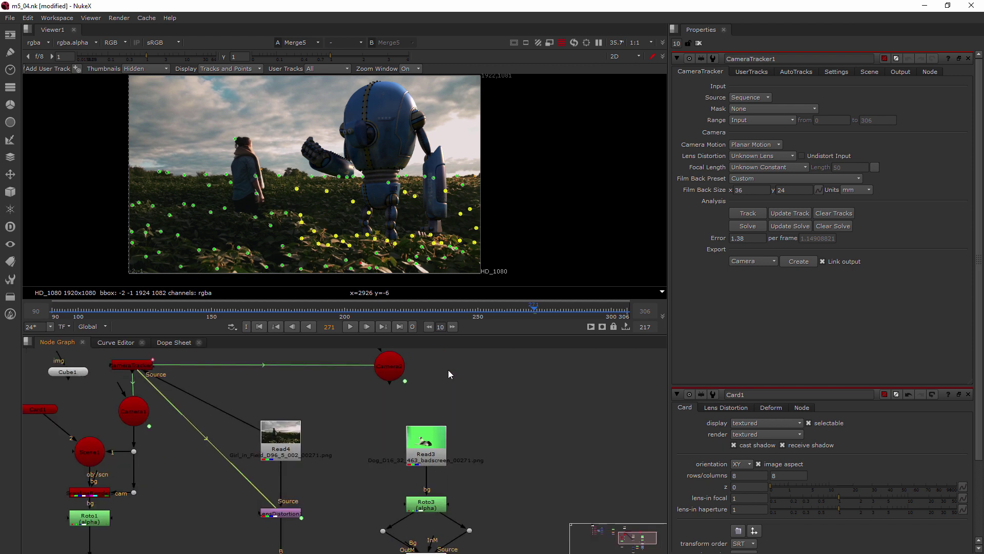
key(Tab)
text(scebne)
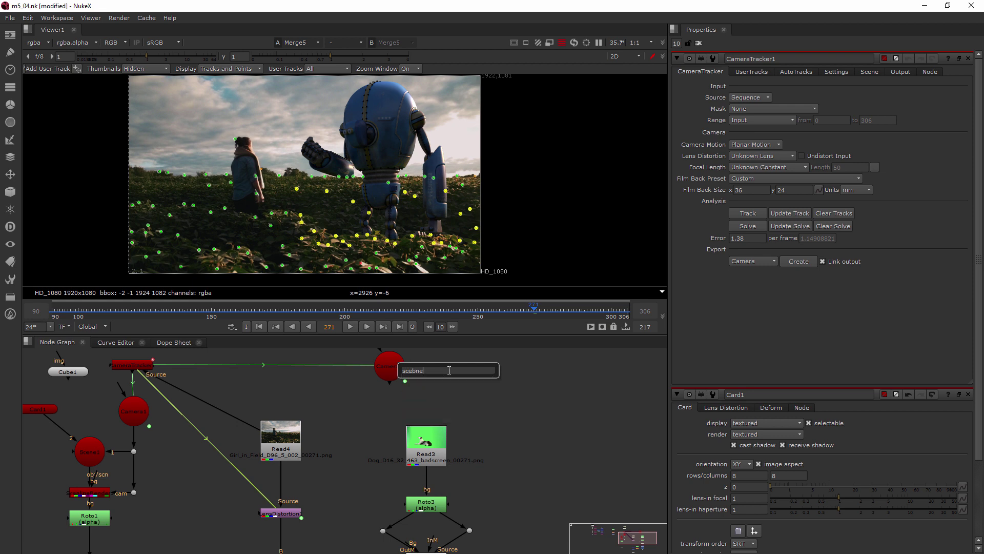
key(BackSpace)
key(BackSpace)
key(BackSpace)
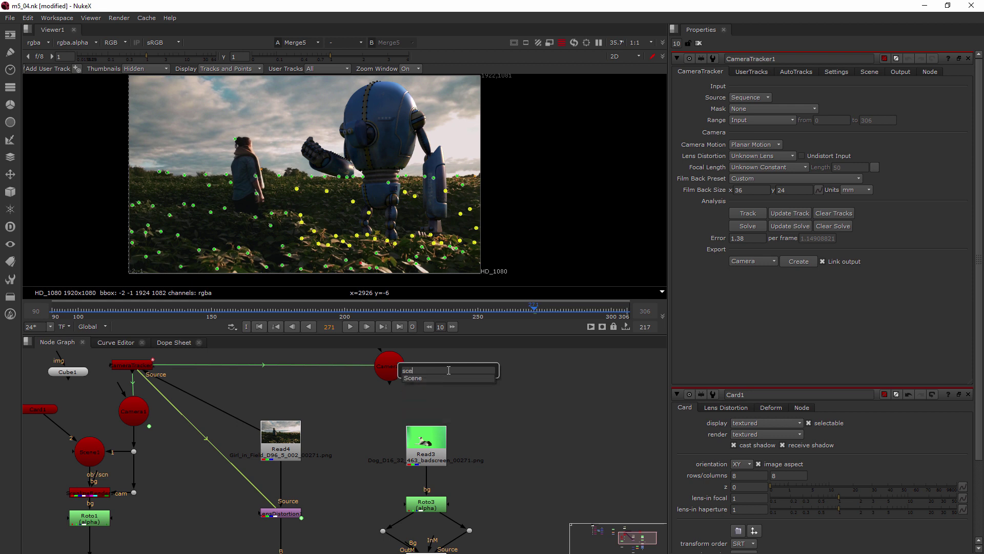
key(Return)
drag(451, 366, 390, 420)
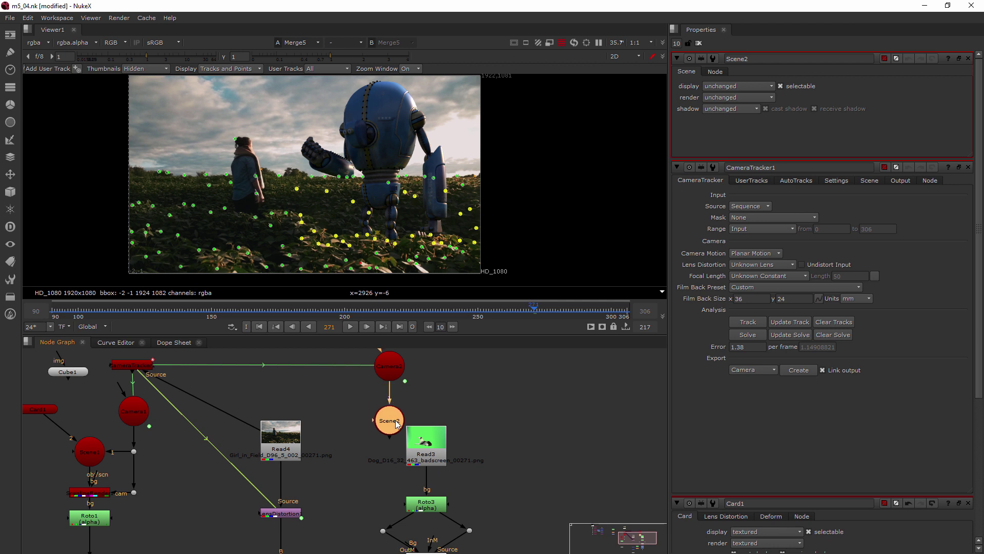
click(507, 398)
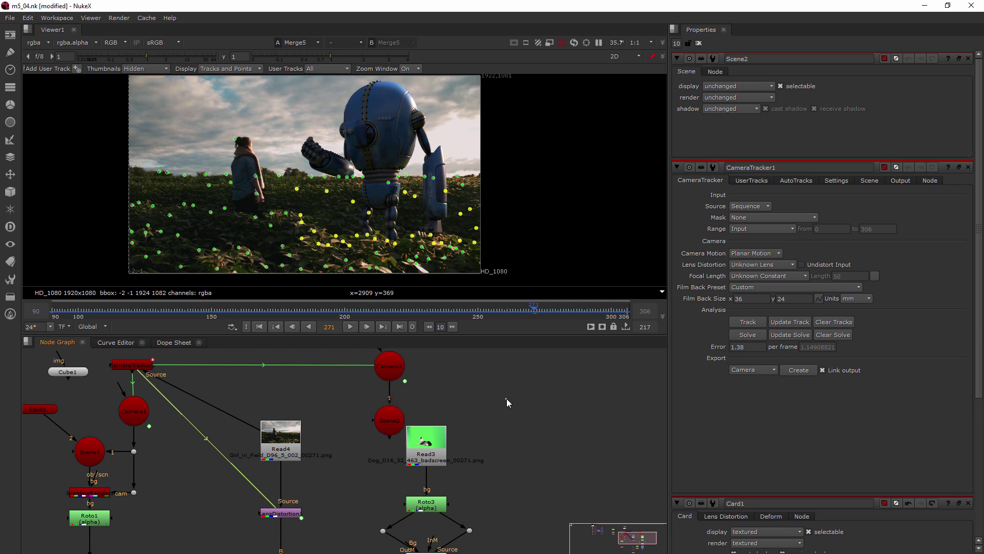
- Add a ScanlineRender2 node via the 'scanl' node search
key(Tab)
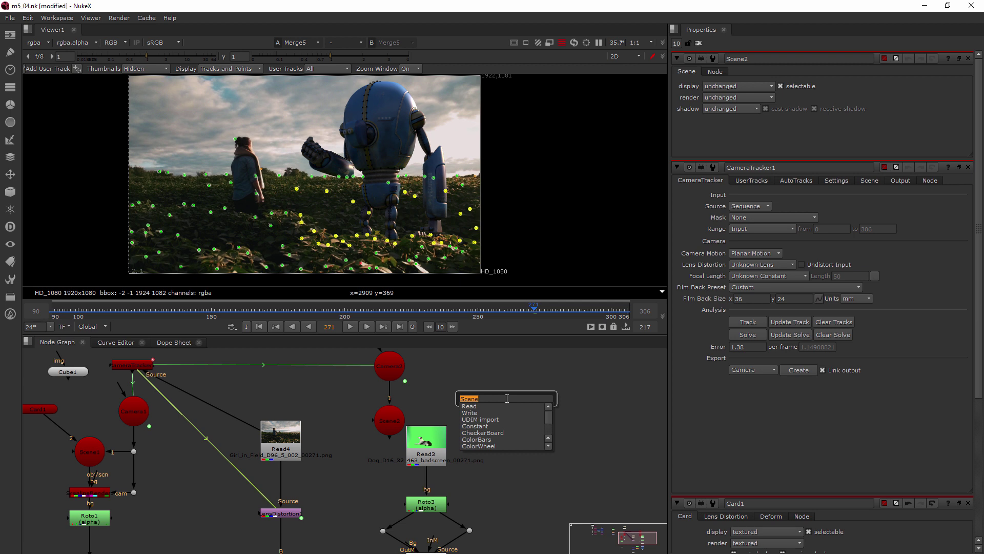
text(scanl)
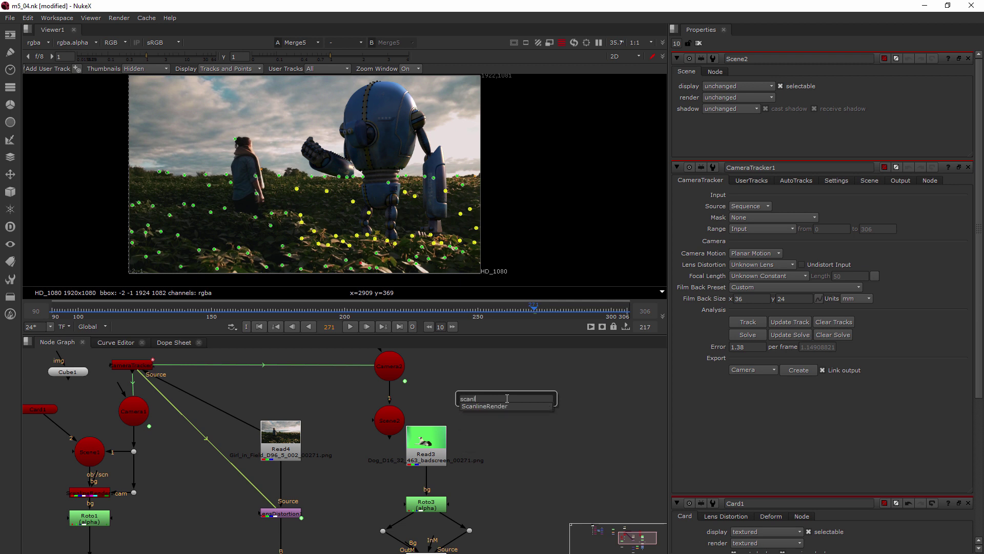
key(Return)
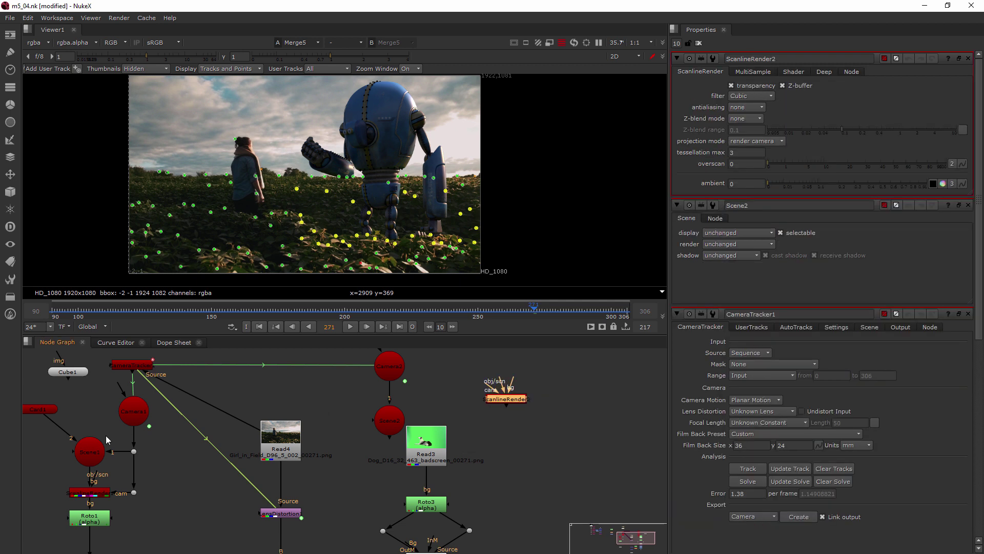
- Duplicate Card1 as Card2 and place it beside the dog plate
click(118, 406)
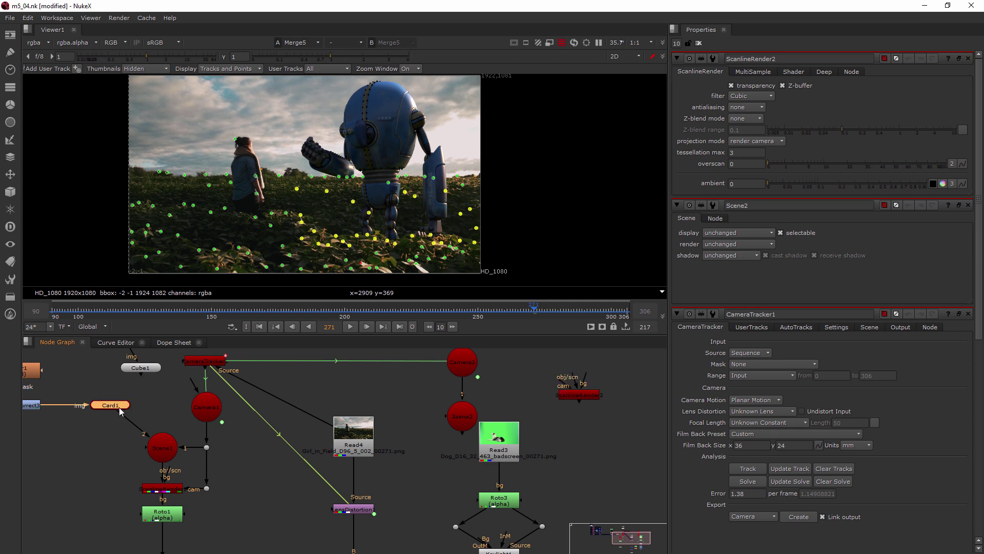
key(ctrl+c)
click(146, 399)
key(ctrl+v)
drag(160, 403, 464, 414)
- Connect ScanlineRender2's camera input to Camera2 and its scene input to Scene2
drag(522, 385, 465, 356)
drag(589, 395, 661, 418)
drag(480, 385, 467, 418)
drag(399, 388, 423, 419)
scroll(413, 432, down, 5)
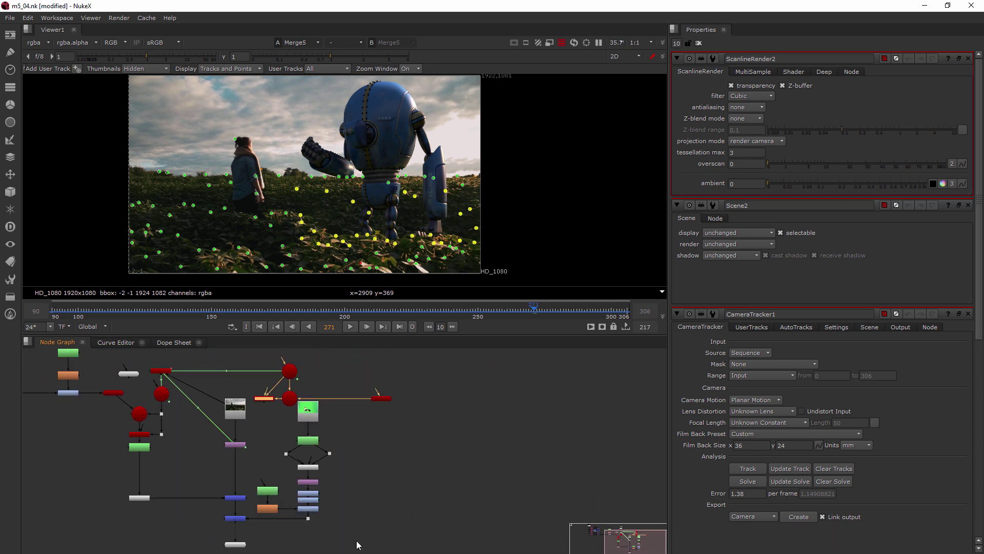
- Reroute the Merge pipe and spread the dog group and scene, card and render nodes apart
drag(295, 519, 245, 400)
drag(314, 408, 469, 375)
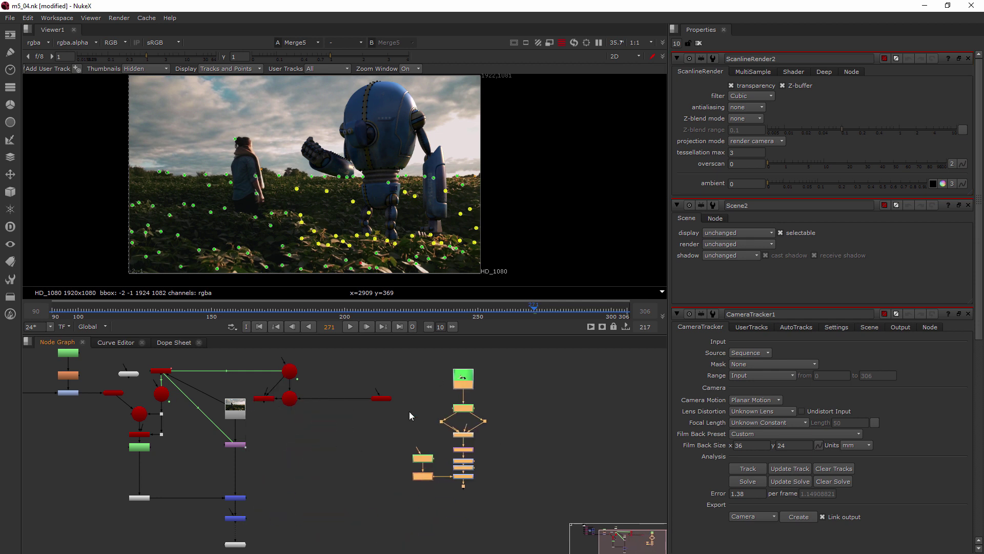
drag(408, 415, 264, 473)
click(400, 505)
- Feed the dog chain's Dot below ColorCorrect6 into Card2's image input, aligned with Card2
drag(515, 353, 410, 510)
drag(421, 477, 417, 454)
click(444, 478)
scroll(447, 477, up, 5)
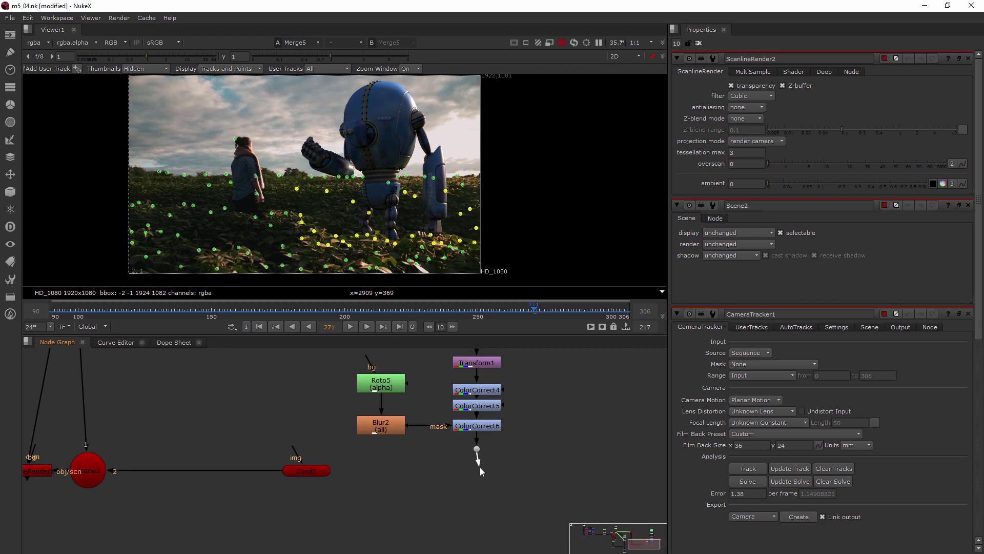
drag(479, 466, 312, 470)
drag(476, 449, 477, 469)
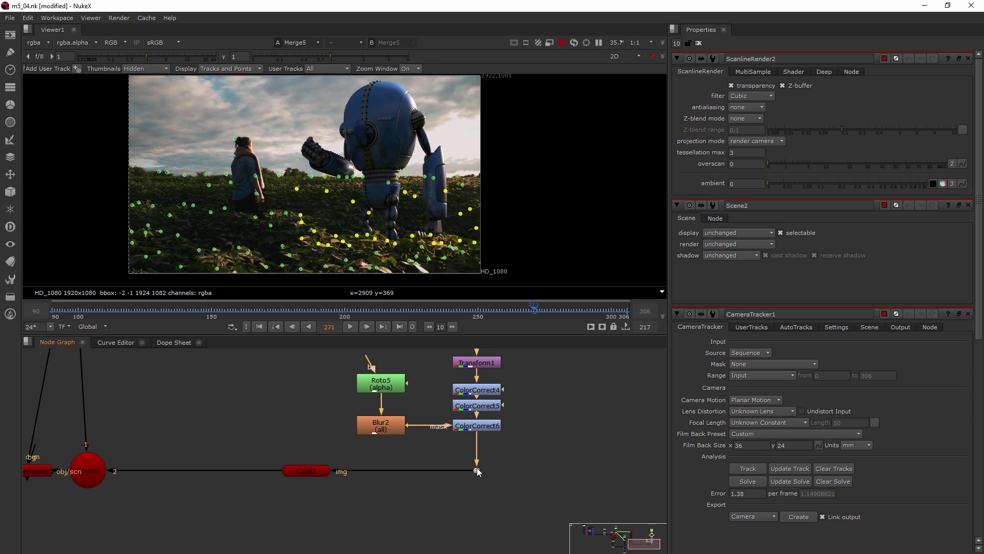
- Check Card2 and Scene2 in the viewer
click(304, 472)
key(1)
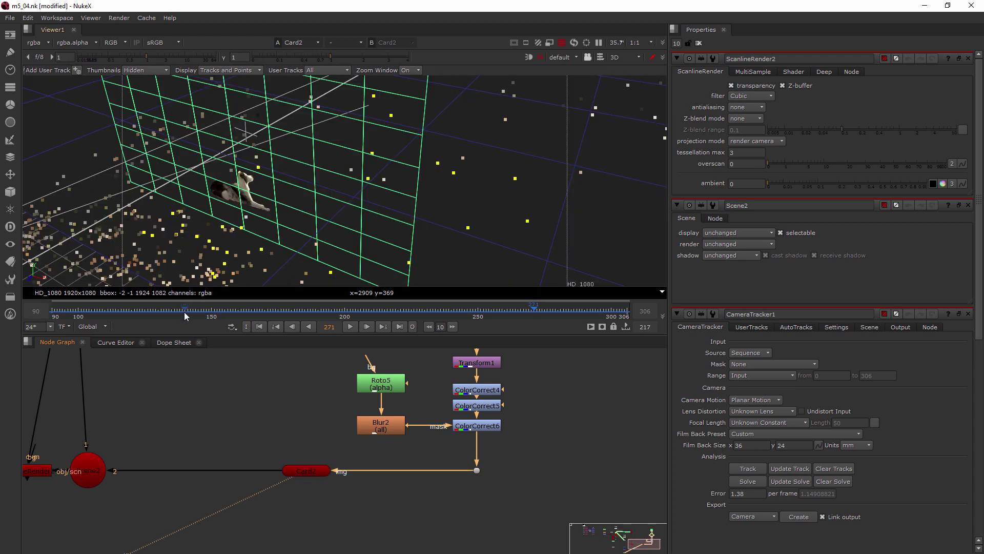
scroll(260, 230, down, 5)
scroll(295, 187, up, 6)
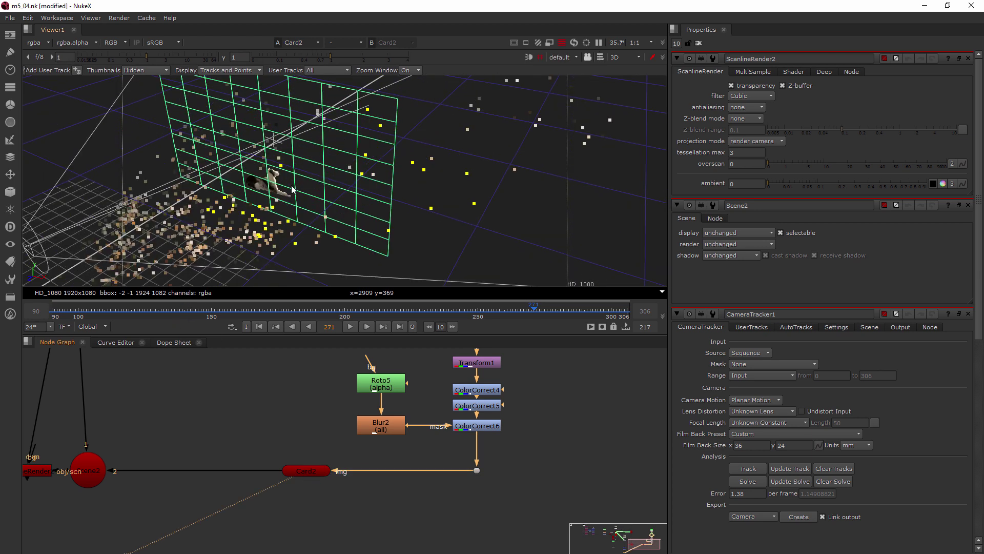
scroll(292, 189, down, 3)
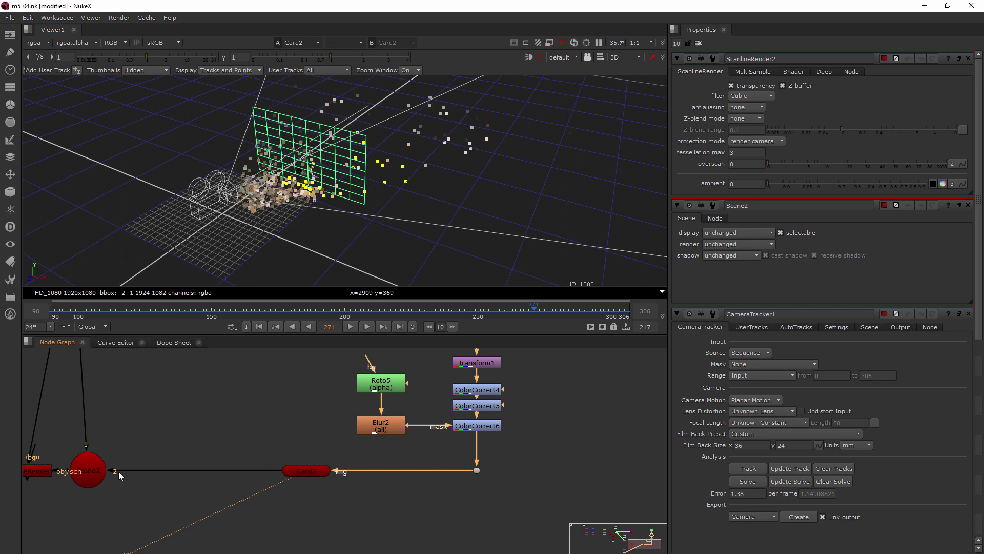
middle_drag(127, 466, 271, 455)
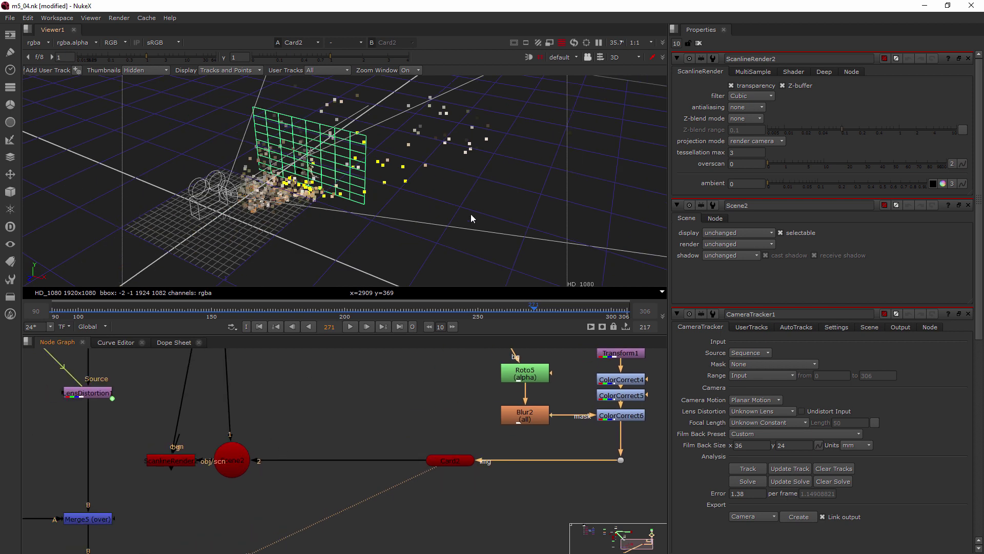
click(234, 459)
key(1)
click(182, 460)
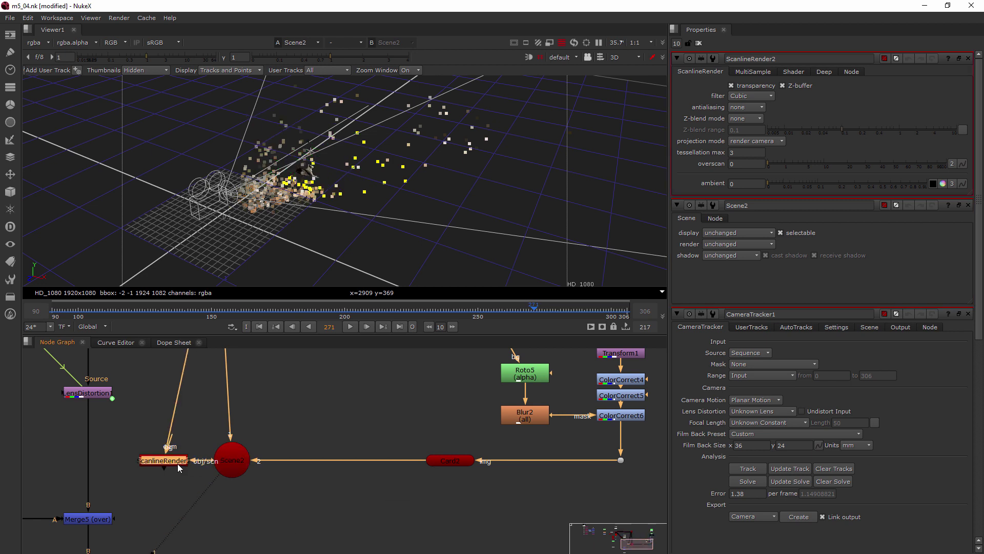
middle_drag(223, 469, 243, 469)
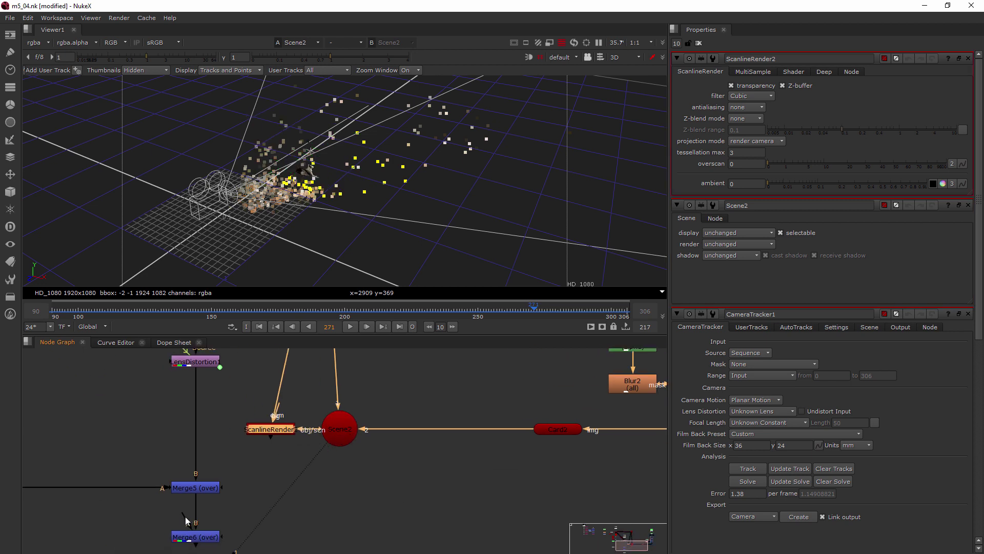
- Connect ScanlineRender2 through a Dot into Merge6's A input and view the Merge6 composite
drag(183, 522, 281, 432)
ctrl+drag(233, 483, 272, 537)
key(1)
click(214, 537)
key(1)
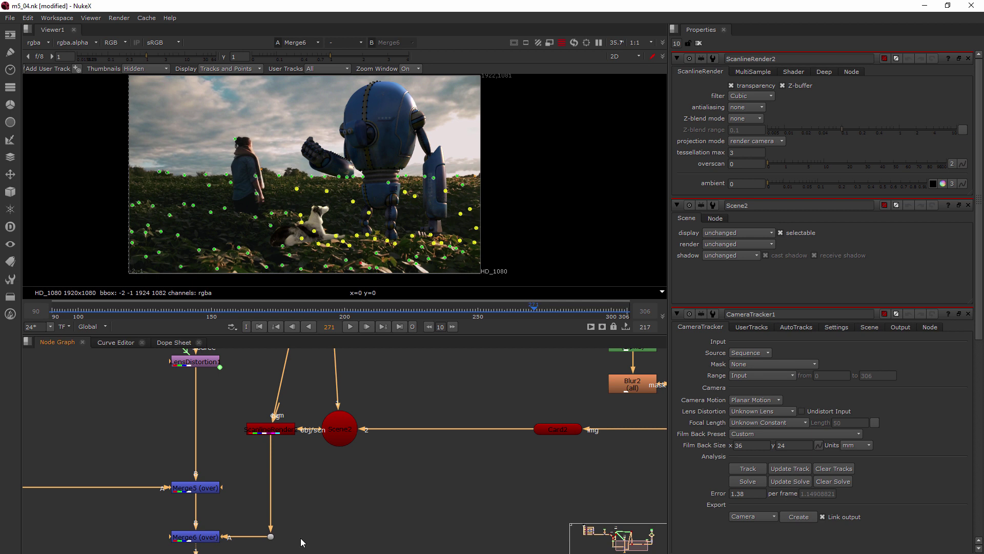
scroll(327, 478, down, 5)
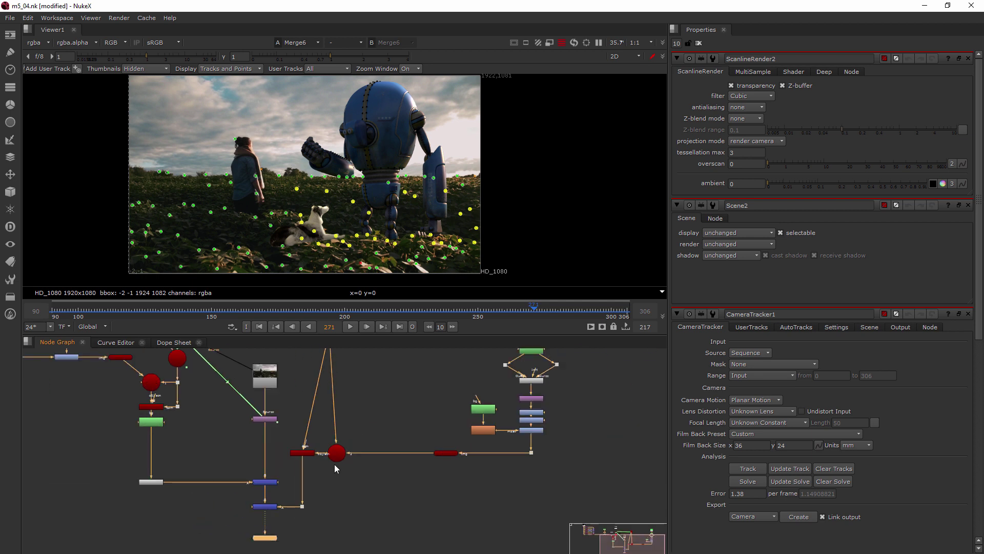
- Copy Roto1 and its Premult as Roto4, placed beside Premult1
scroll(157, 432, up, 2)
drag(185, 513, 94, 407)
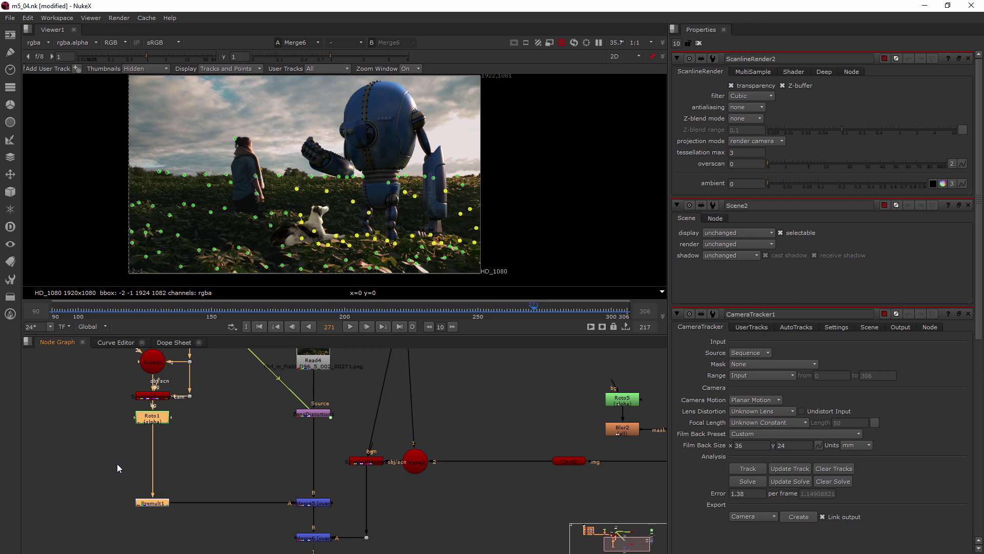
key(alt+k)
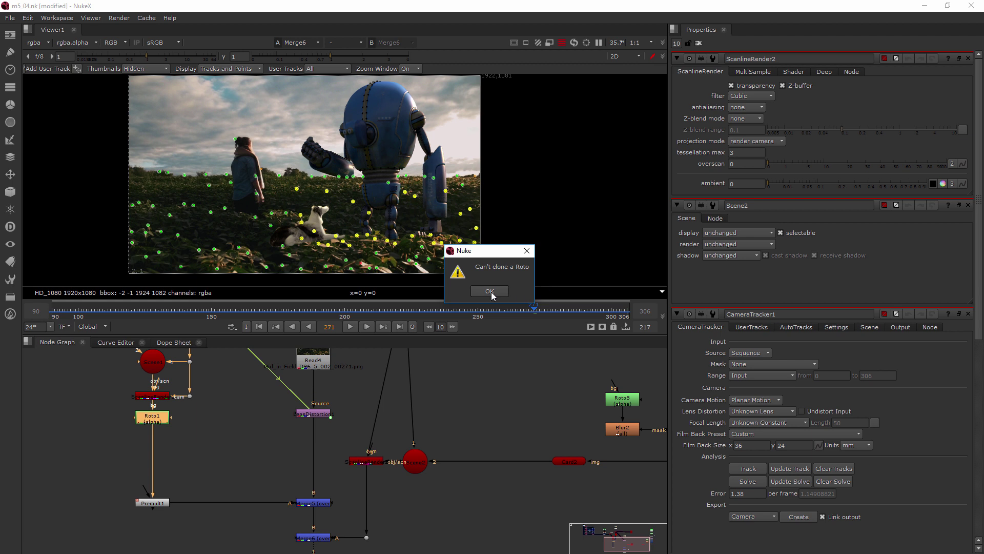
click(490, 290)
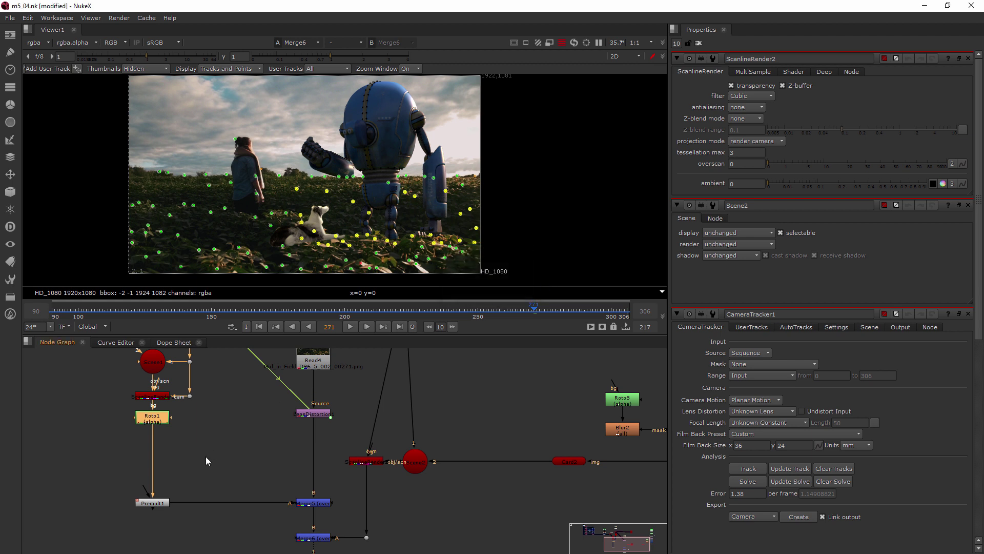
drag(181, 403, 93, 526)
key(ctrl+c)
key(ctrl+v)
middle_drag(253, 489, 149, 462)
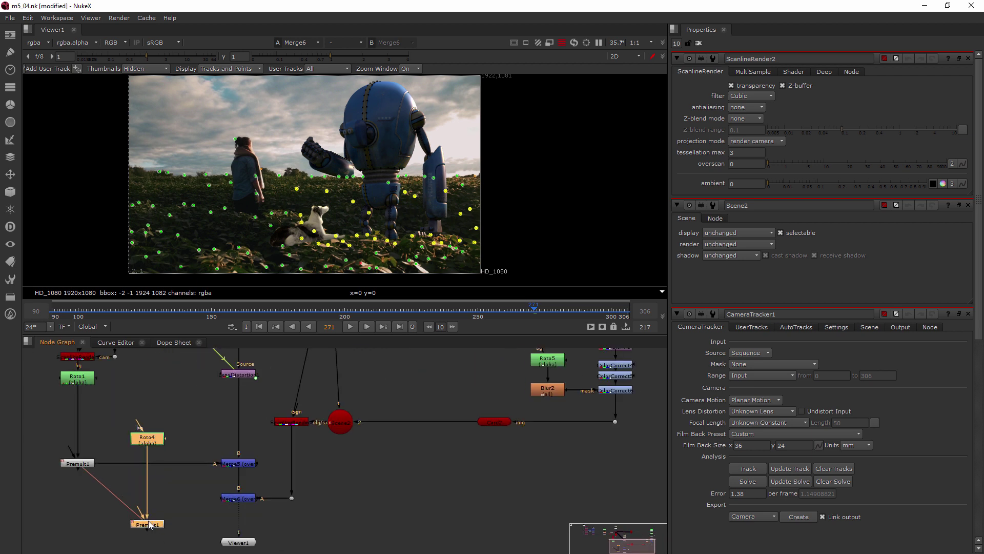
drag(152, 531, 161, 442)
click(189, 451)
- Replace the copied Premult with a new Premult2 node
scroll(186, 429, down, 3)
middle_drag(186, 430, 184, 445)
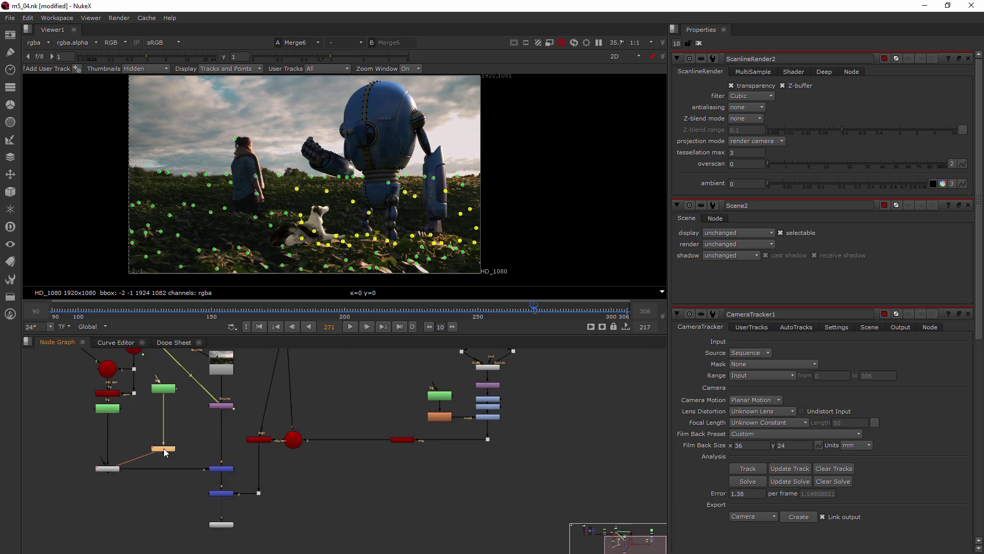
click(165, 448)
key(Delete)
key(Tab)
text(pre)
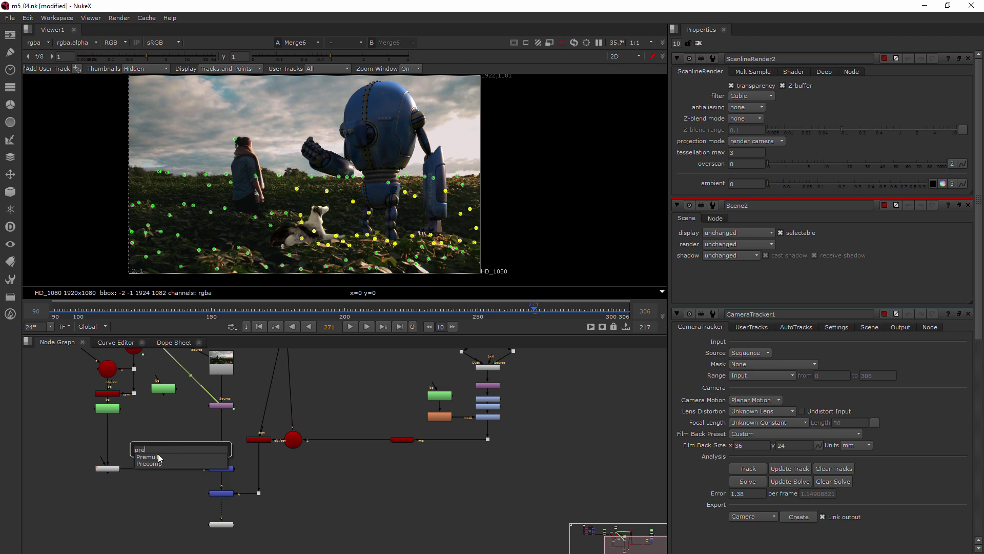
click(158, 455)
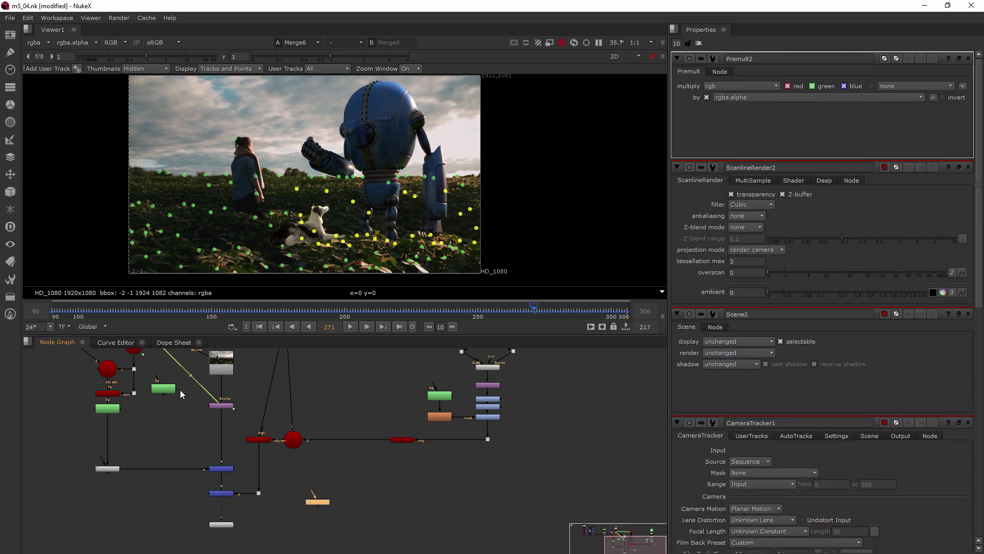
- Attach Roto4 below ScanlineRender2 and insert Premult2 between Roto4 and Merge6's A input
drag(177, 388, 392, 482)
scroll(315, 490, up, 3)
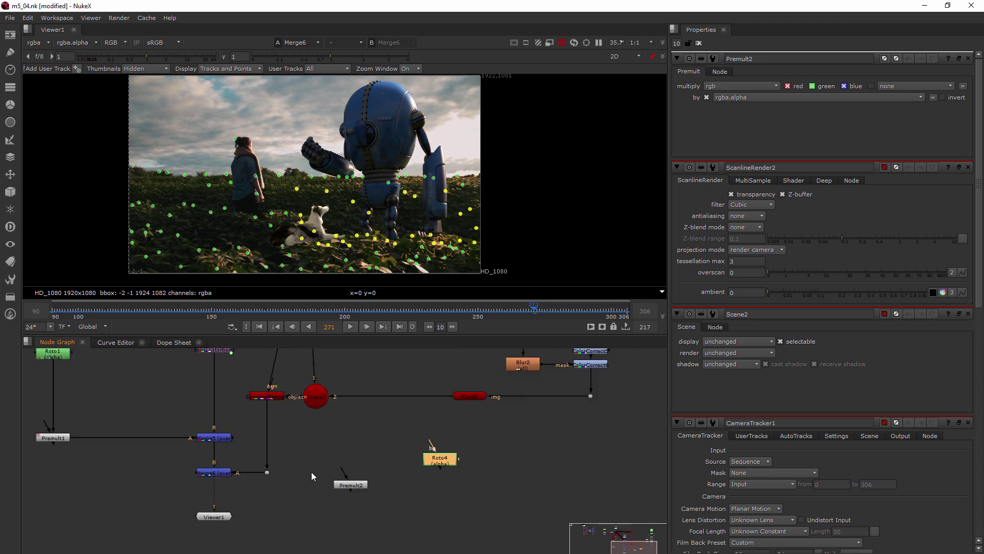
drag(454, 462, 280, 422)
drag(353, 485, 270, 447)
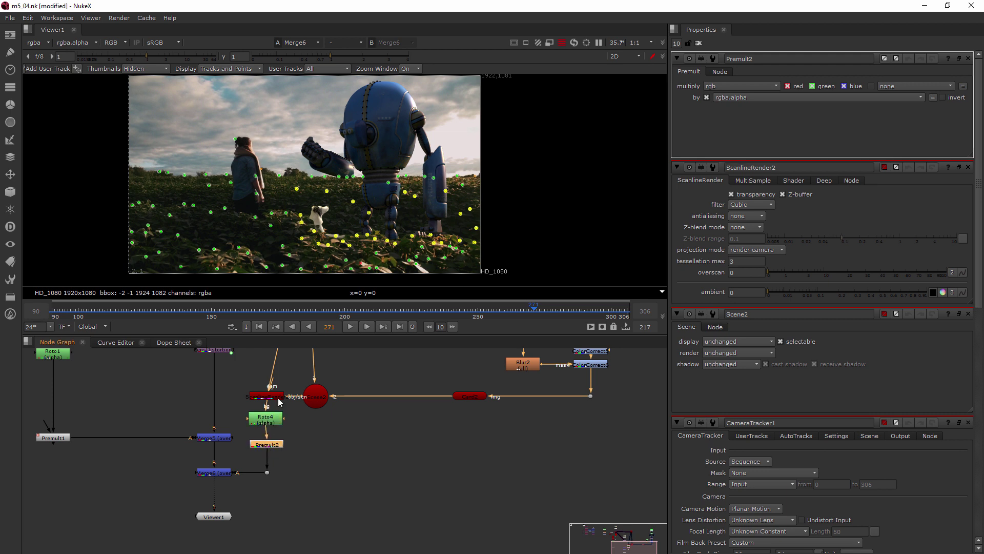
- Zoom the Viewer in and out to inspect the masked dog in the composite
drag(279, 401, 275, 400)
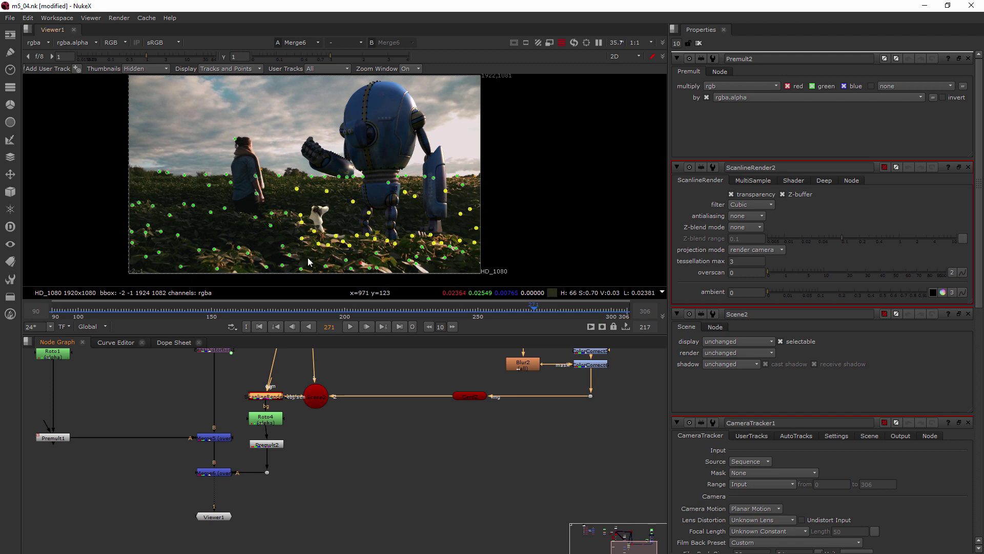
scroll(309, 264, up, 3)
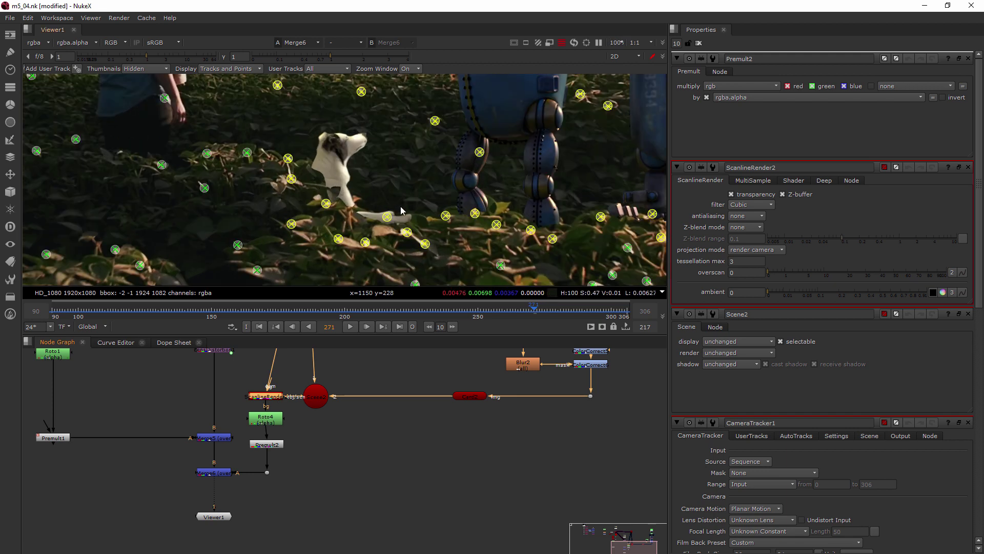
scroll(413, 219, down, 3)
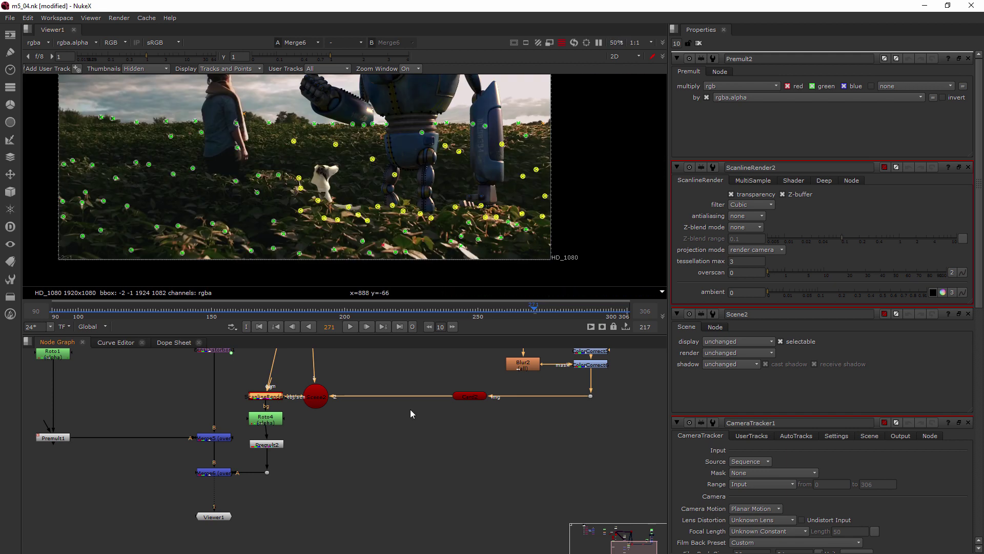
scroll(410, 413, down, 1)
scroll(410, 405, down, 1)
scroll(359, 386, up, 1)
scroll(333, 223, down, 1)
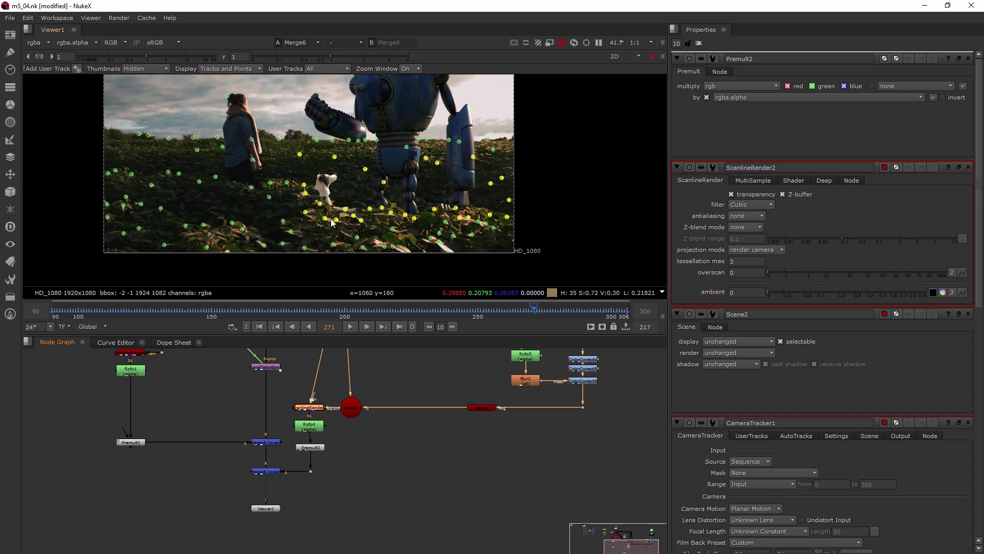
scroll(332, 223, down, 1)
- Deselect all nodes and close every node settings panel
click(404, 414)
click(698, 44)
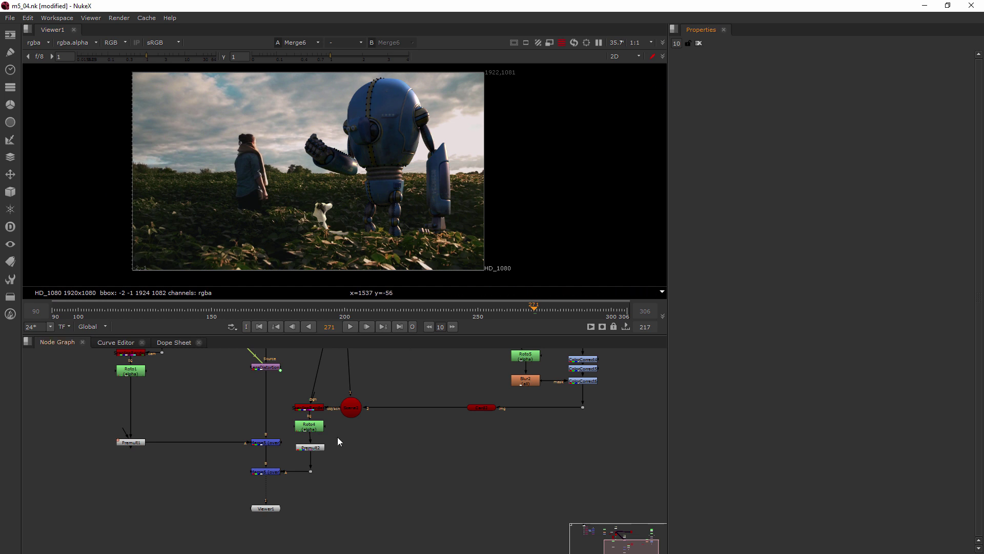
click(312, 448)
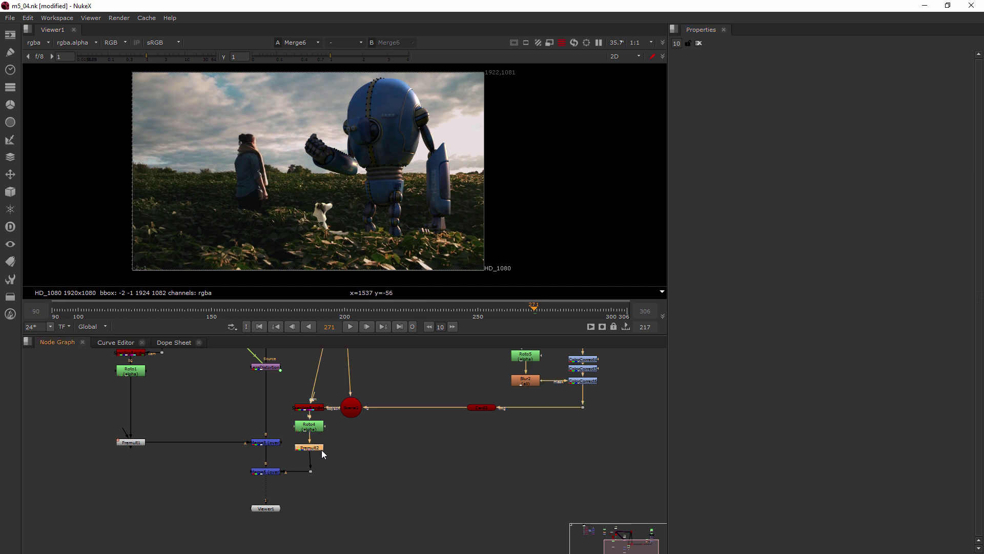
scroll(367, 460, down, 5)
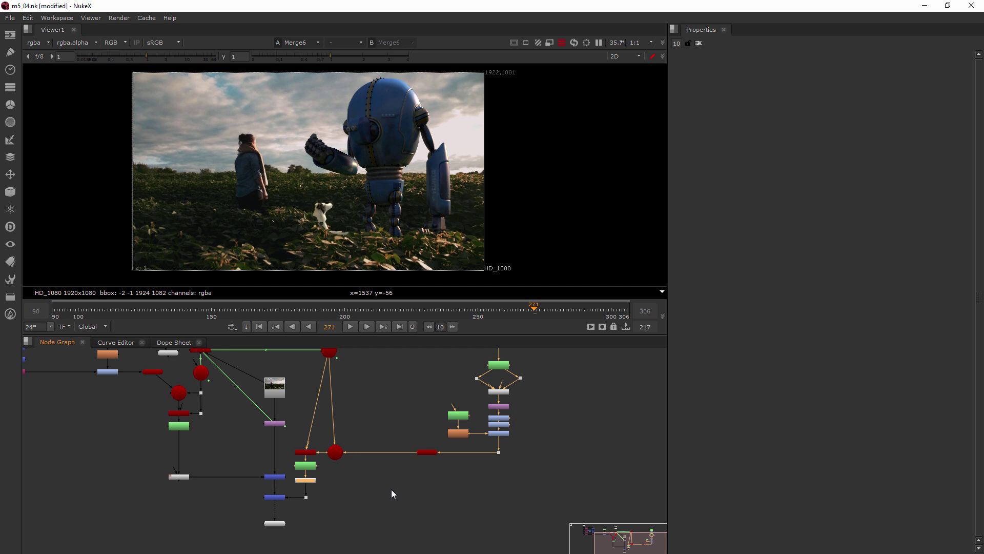
- At frame 91, move Card2 lower and left to plant the dog in the field
scroll(403, 462, up, 3)
double_click(438, 445)
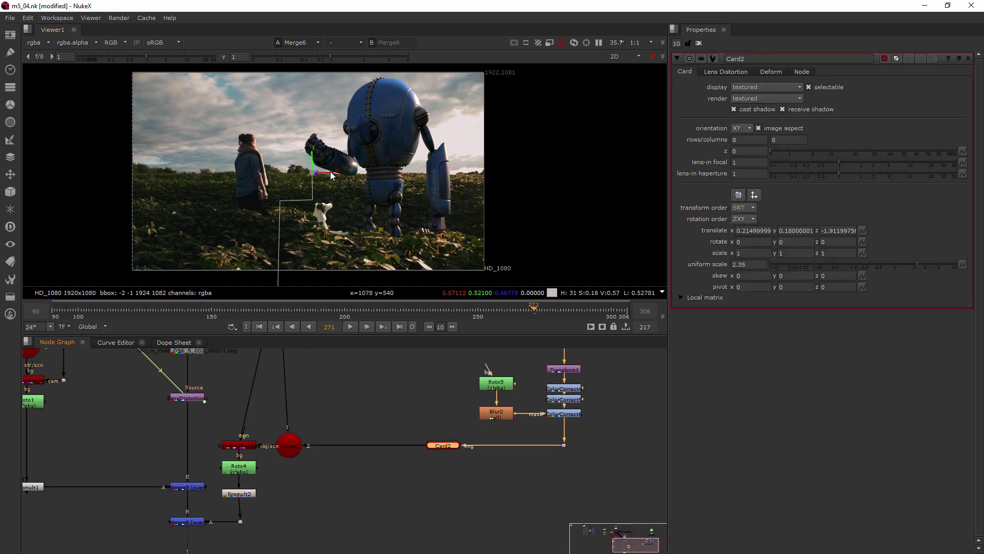
click(55, 310)
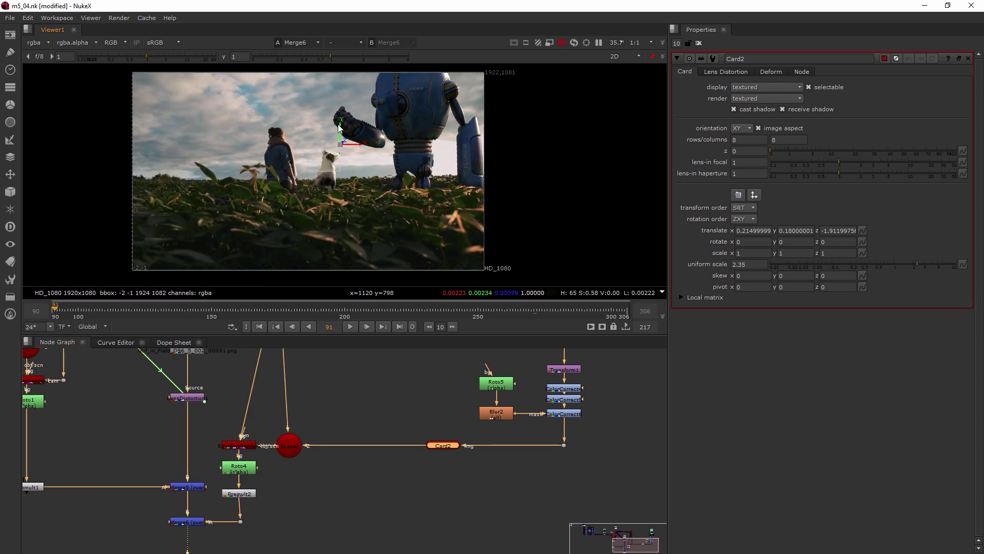
drag(337, 124, 339, 147)
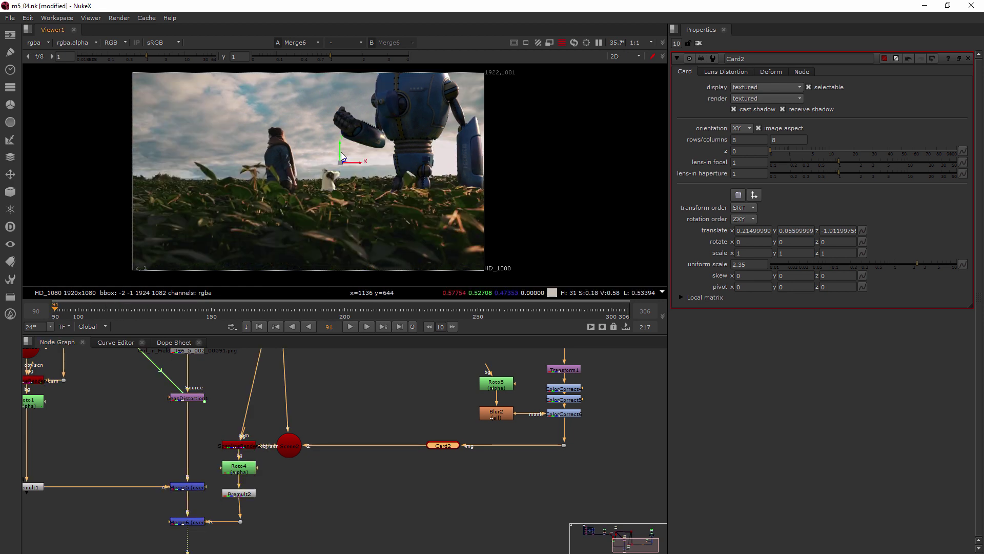
drag(359, 159, 323, 146)
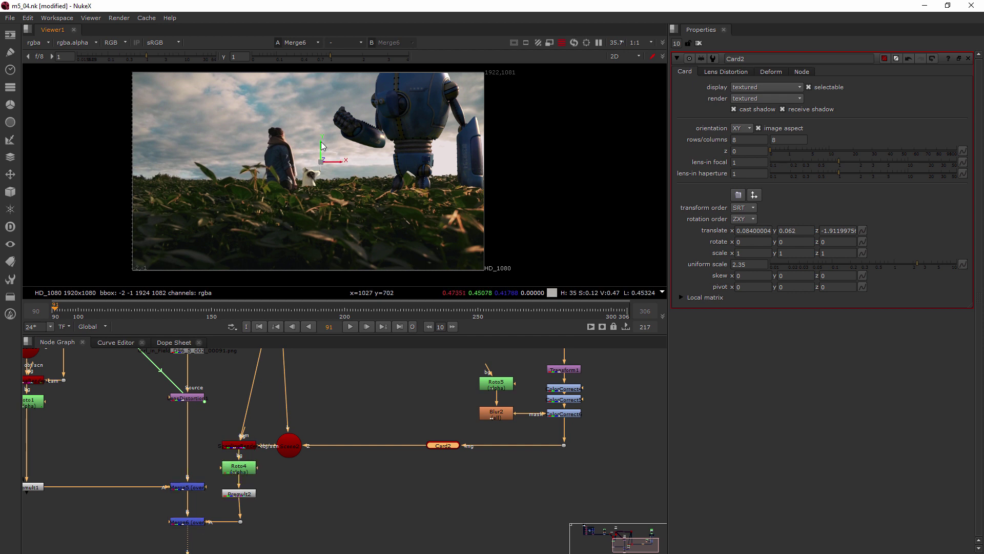
- Check frames 102, 175 and later, refining Card2's translate to about x 0.08, y 0.086
click(84, 309)
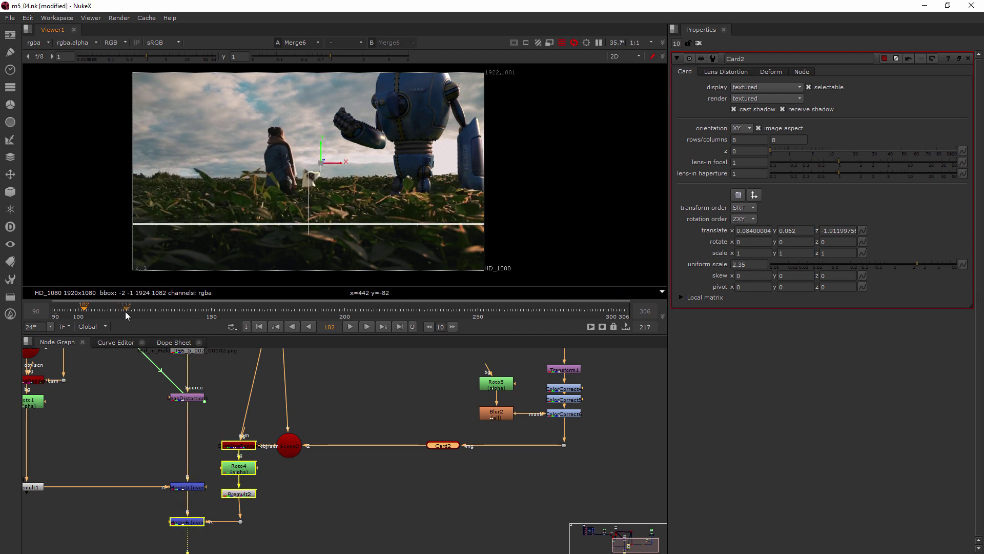
click(276, 311)
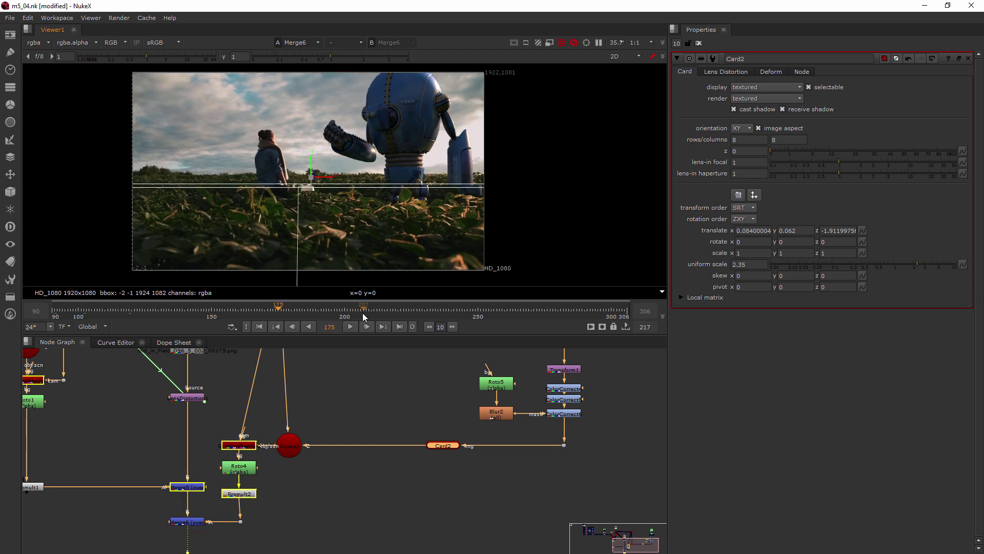
drag(363, 313, 421, 311)
drag(300, 180, 297, 173)
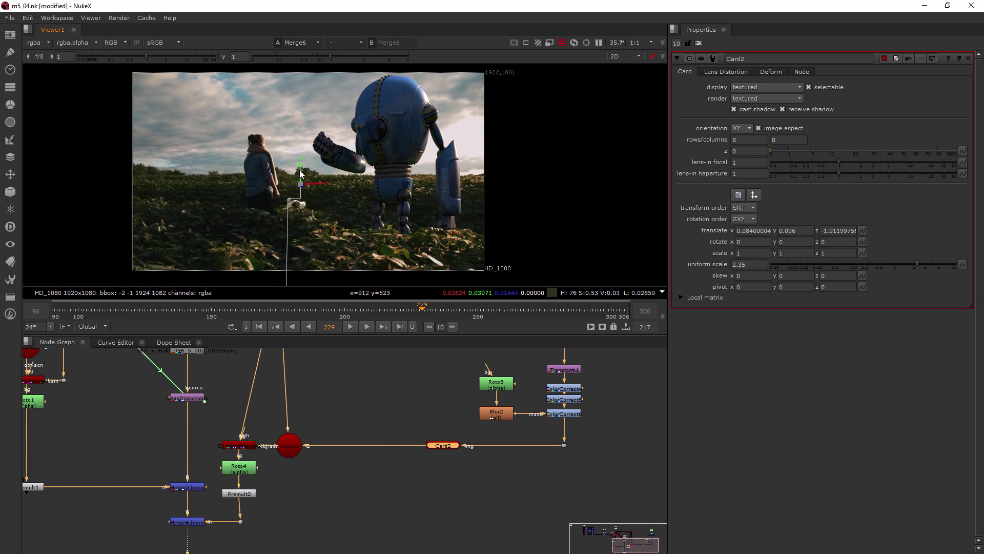
key(ctrl+z)
scroll(296, 206, up, 3)
scroll(386, 227, down, 1)
scroll(383, 223, down, 2)
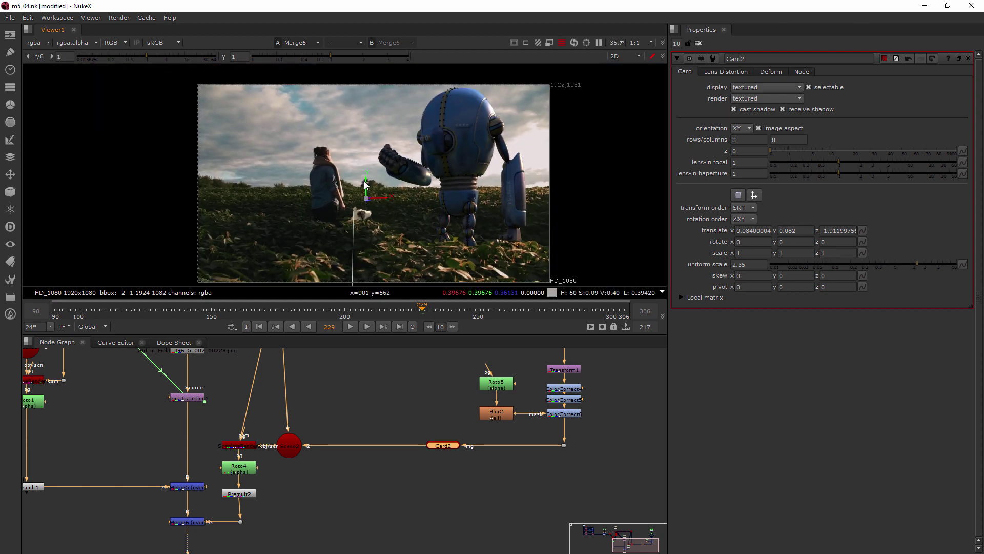
drag(369, 190, 370, 186)
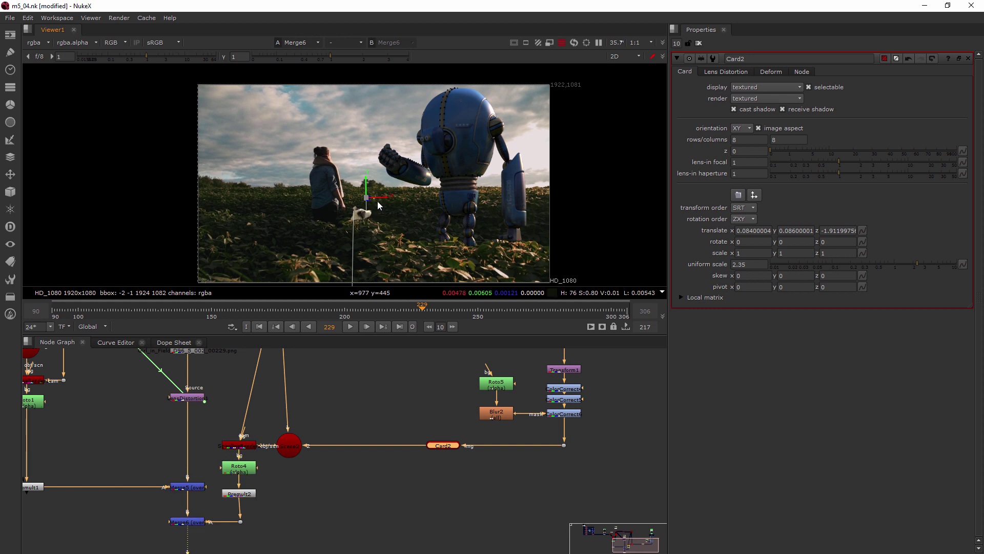
drag(380, 195, 381, 196)
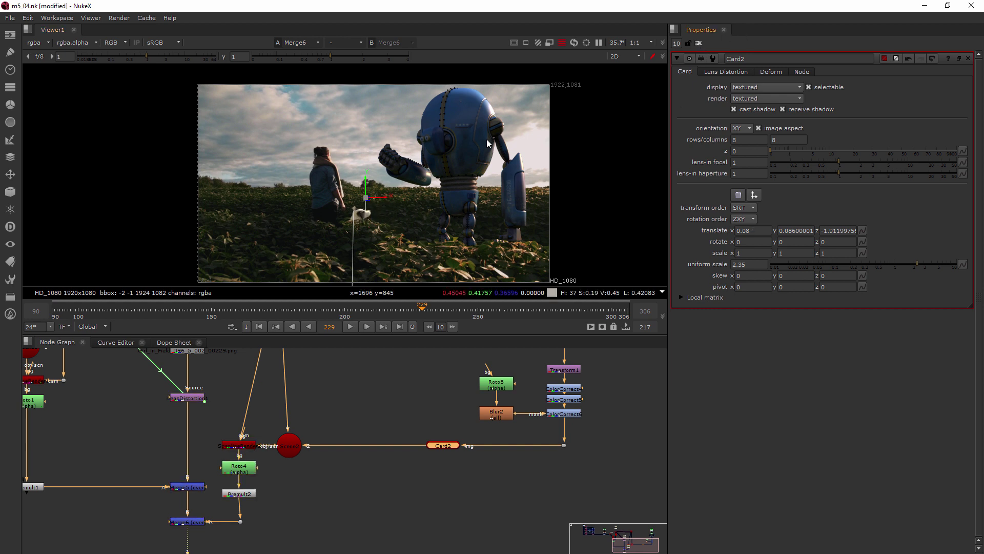
click(699, 43)
scroll(441, 181, down, 3)
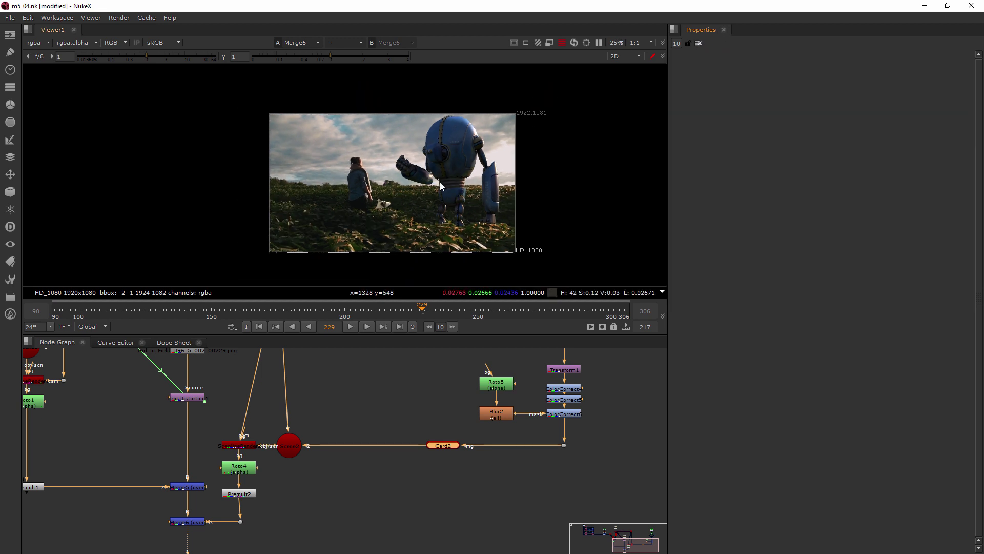
scroll(382, 211, up, 3)
scroll(382, 211, up, 3)
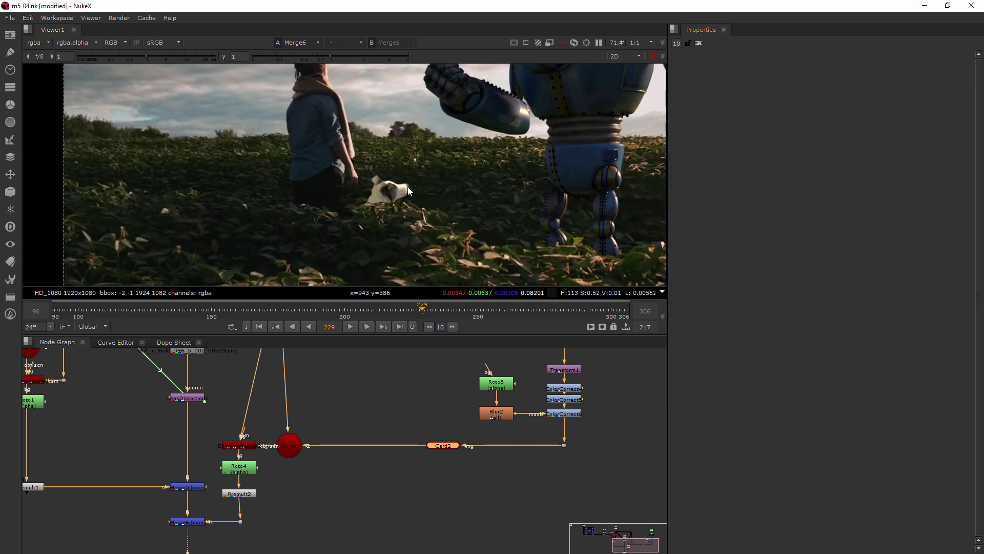
scroll(432, 196, down, 5)
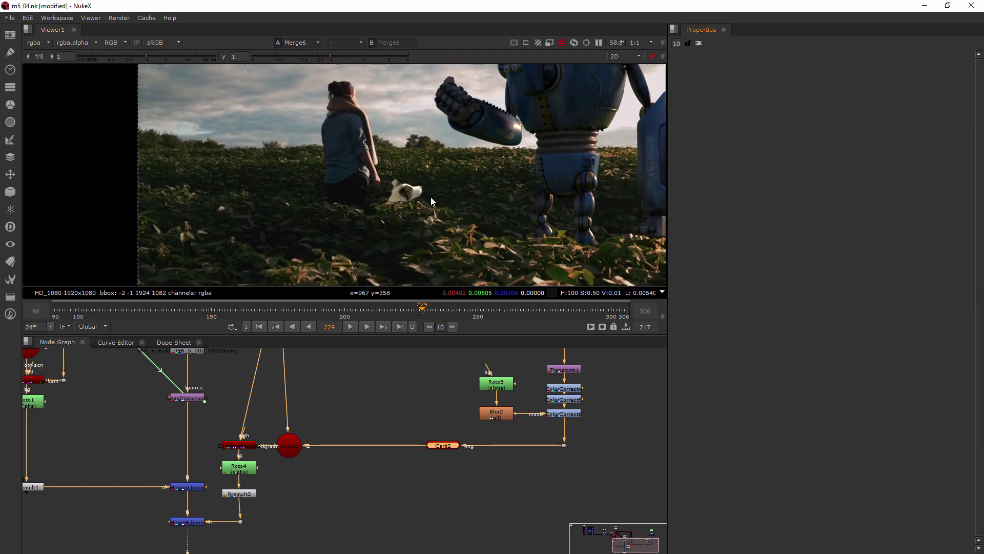
scroll(454, 190, up, 1)
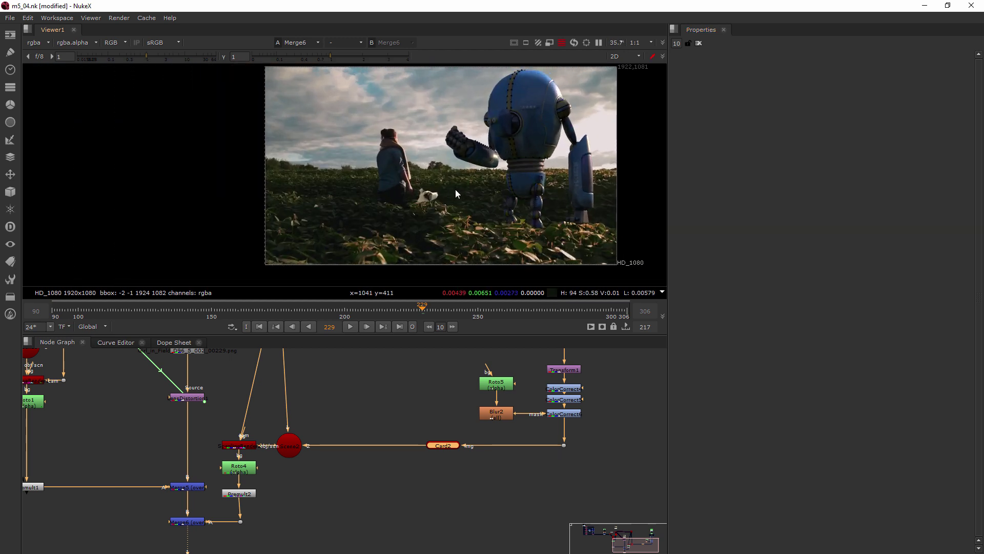
middle_drag(455, 189, 392, 196)
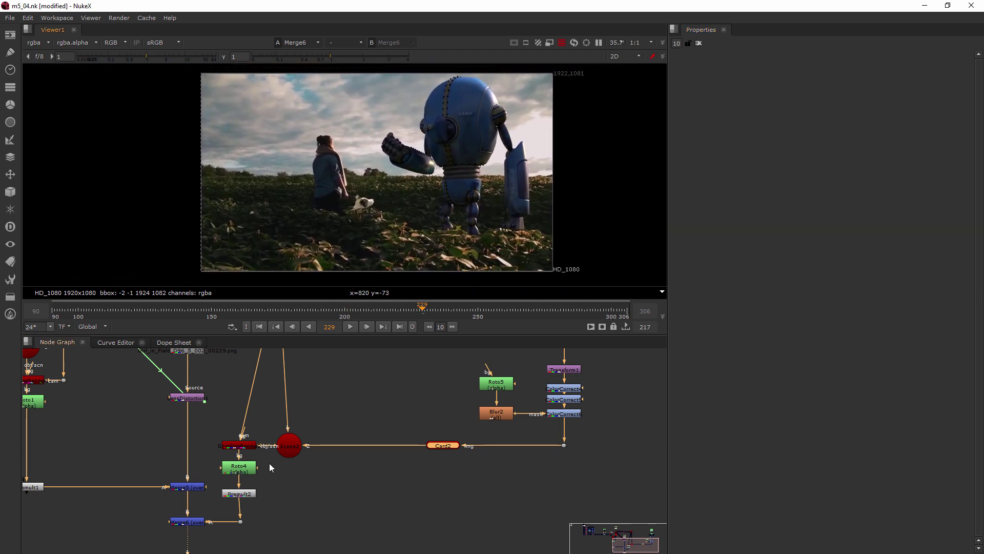